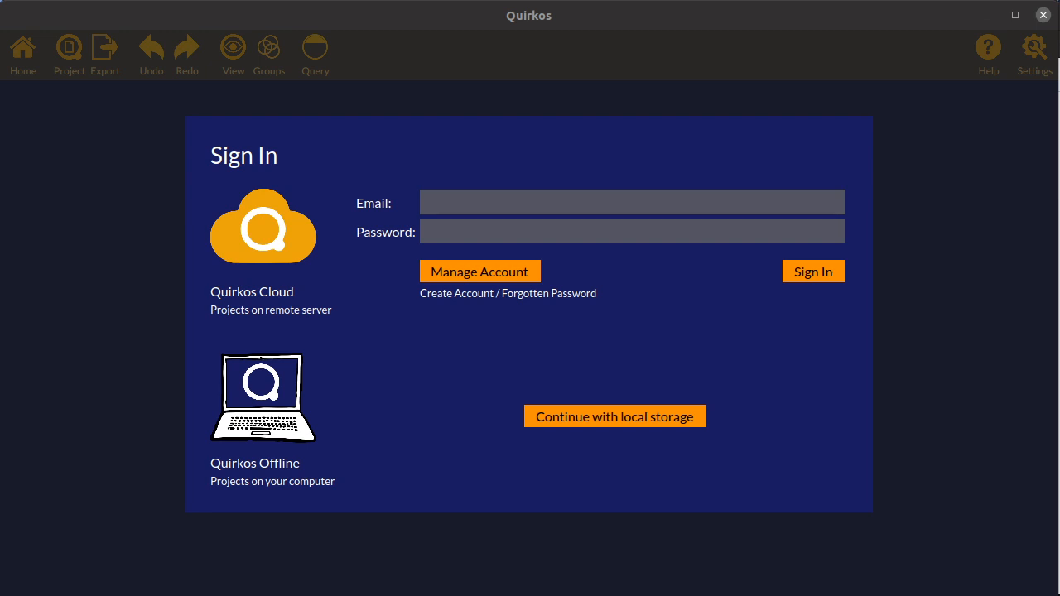
Open the account management page in the browser and go to the sign-up page for people without an account
click(599, 27)
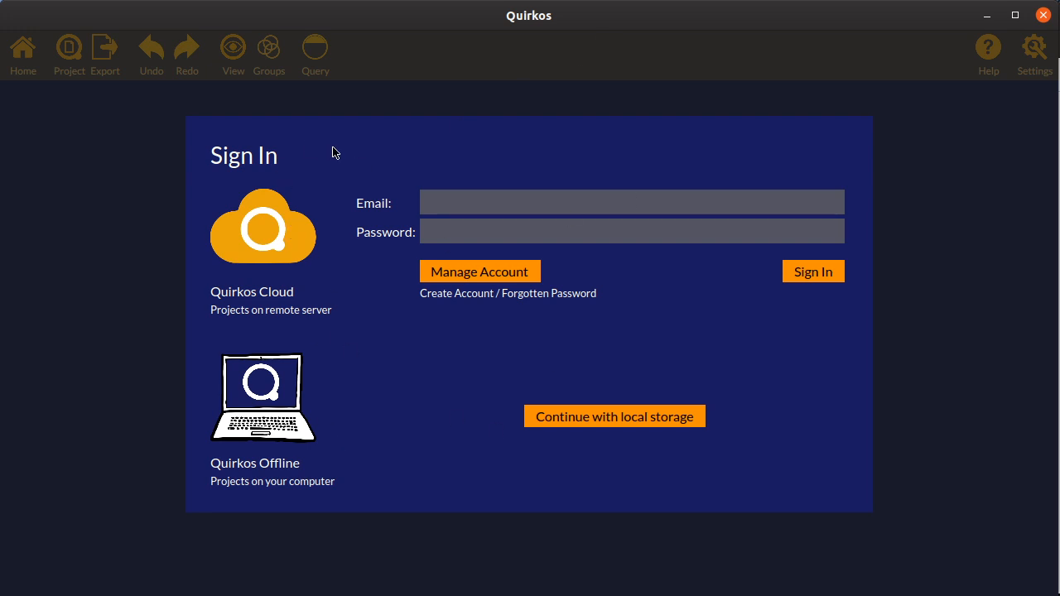
click(539, 203)
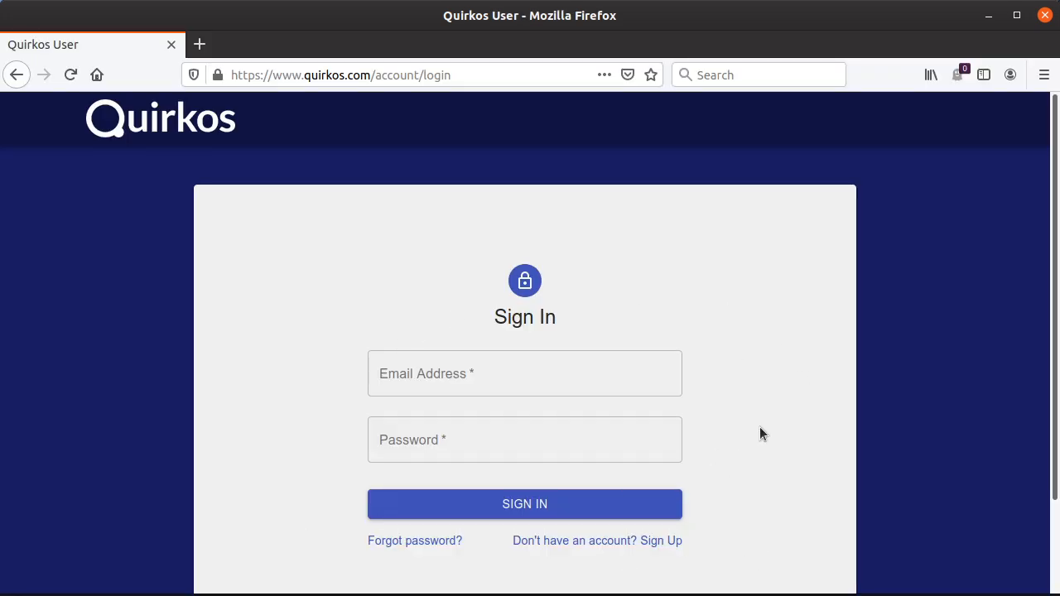
click(587, 541)
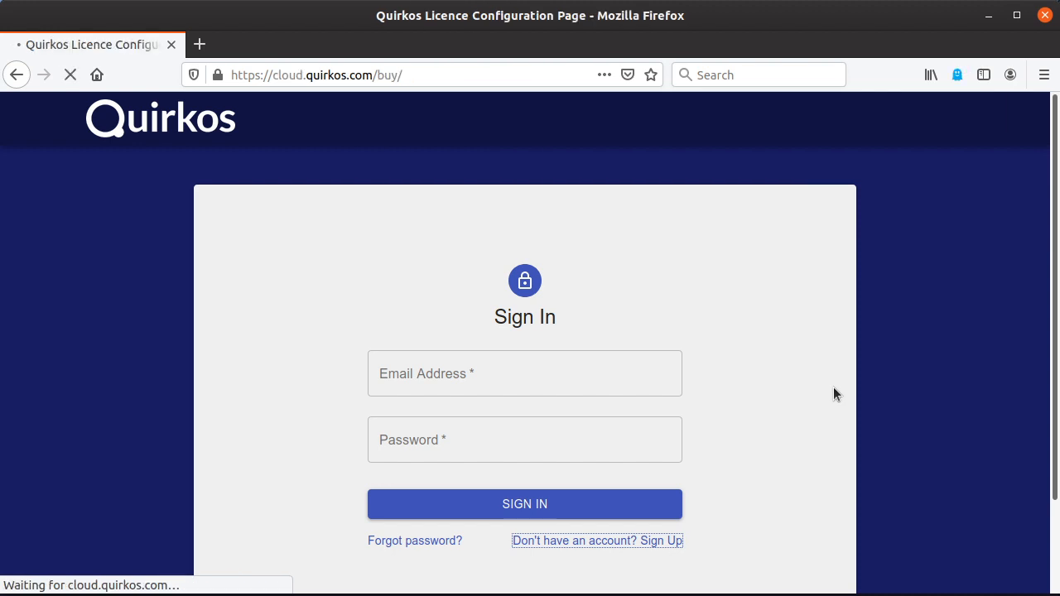
scroll(833, 394, down, 5)
scroll(833, 395, up, 4)
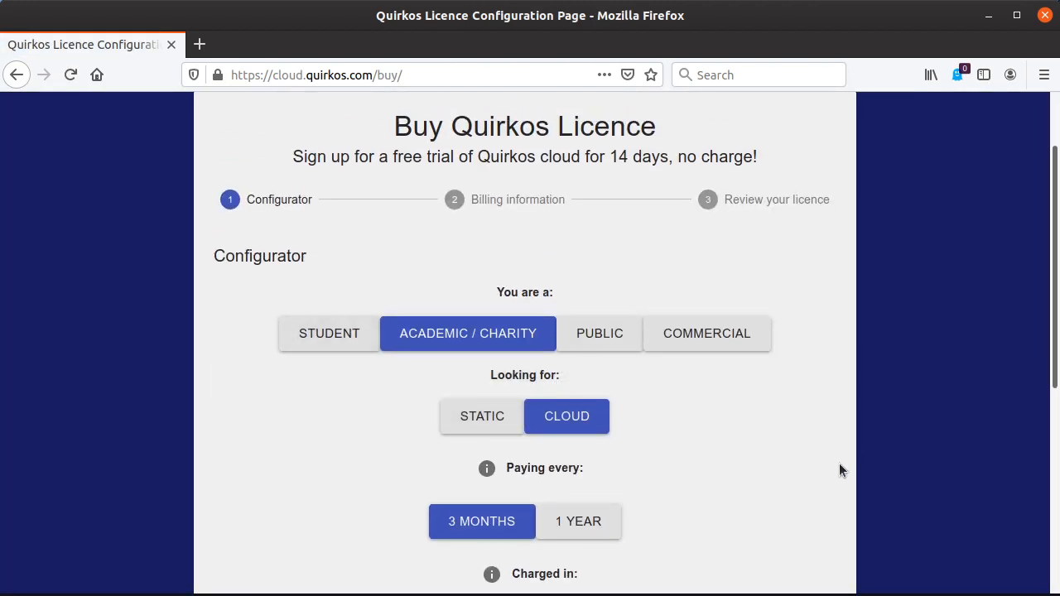
Choose the Student licence type and review the payment period, currency, price and free trial details
click(371, 344)
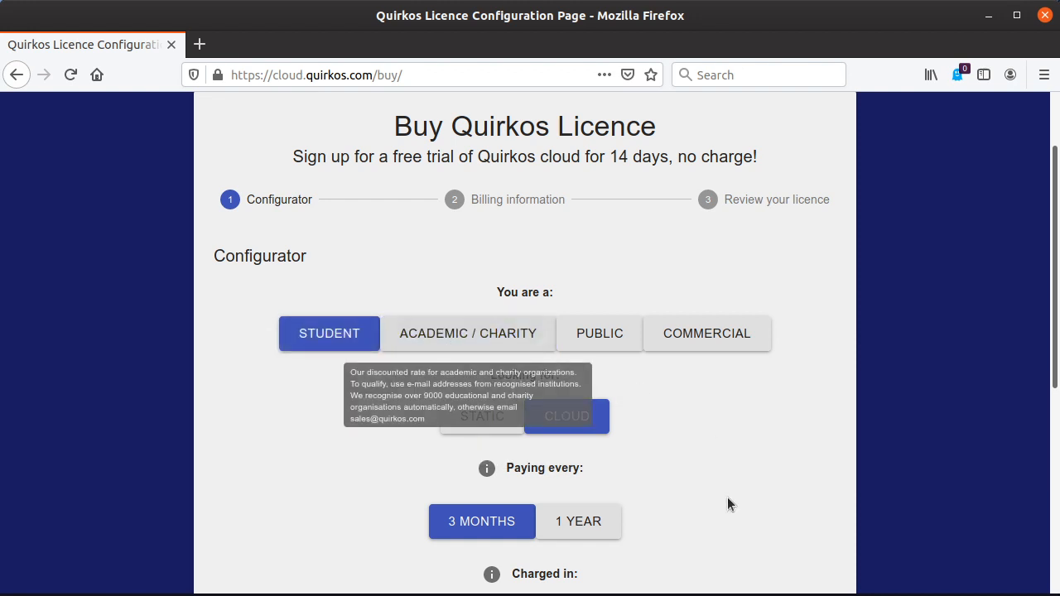
scroll(799, 483, down, 5)
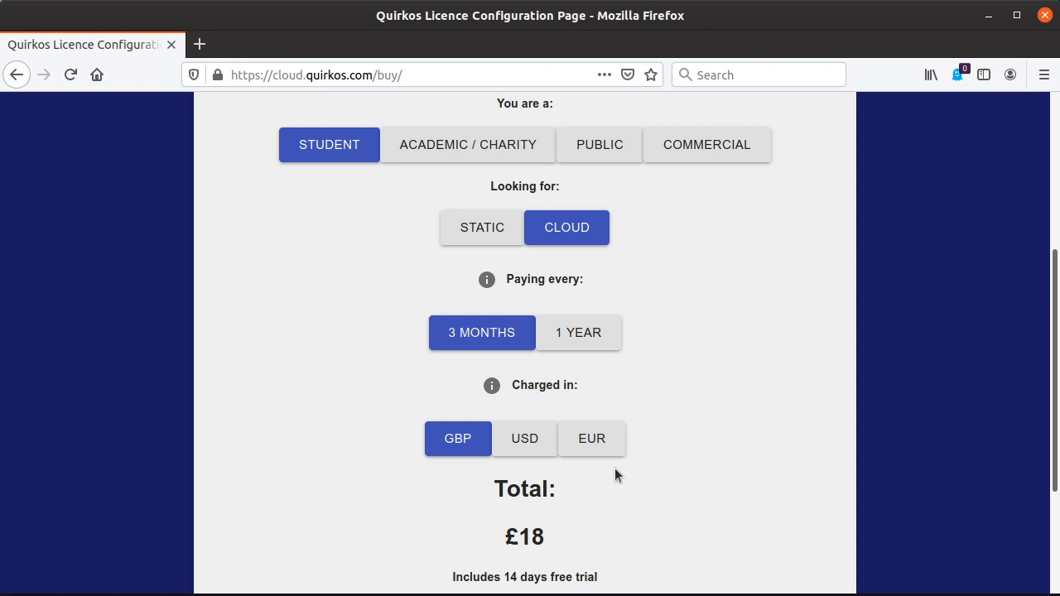
scroll(745, 438, down, 5)
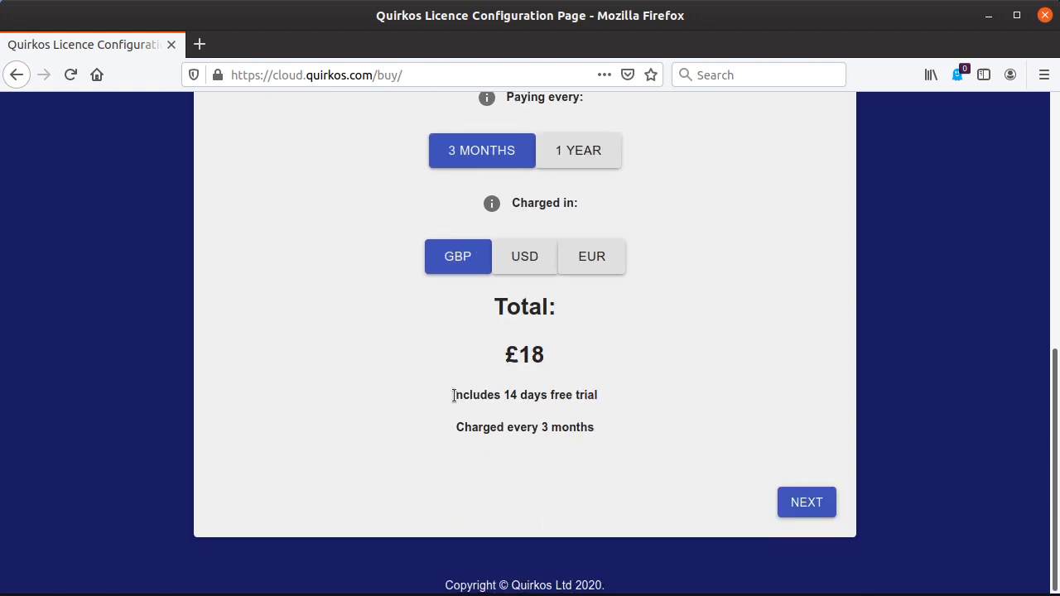
drag(455, 395, 657, 390)
click(659, 394)
scroll(775, 439, up, 5)
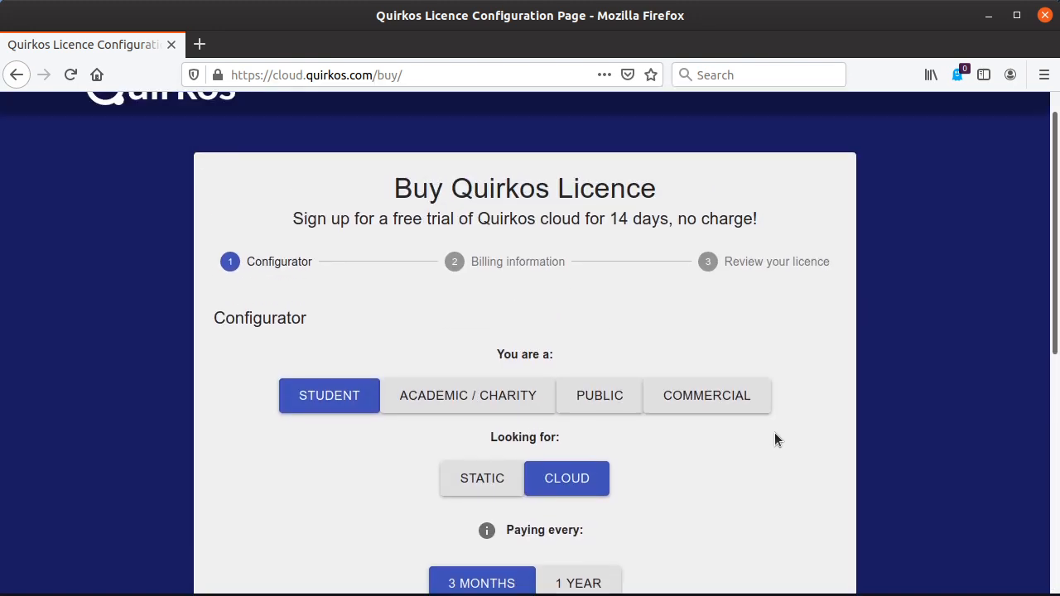
Switch back to Quirkos, reopen account management, and examine the web sign-in page with its sign-up and forgotten-password options
click(993, 20)
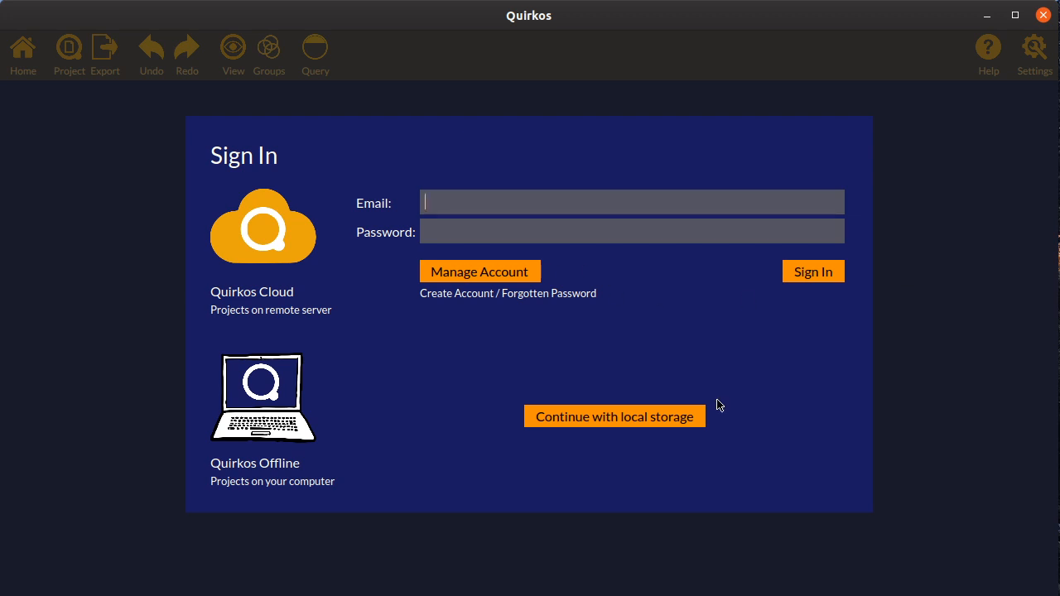
click(502, 273)
click(18, 71)
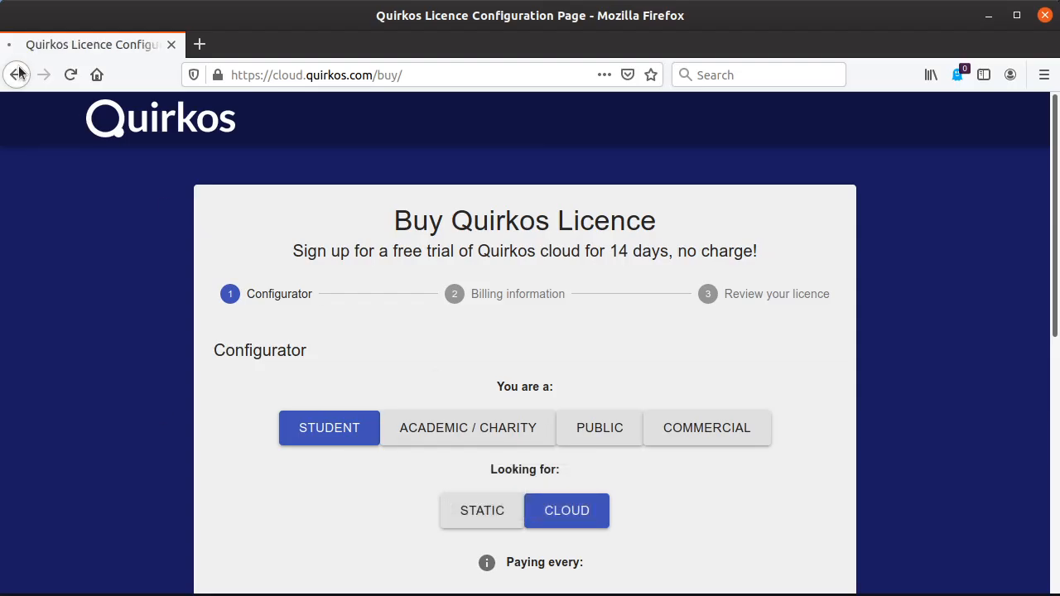
scroll(800, 427, down, 1)
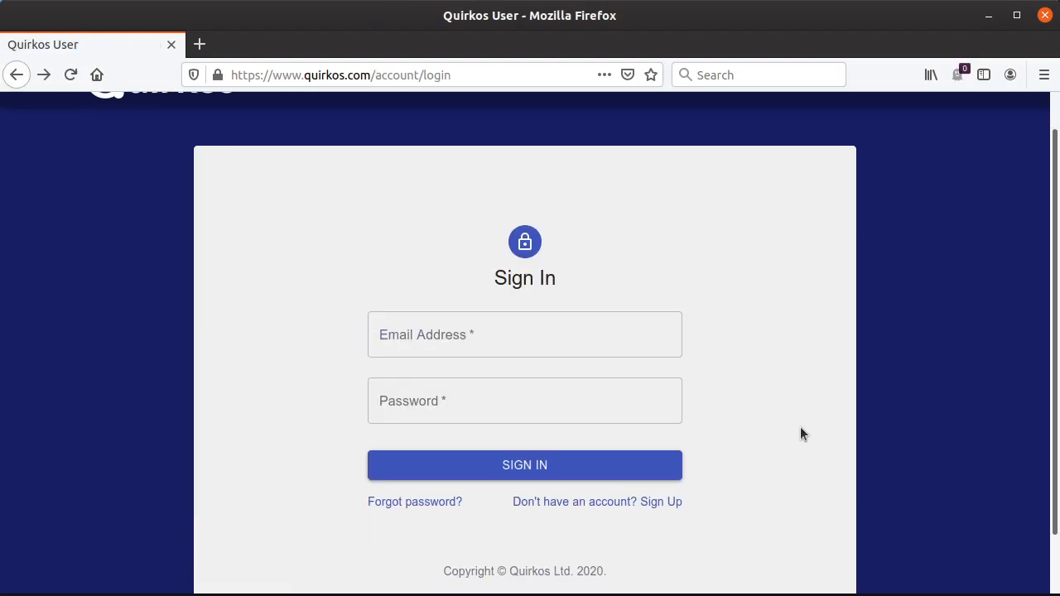
scroll(800, 434, down, 1)
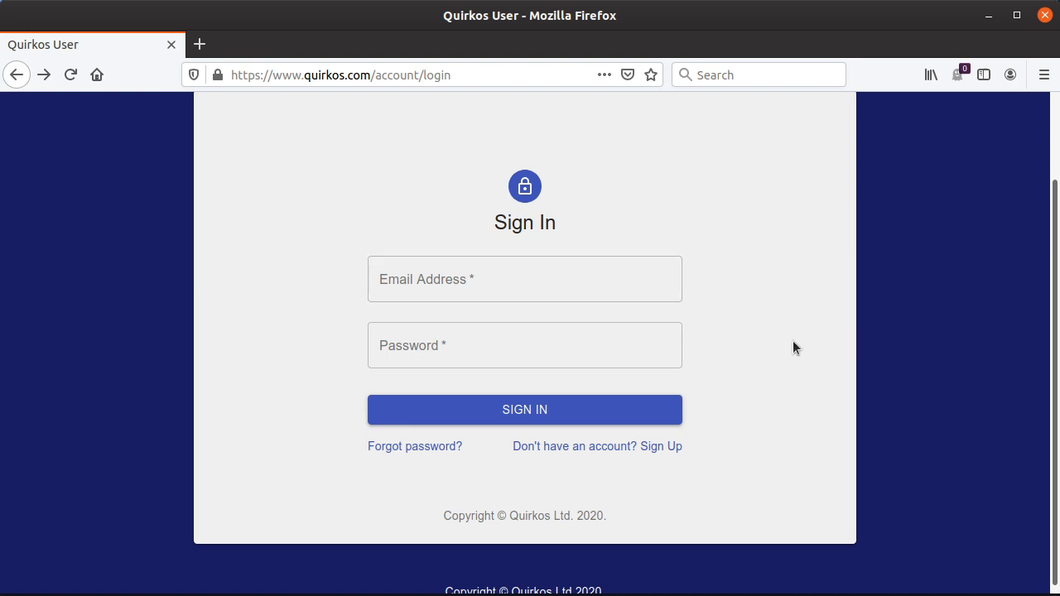
scroll(793, 347, up, 2)
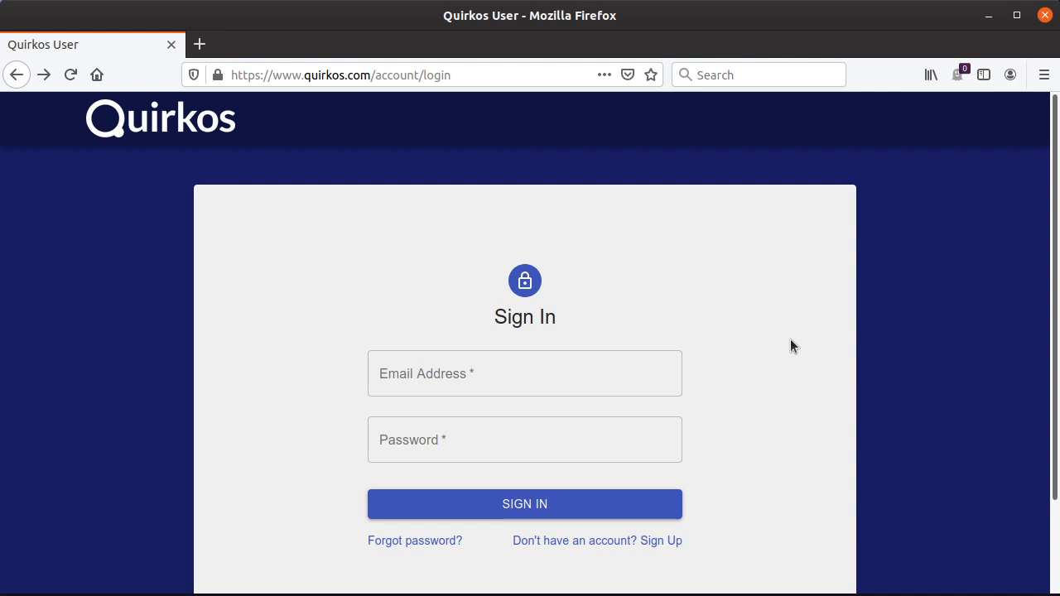
click(987, 15)
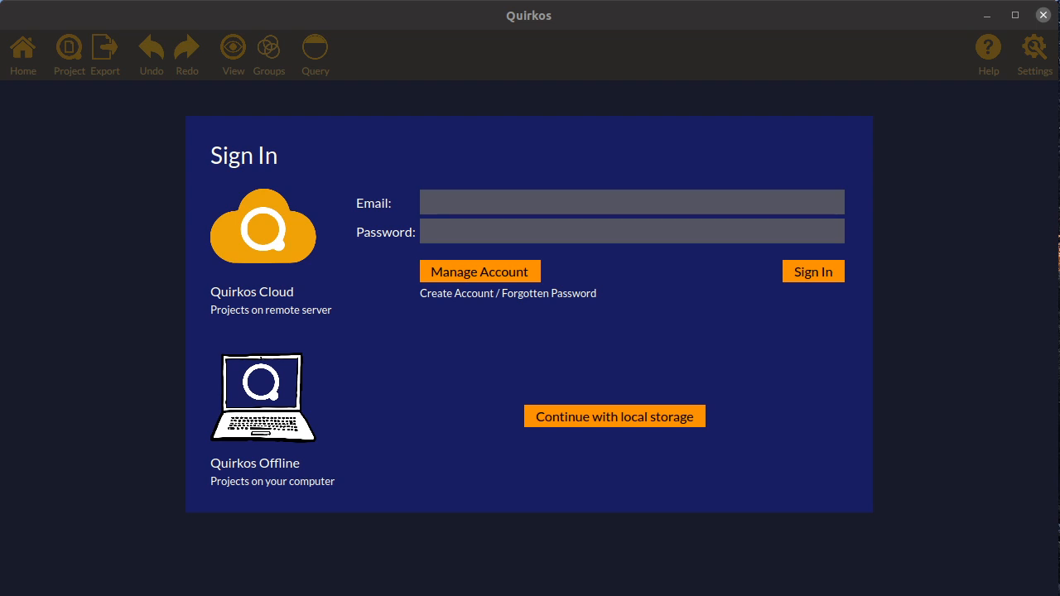
Continue offline with local storage, and select the author's name and look over the recent projects in the welcome dialog
click(675, 487)
click(590, 426)
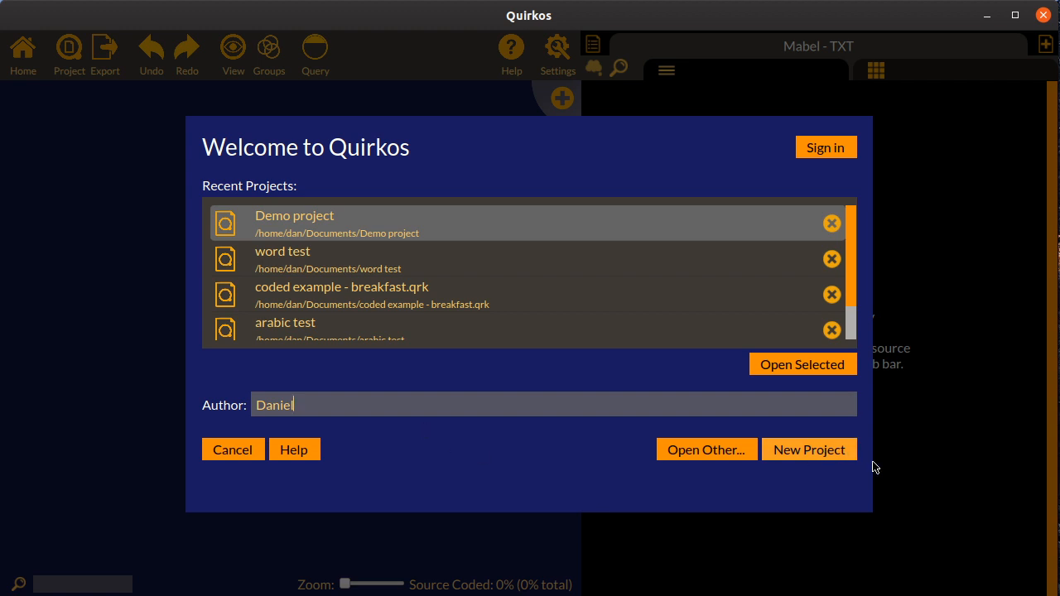
drag(338, 406, 241, 405)
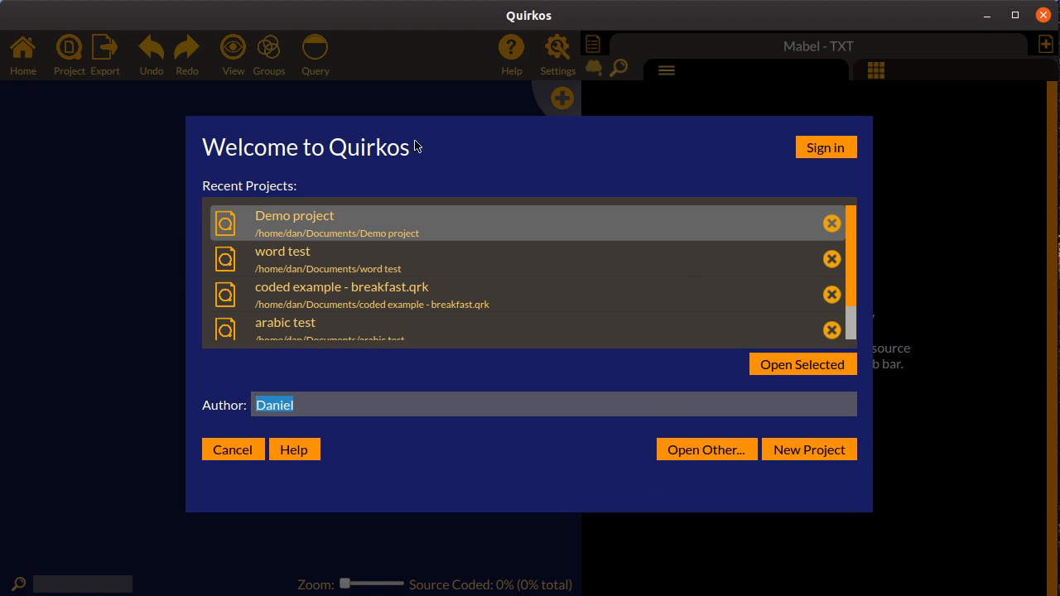
drag(846, 217, 839, 190)
click(345, 262)
click(489, 237)
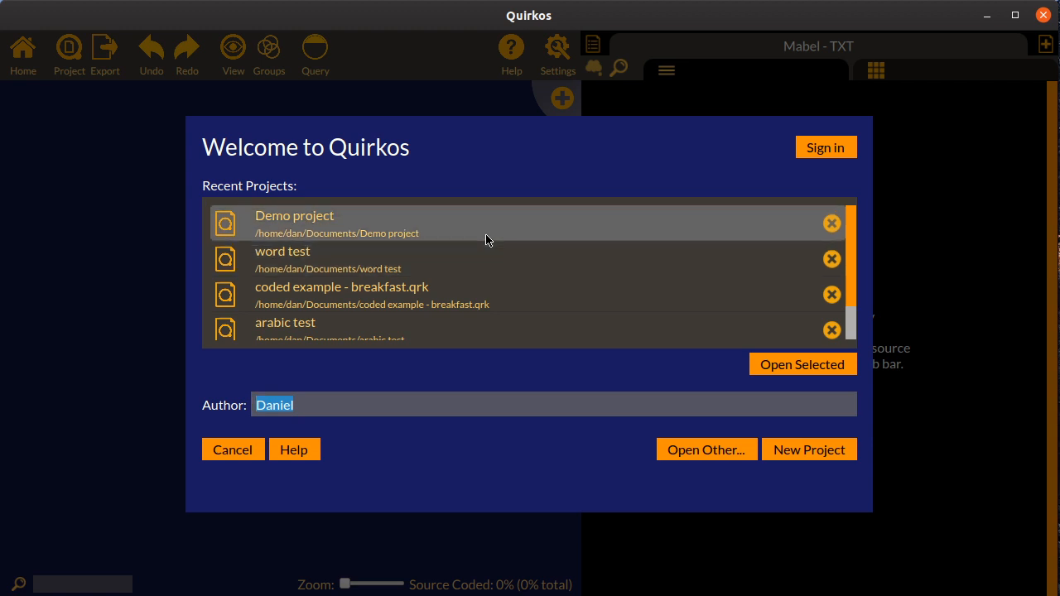
Start a new project without password protection or structured questions, proceeding to the choice of save location
click(814, 454)
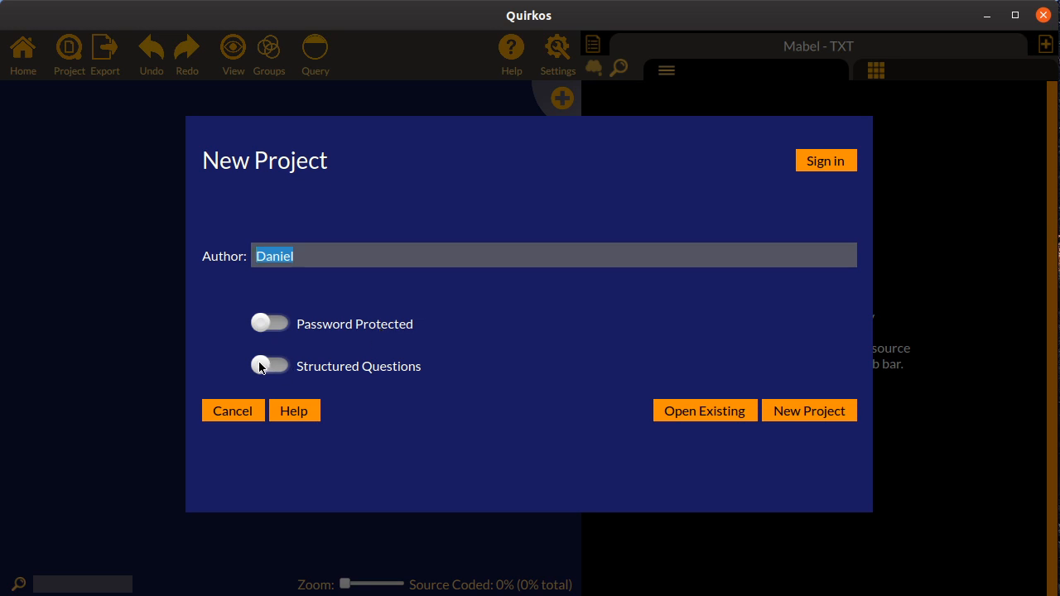
click(826, 417)
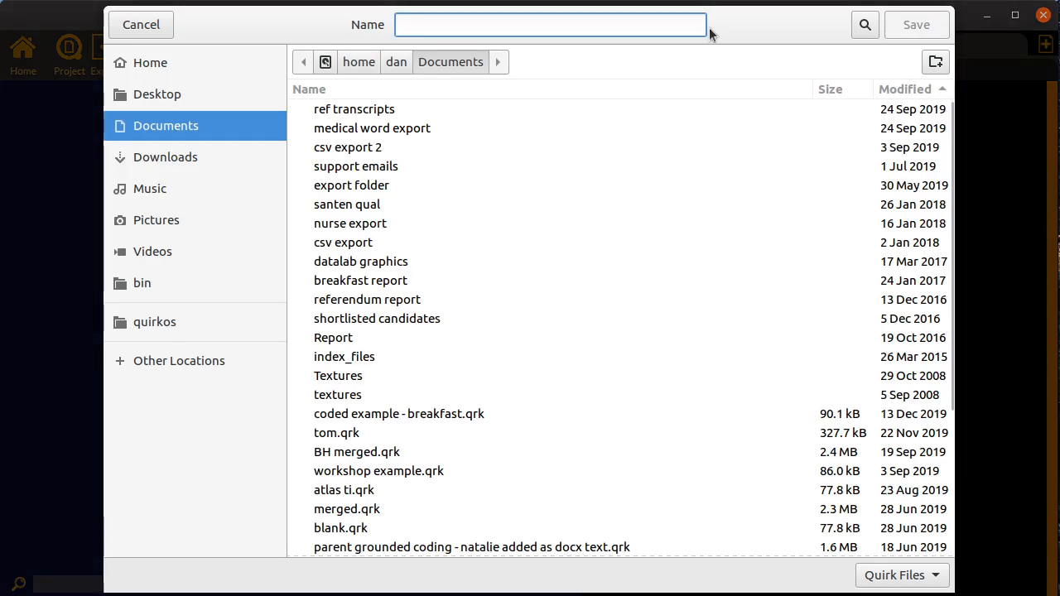
drag(773, 30, 719, 21)
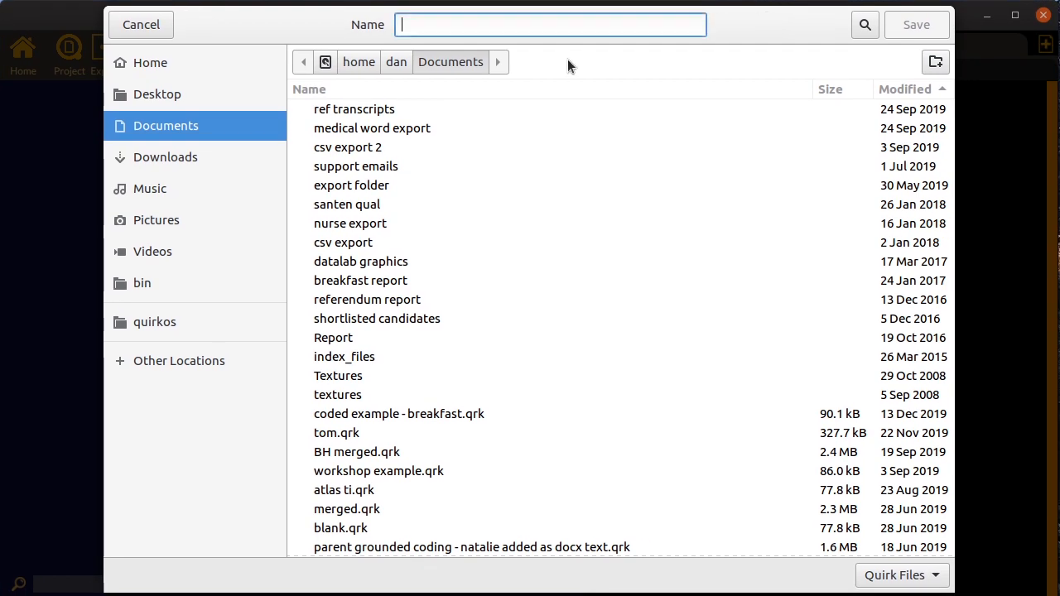
Browse alternative save locations: the quirkos folder, other locations, and the Example project folder on the QUIRKOS drive
click(207, 323)
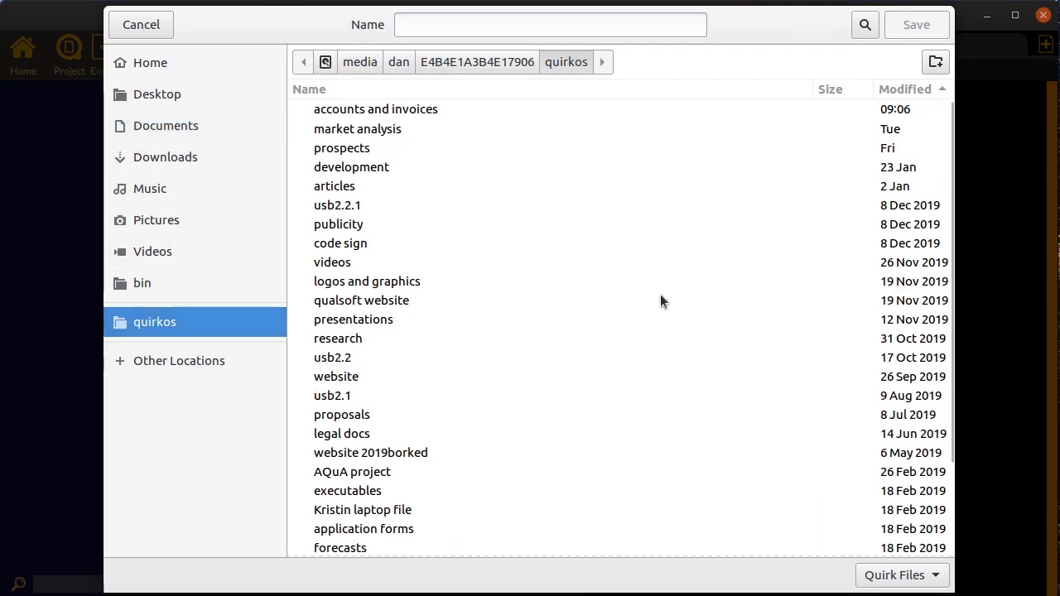
click(230, 361)
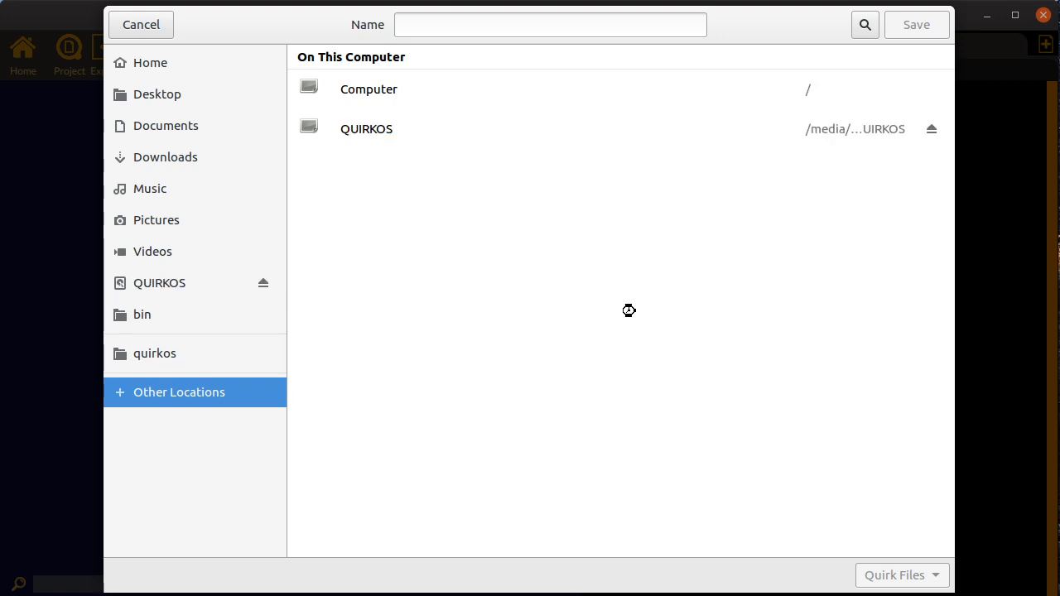
click(383, 130)
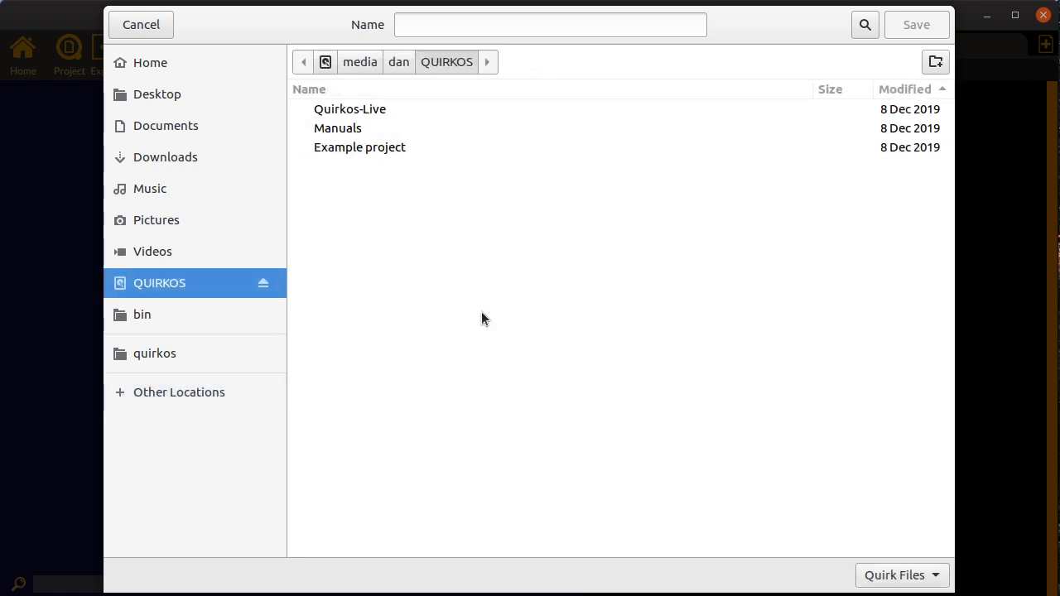
double_click(382, 149)
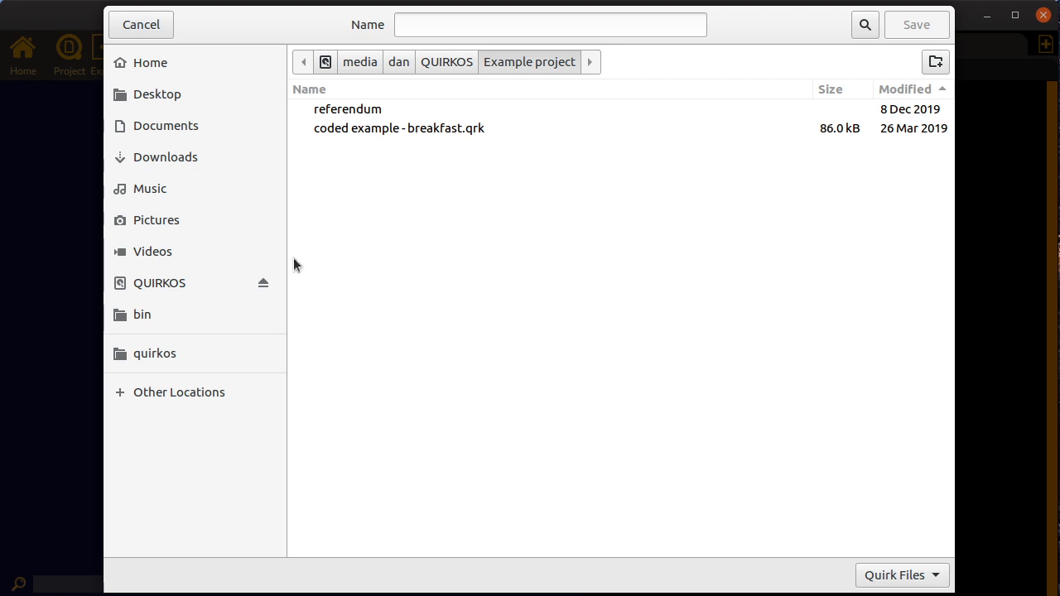
Save the new project in the Documents folder under the name "web demo project"
click(203, 129)
click(482, 29)
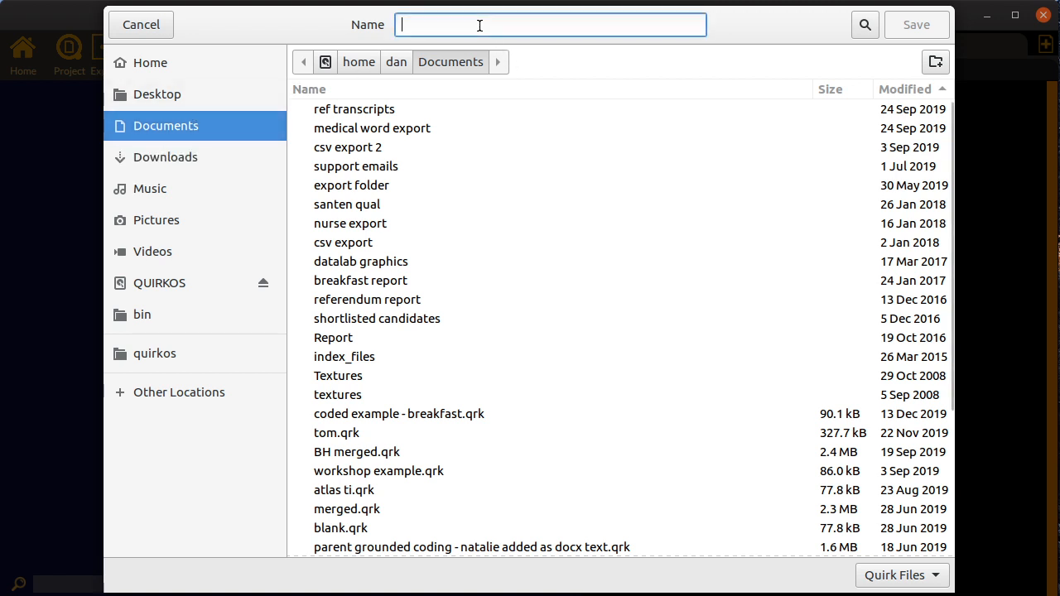
text(web demo project)
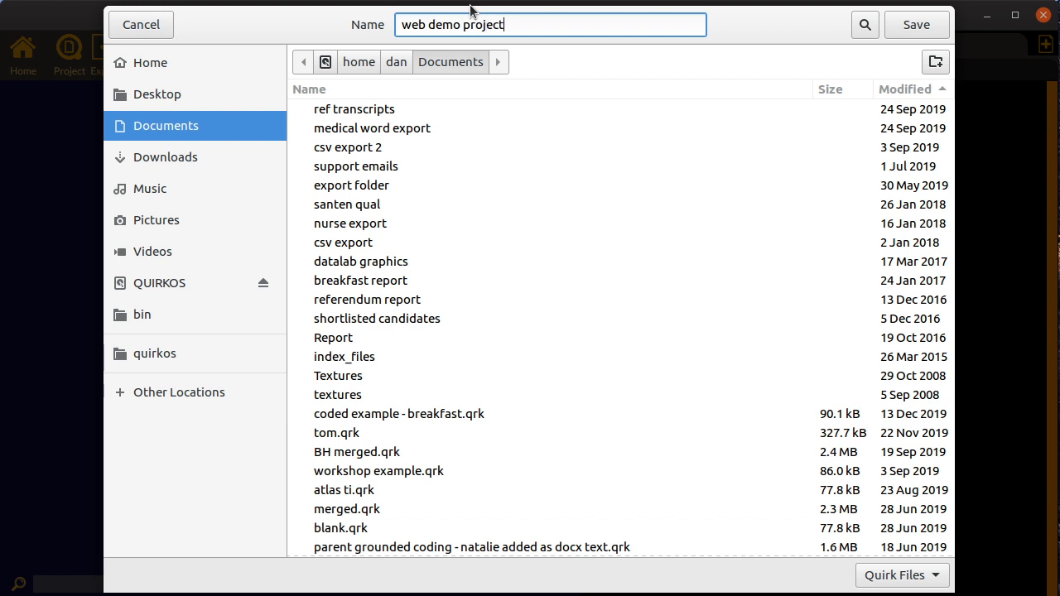
key(Return)
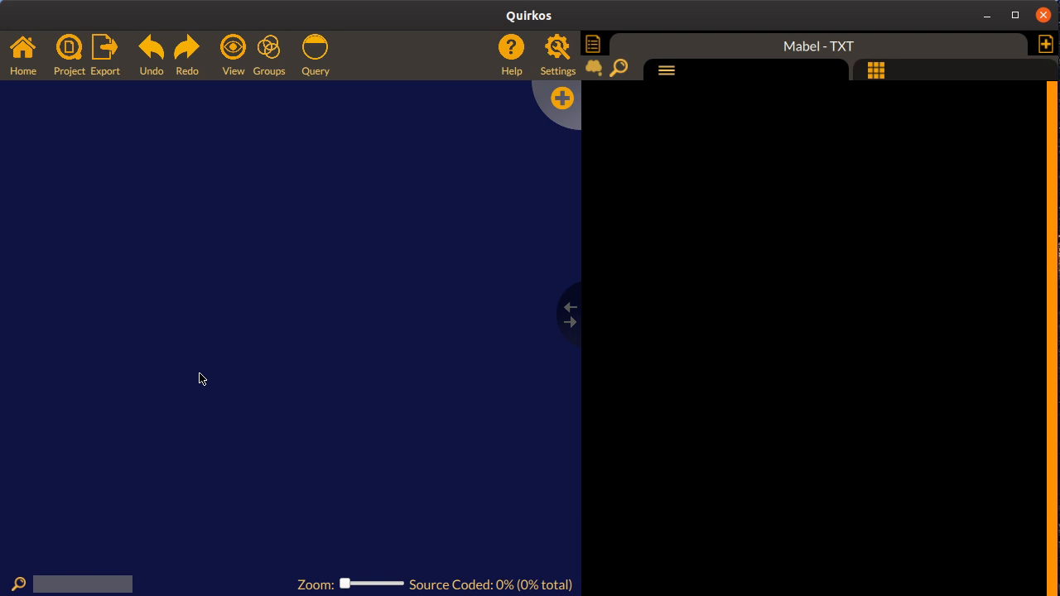
Widen the canvas by moving the divider toward the source pane, and return the divider to the middle
drag(563, 308, 694, 312)
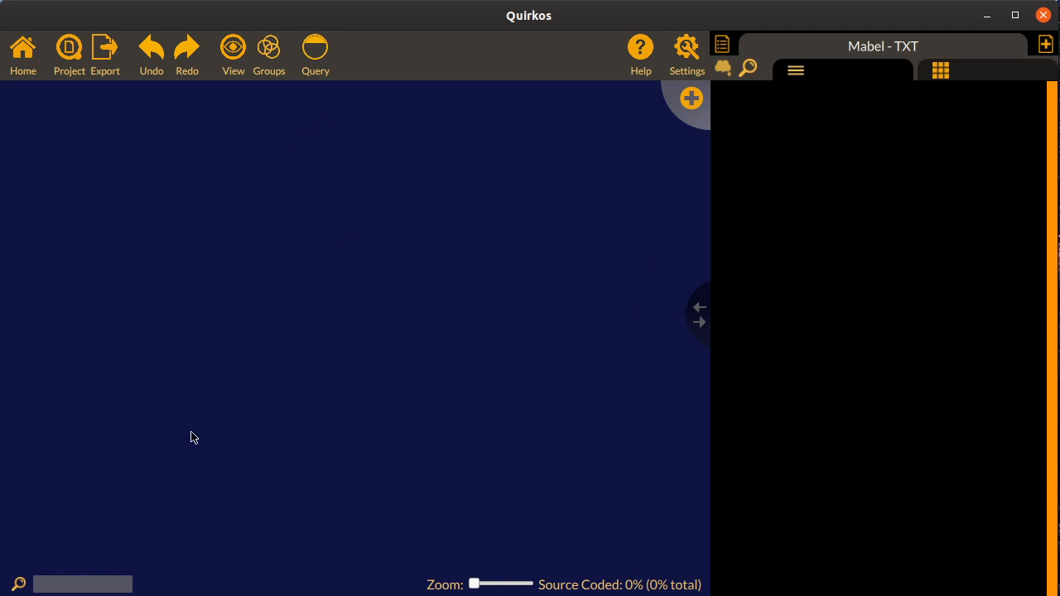
drag(705, 321, 569, 342)
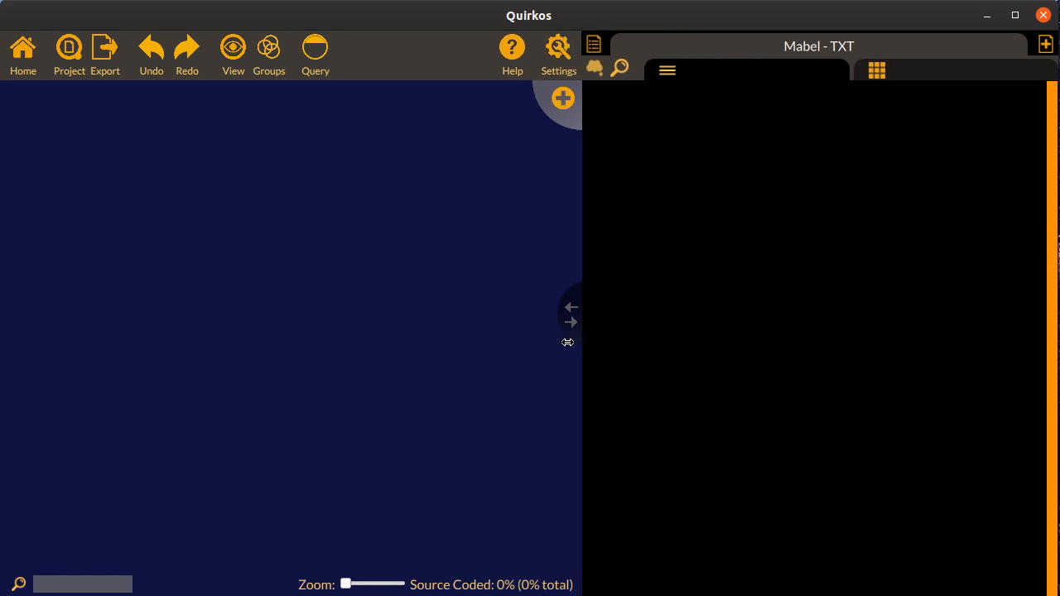
Import the five TXT, PDF, DOCX and RTF files from the Example project folder as sources
click(1047, 45)
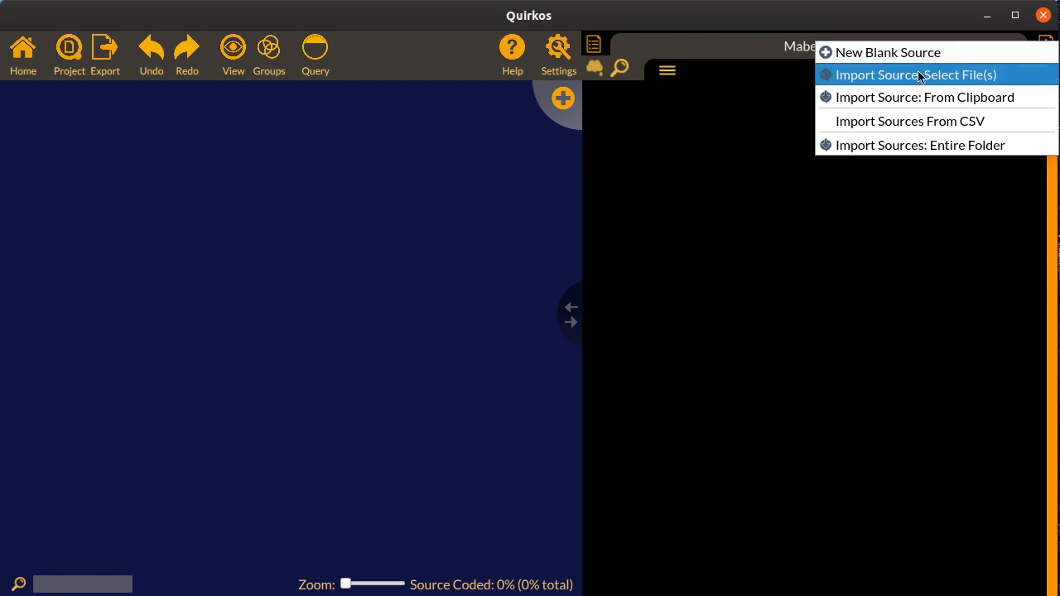
click(991, 76)
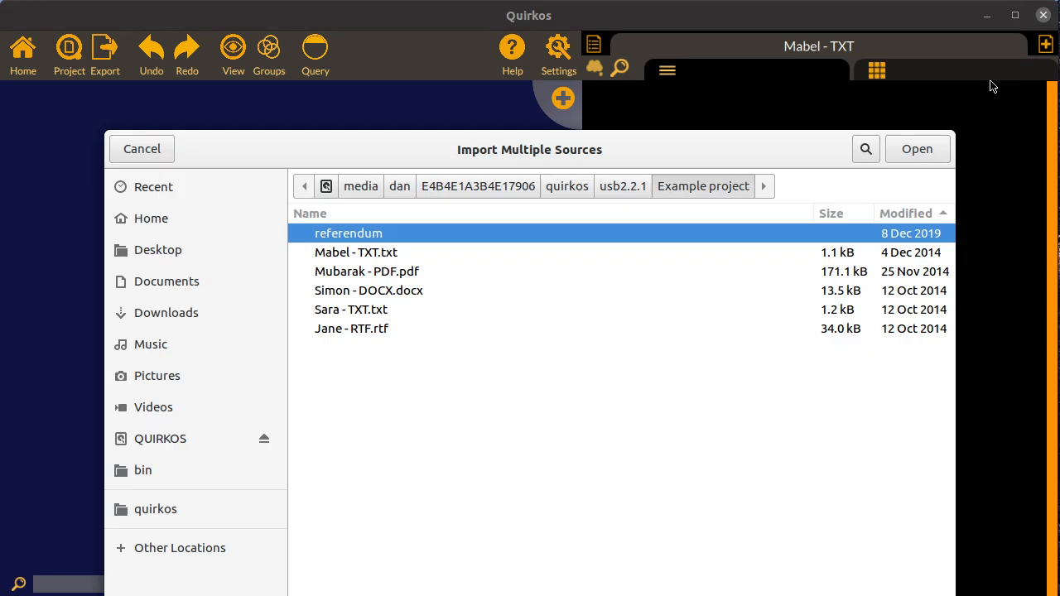
click(428, 256)
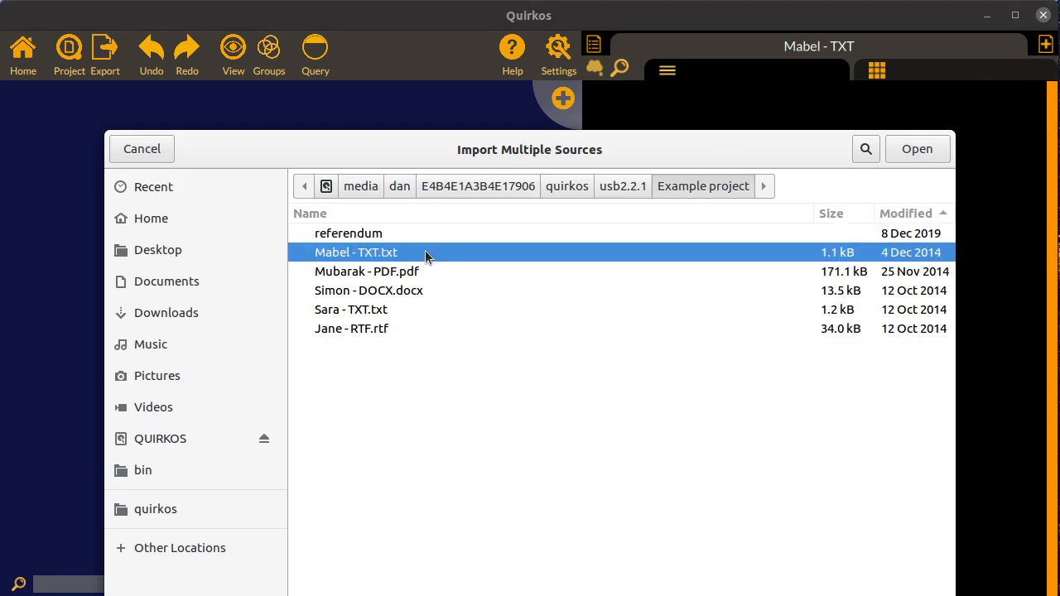
shift+click(401, 328)
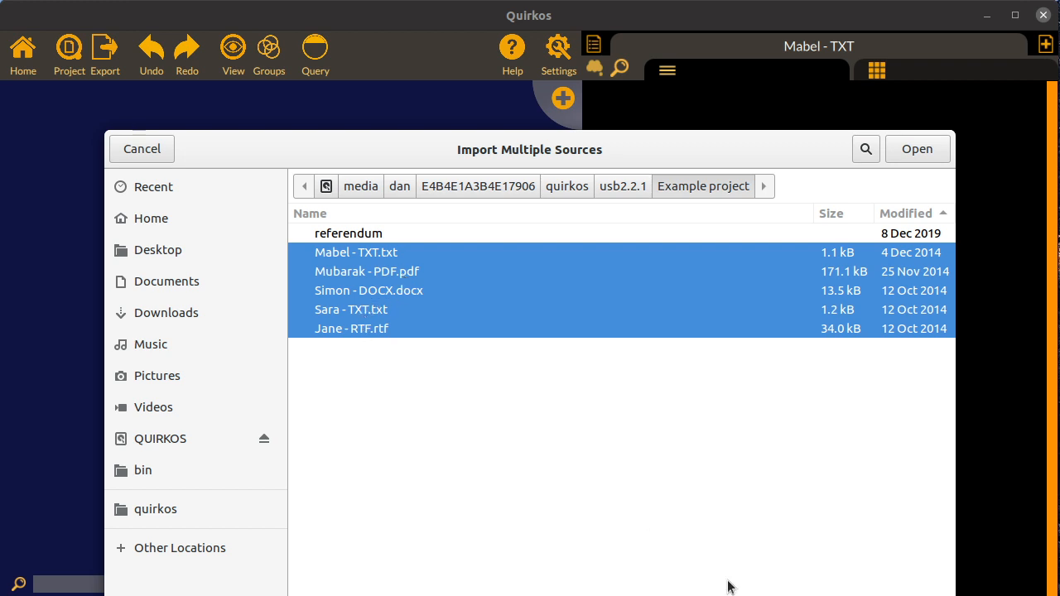
click(913, 149)
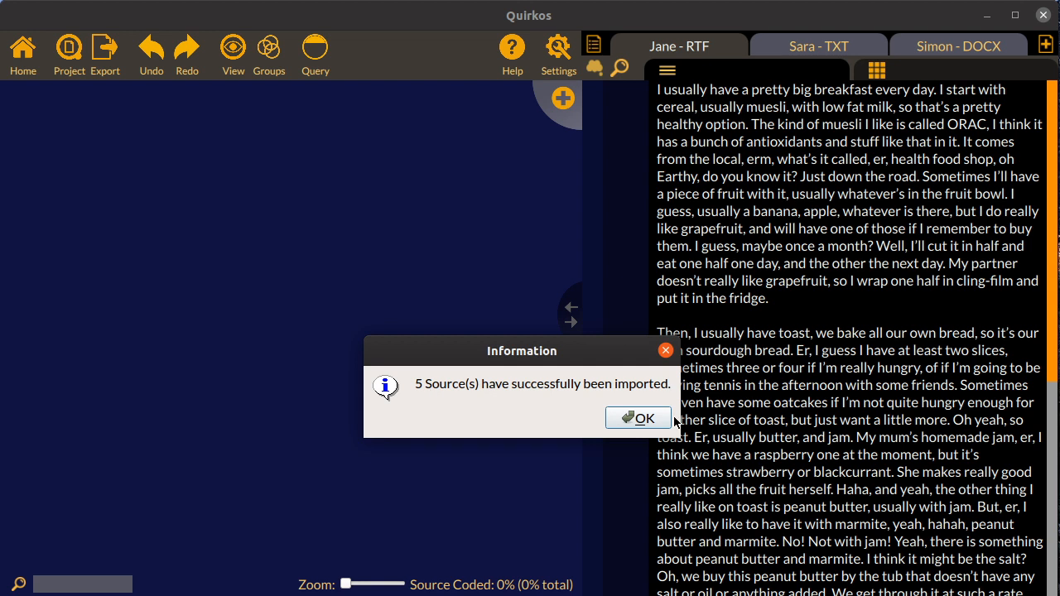
click(640, 418)
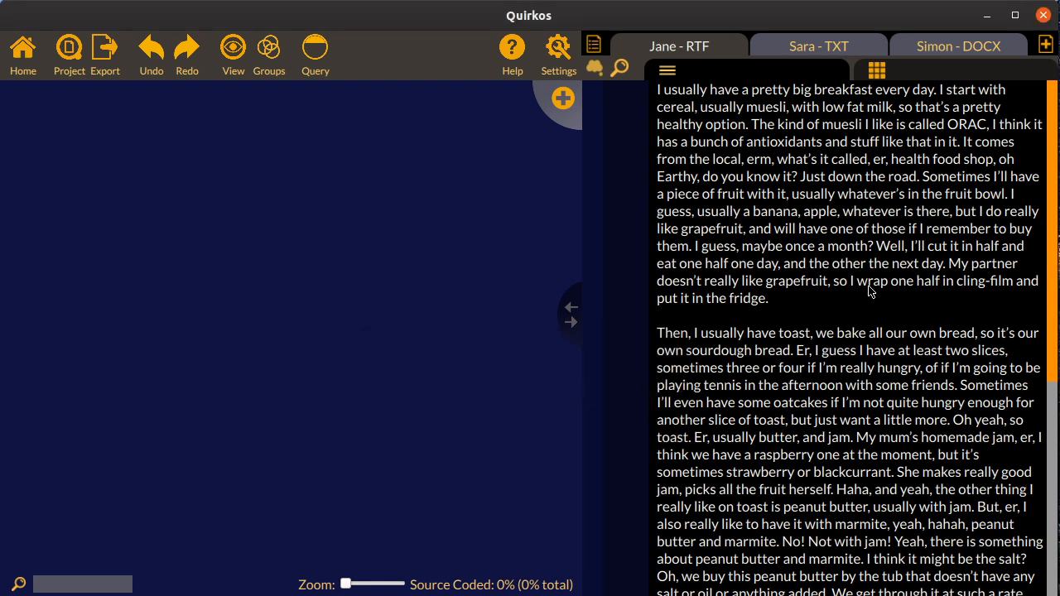
Enlarge the source text size in the general project preferences and close them
click(559, 54)
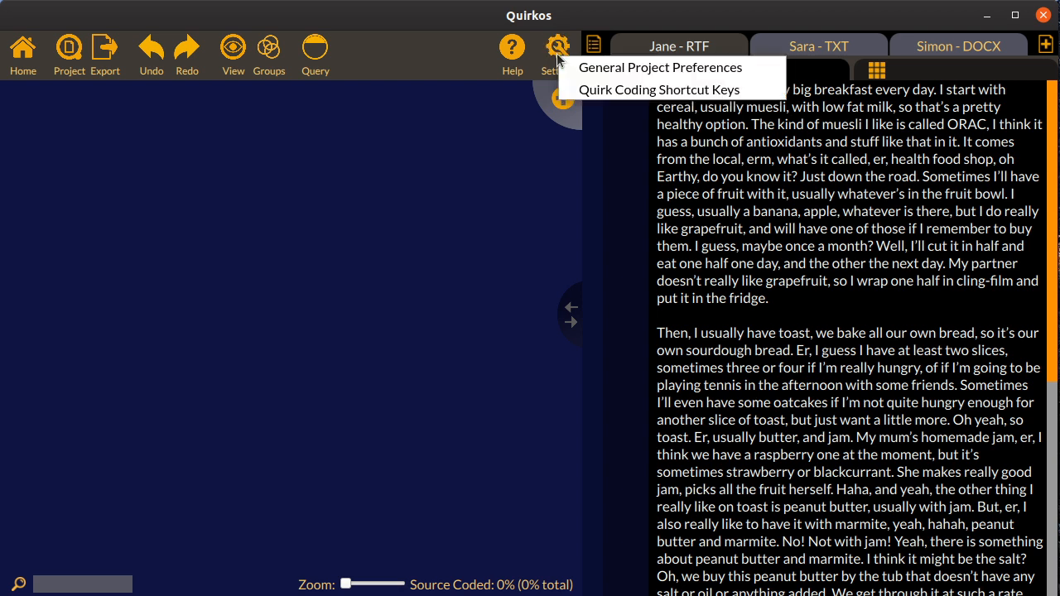
click(580, 67)
drag(680, 133, 716, 133)
click(733, 540)
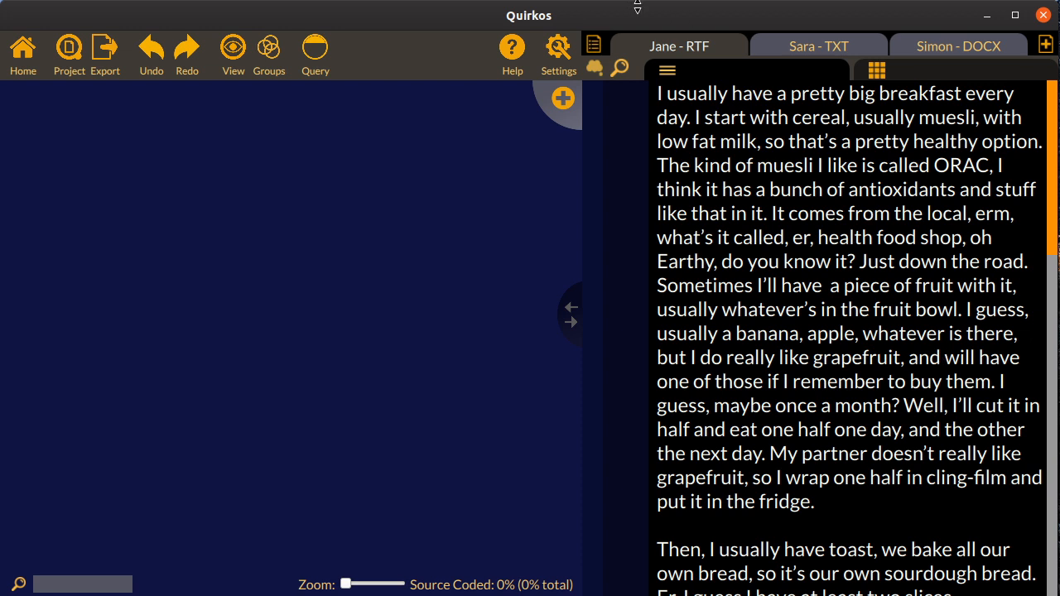
Look through the open sources Sara - TXT and Simon - DOCX, and return to Jane - RTF
click(849, 53)
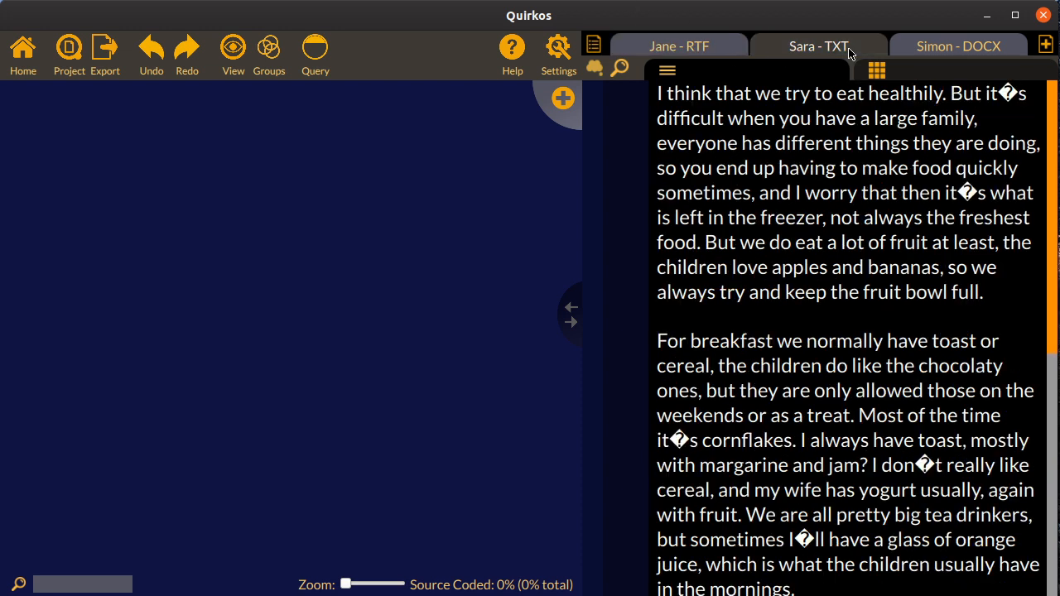
click(985, 47)
click(682, 49)
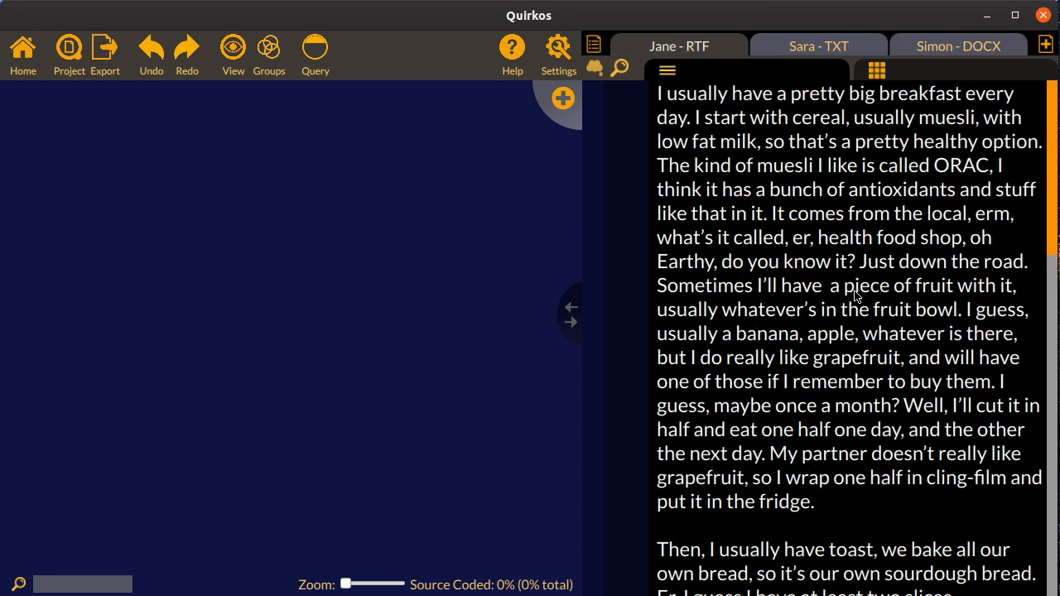
Open Mabel - TXT from the list of all sources and add an Age property with the value 44
click(593, 44)
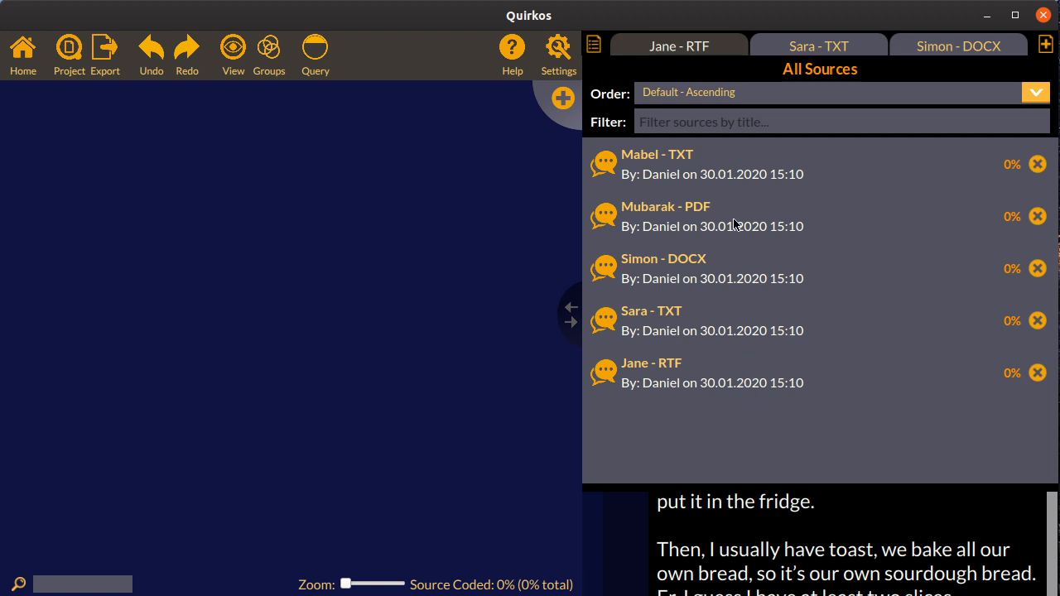
click(730, 172)
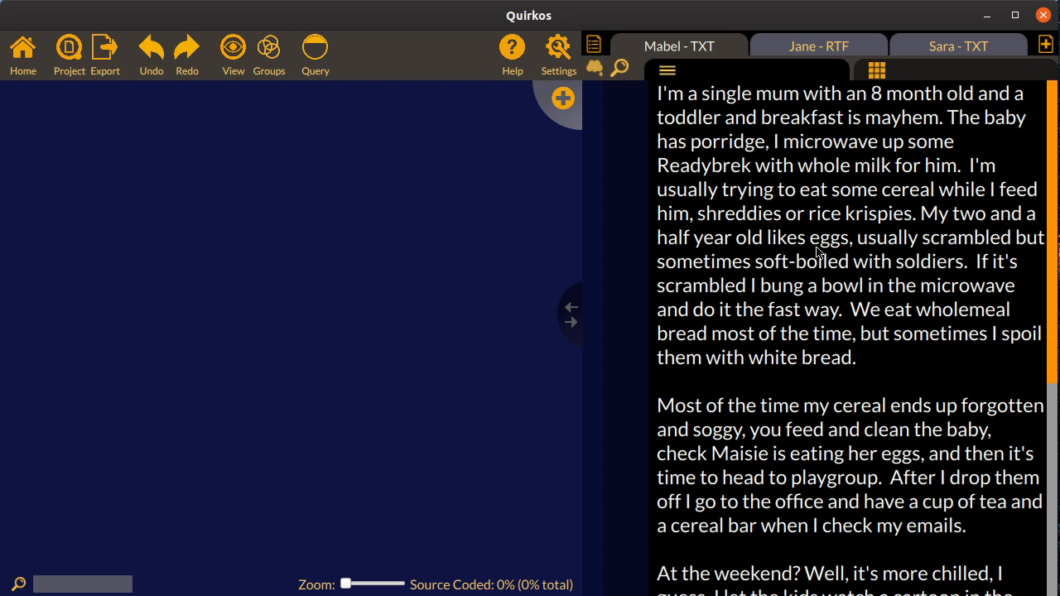
click(915, 79)
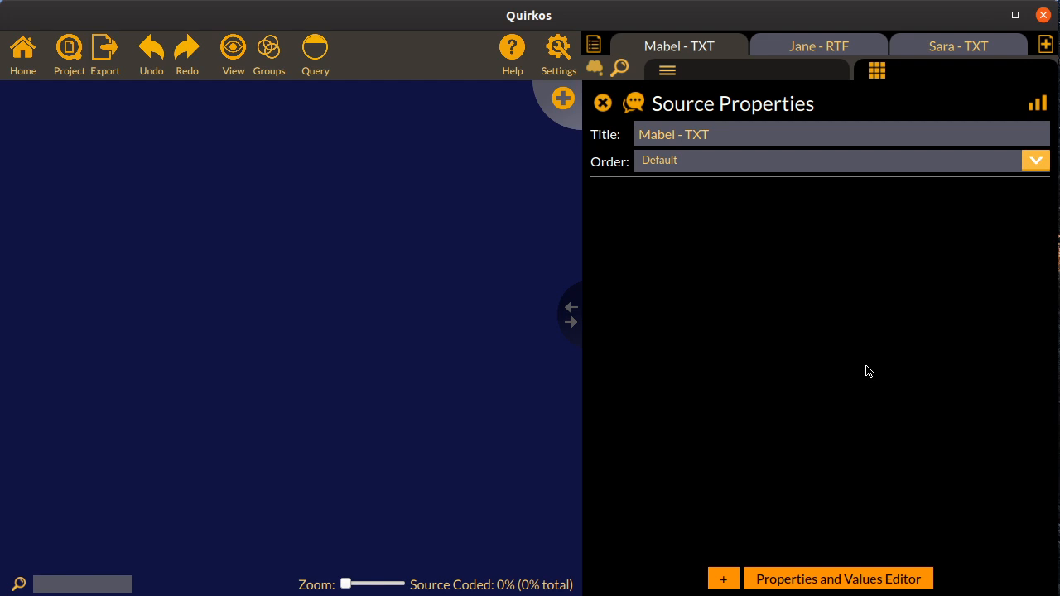
click(723, 578)
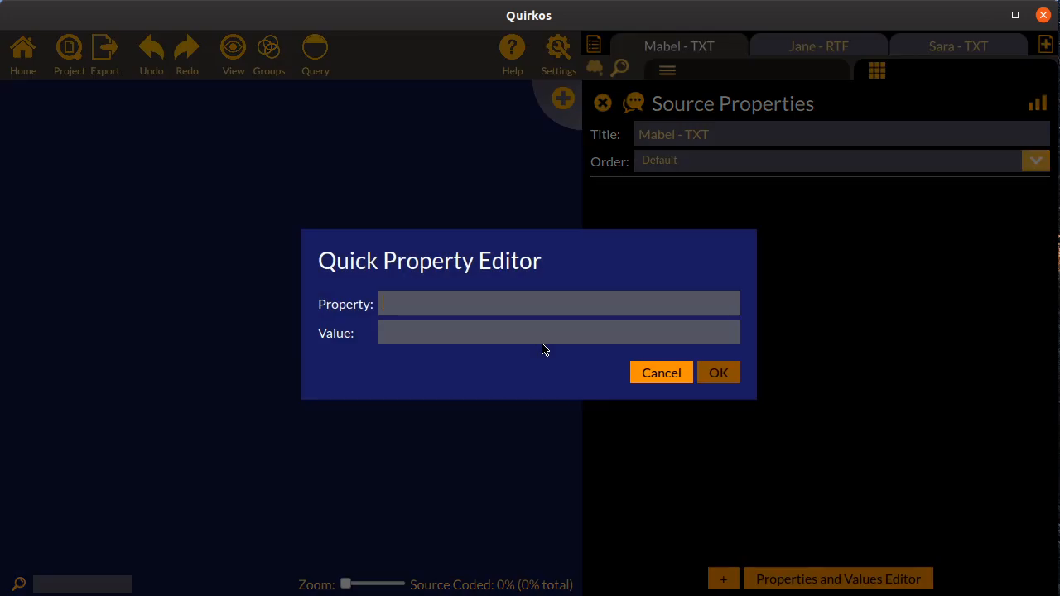
text(Age)
click(543, 330)
text(44)
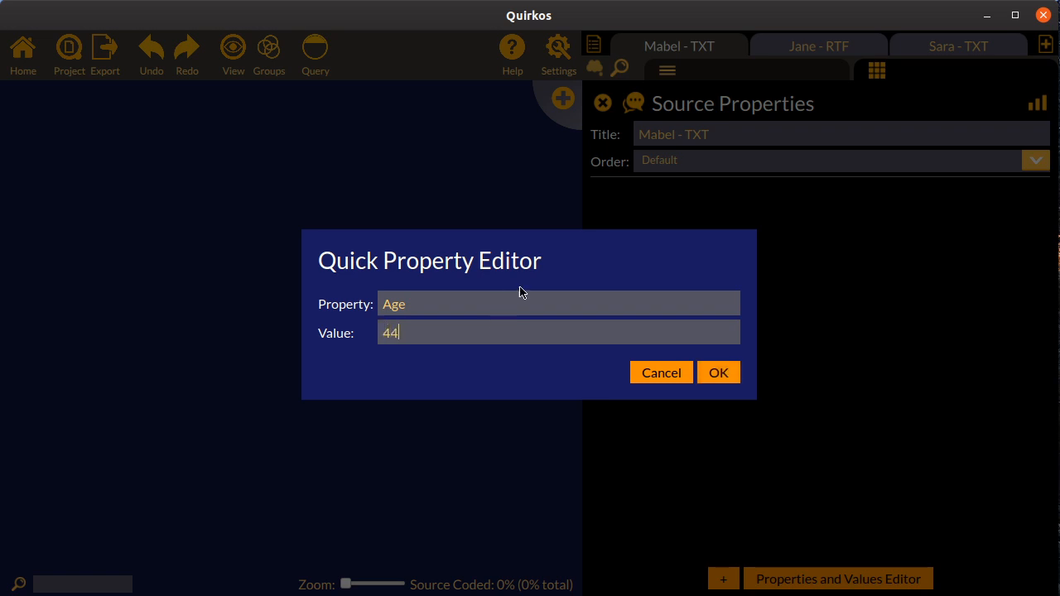
click(734, 382)
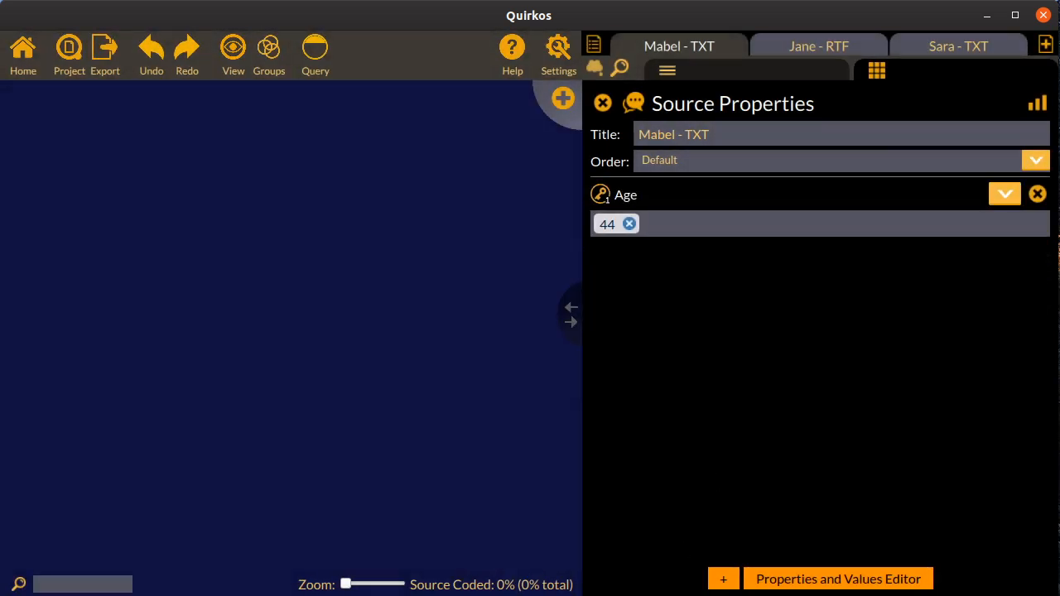
Add a Location property with the value Edinburgh to the Mabel - TXT source
click(723, 579)
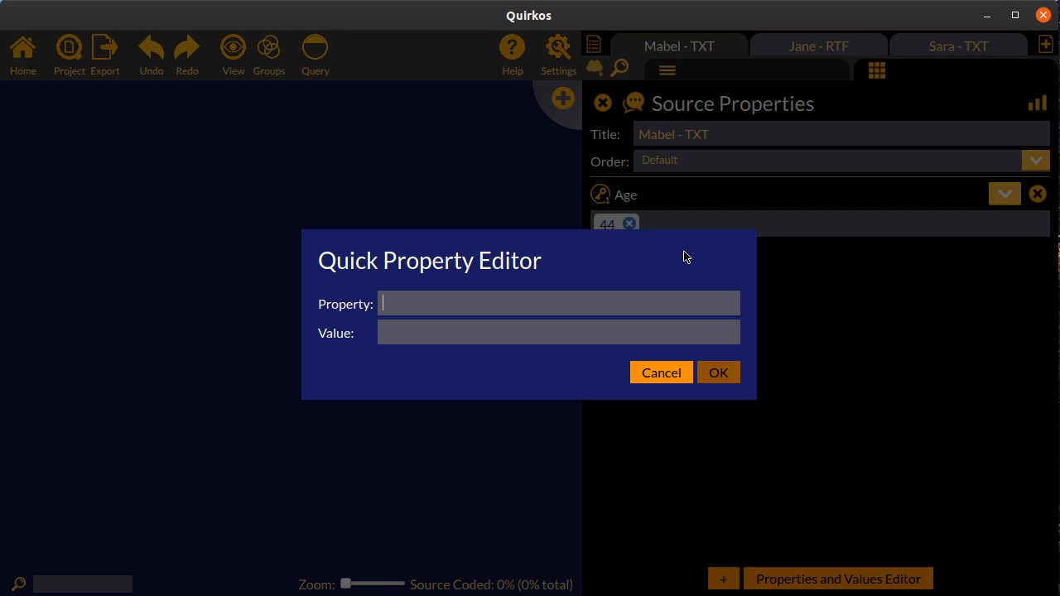
text(Location)
key(Tab)
text(E)
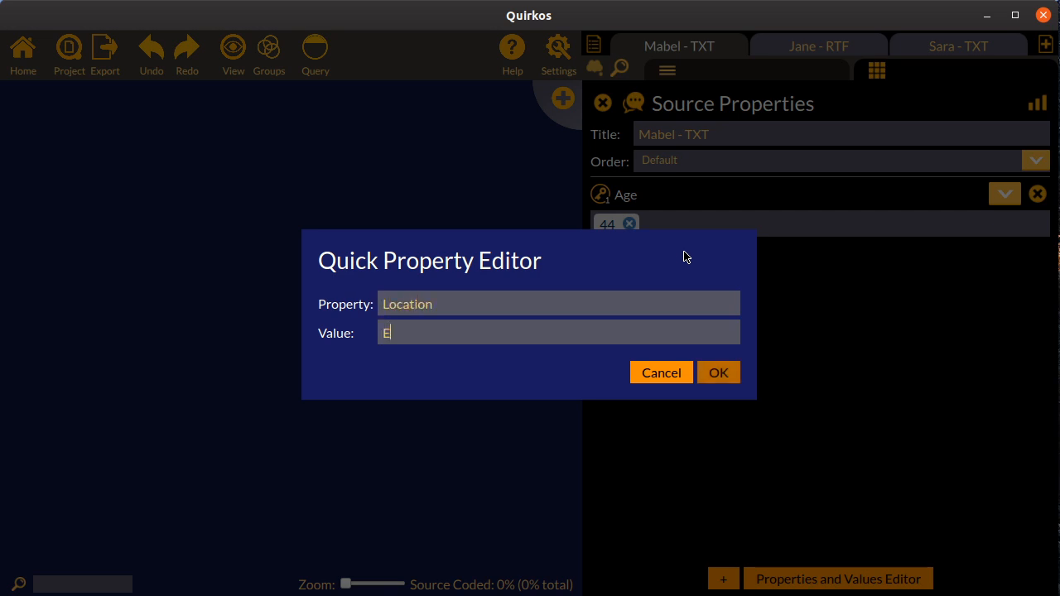
text(dinburgh)
click(723, 381)
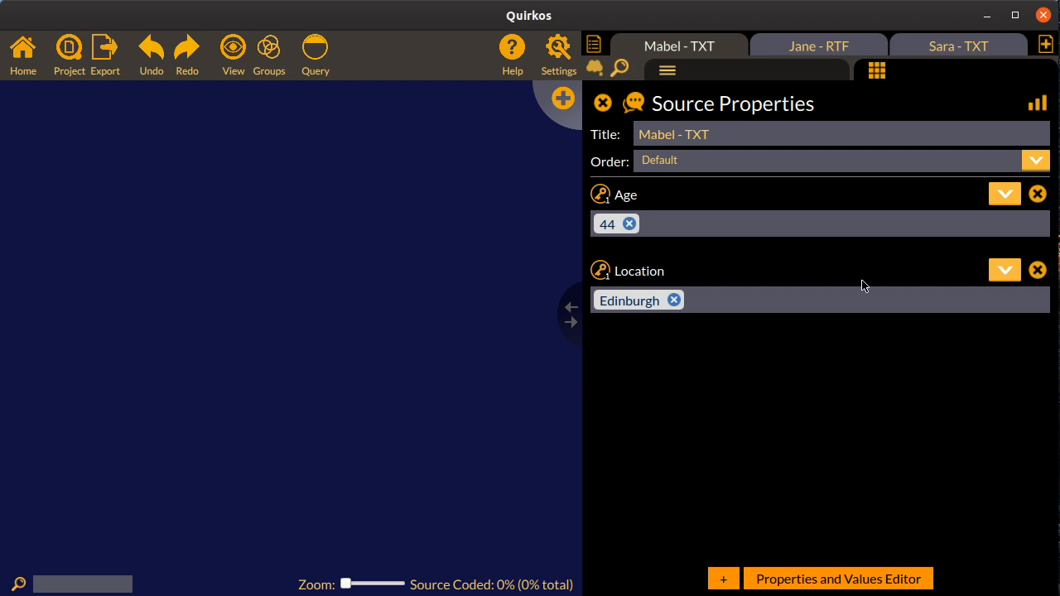
For the Jane - RTF source, assign the existing Age value 44 and add a new Location value, London
click(804, 54)
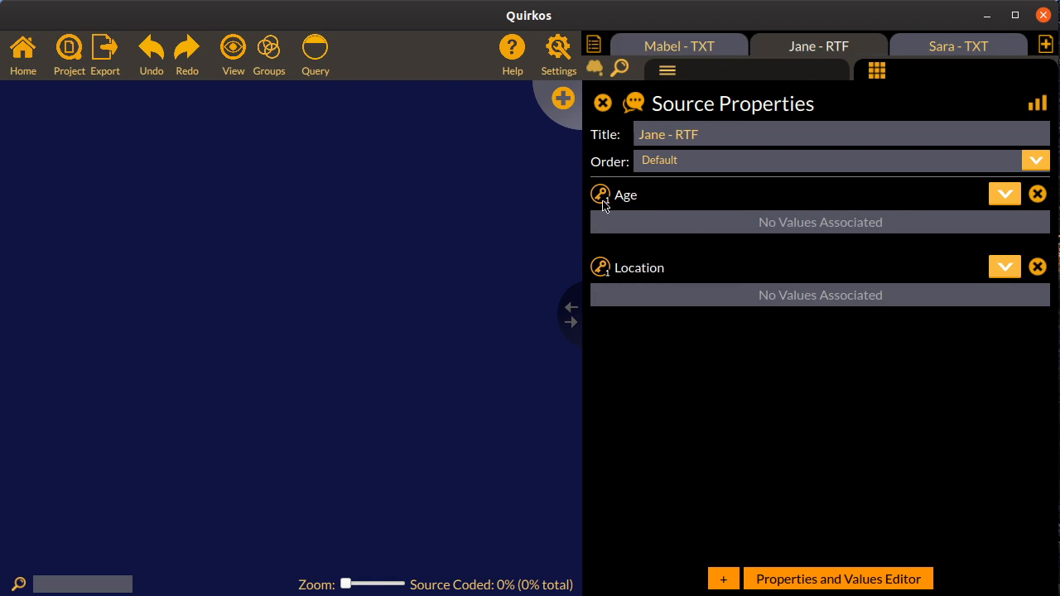
click(1003, 194)
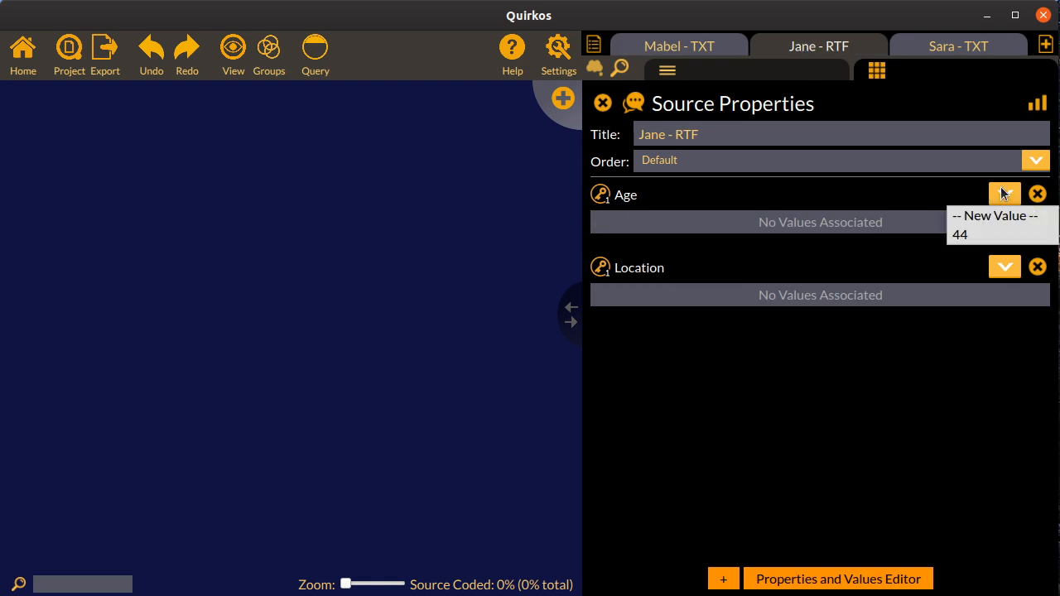
click(988, 235)
click(1006, 270)
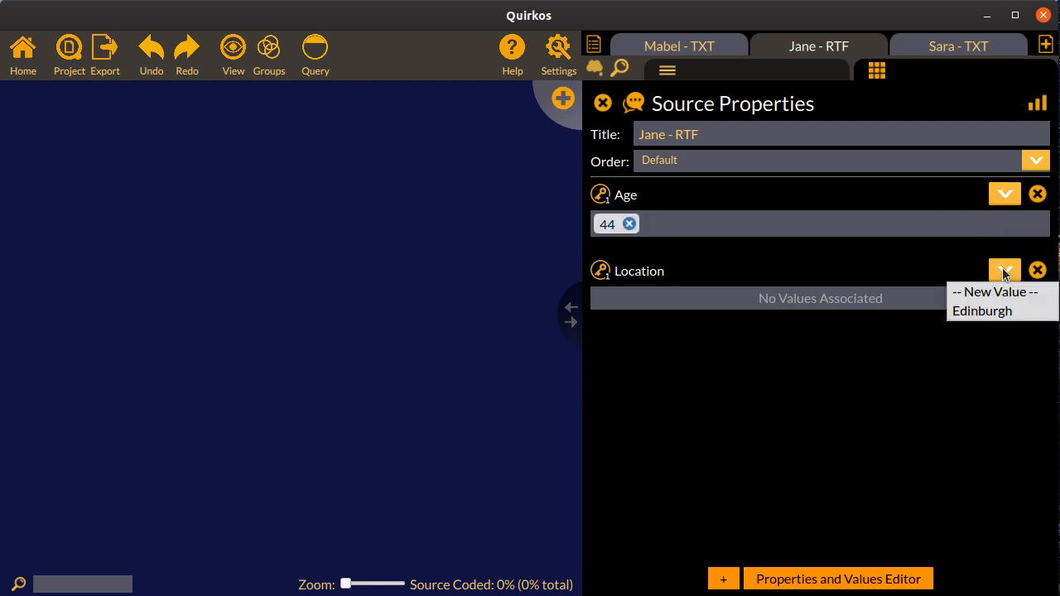
click(977, 288)
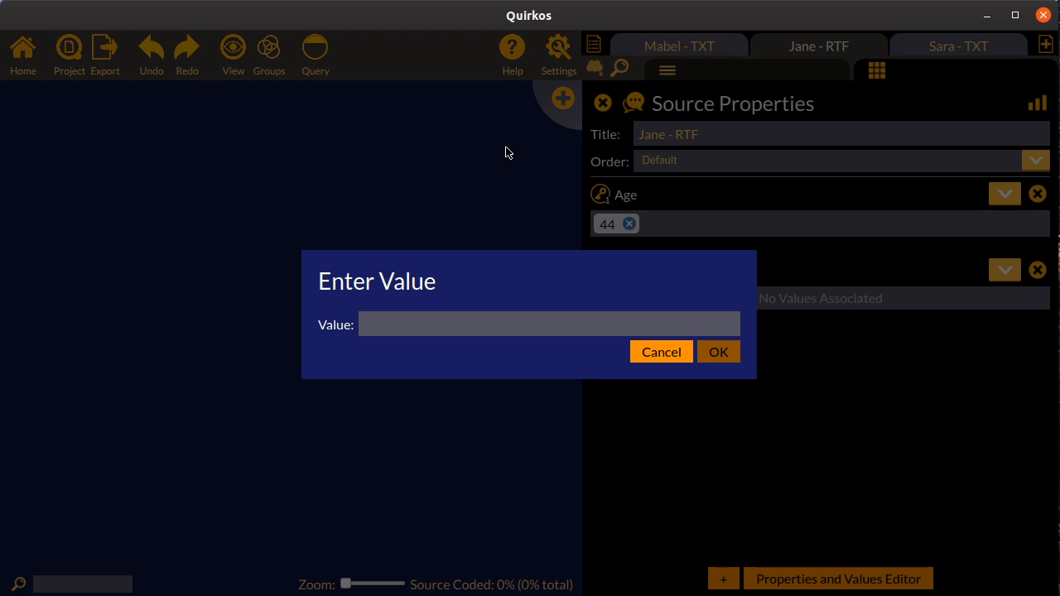
text(London)
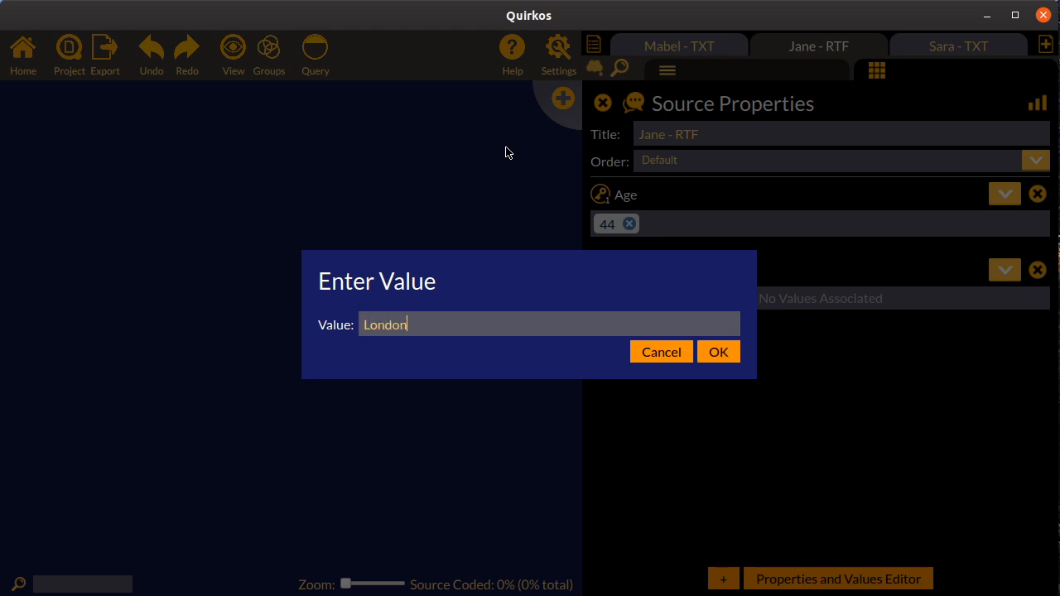
click(718, 352)
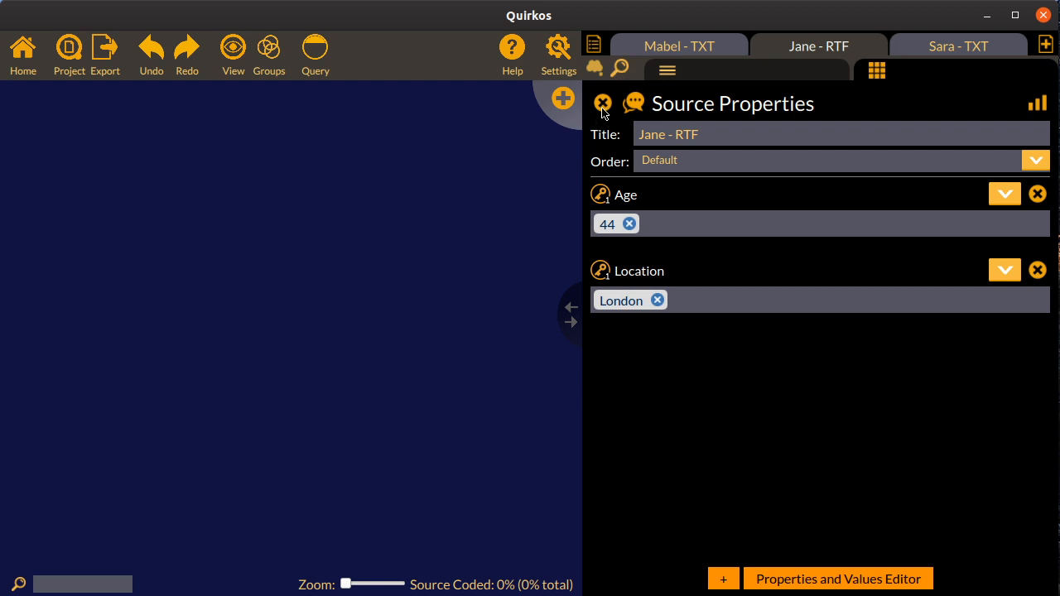
Show the text of the Jane - RTF source and find the paragraph beginning "Then, I usually have toast"
click(827, 65)
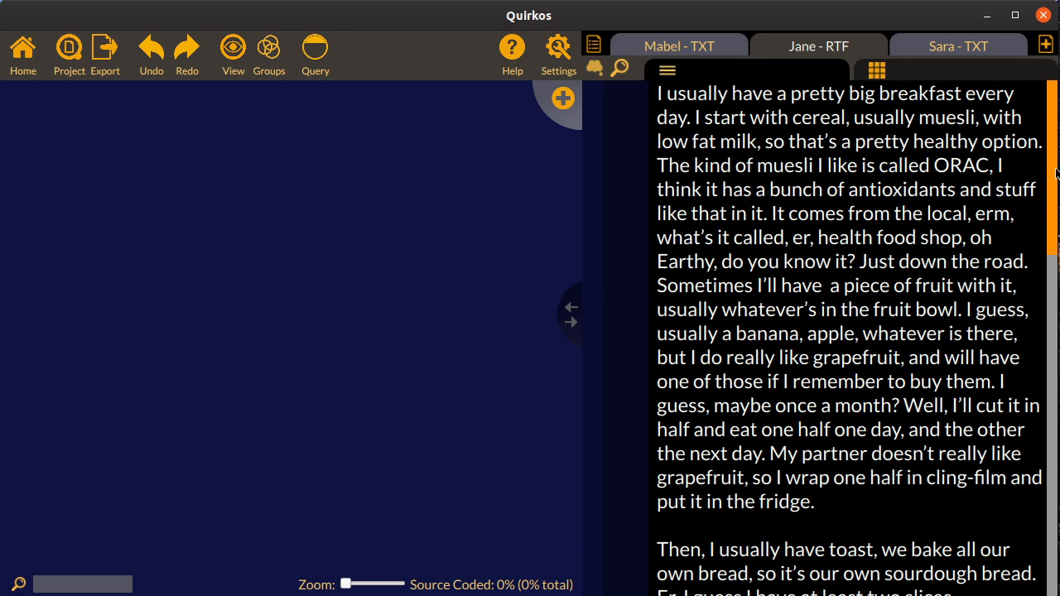
scroll(1055, 215, down, 20)
scroll(1057, 311, up, 10)
scroll(1057, 310, down, 2)
drag(1057, 310, 1057, 319)
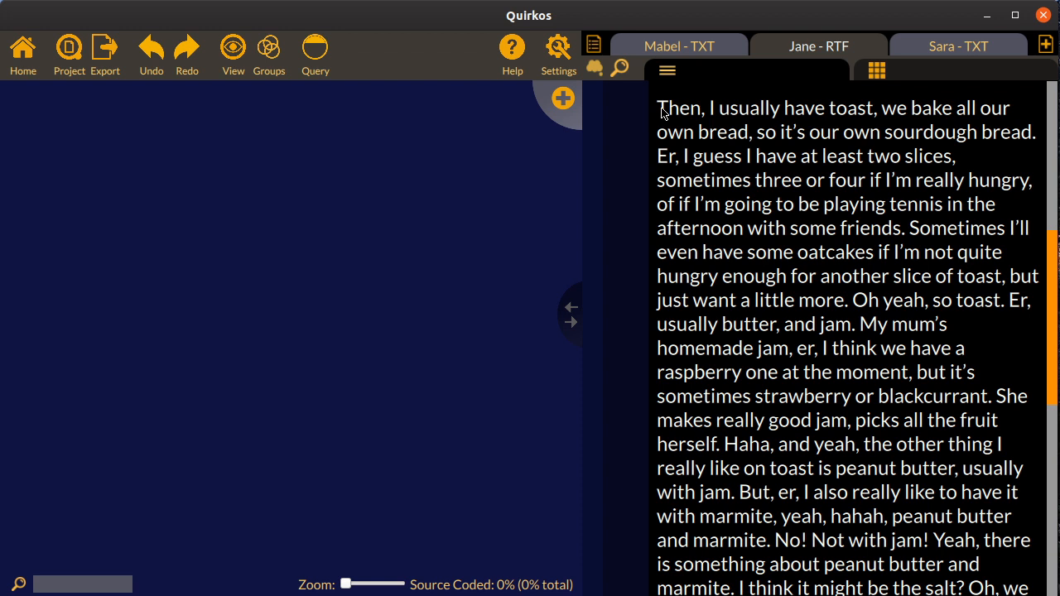
drag(662, 113, 770, 187)
click(769, 186)
Create a quirk titled "Toast" with the description "Heated bread" and a dark brown colour
click(565, 99)
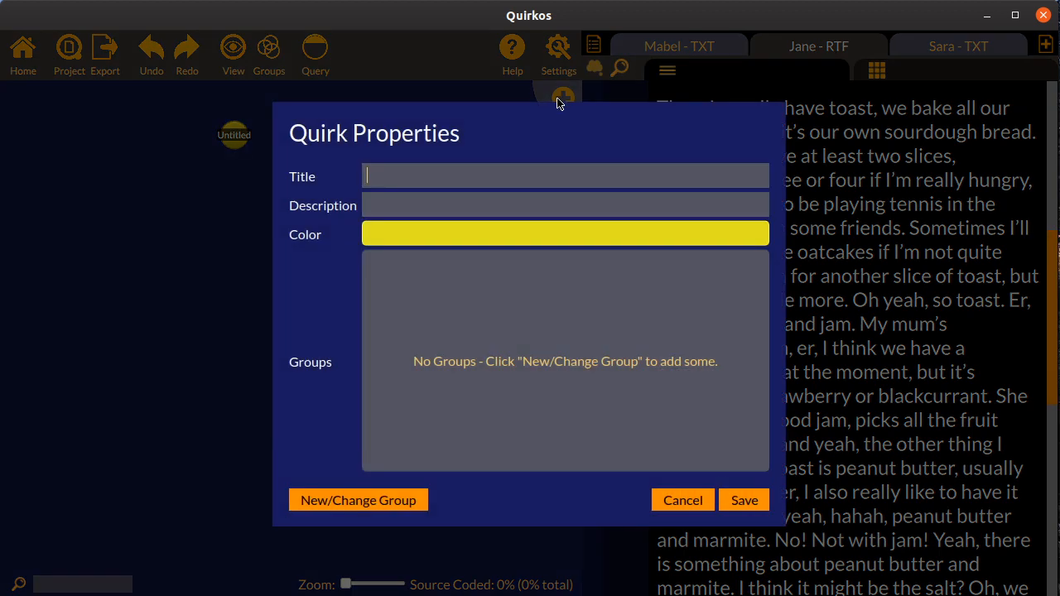
text(To)
text(He)
text(ated bread)
click(508, 238)
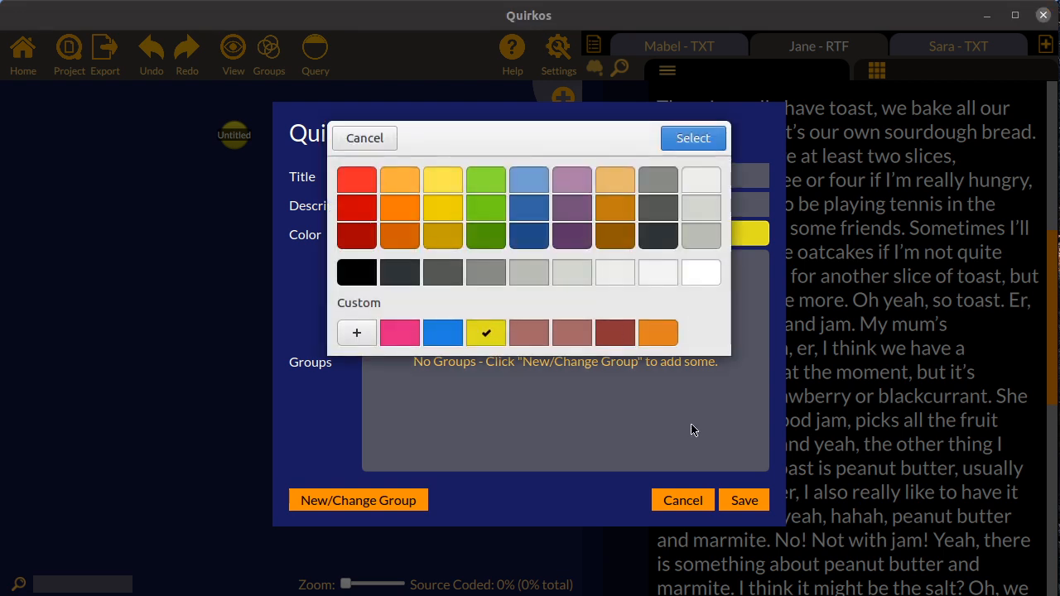
click(632, 232)
click(693, 139)
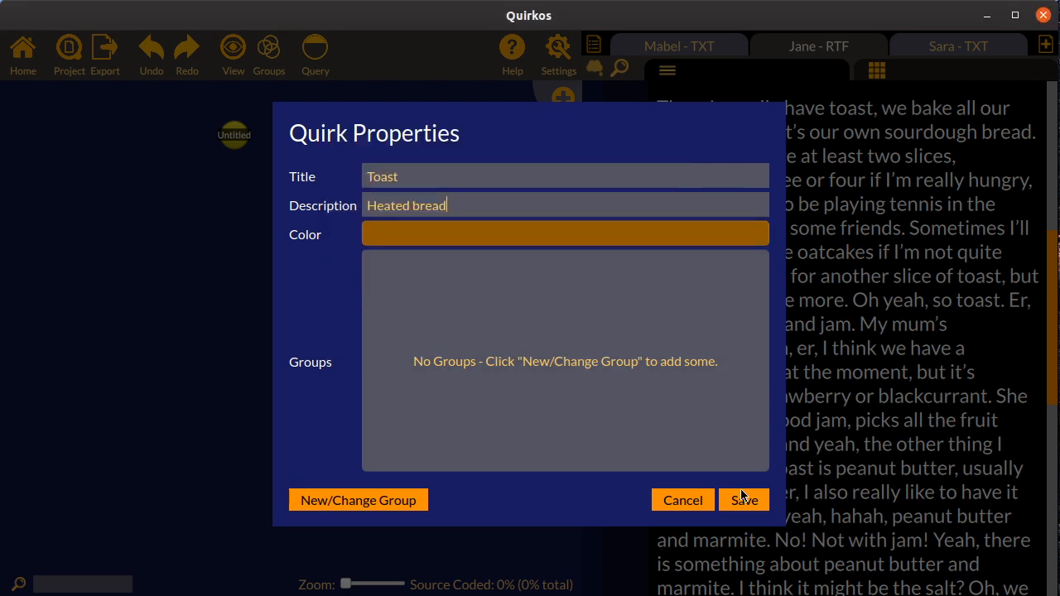
click(743, 500)
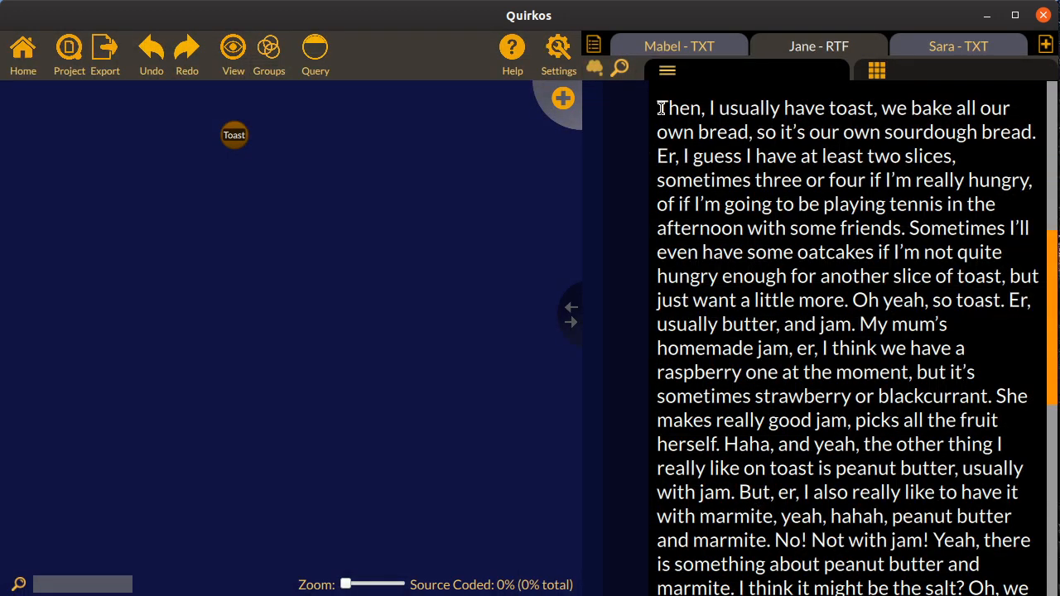
Code the passage from "Then, I usually have toast" through "if I'm really hungry," to the Toast quirk
drag(660, 109, 1054, 189)
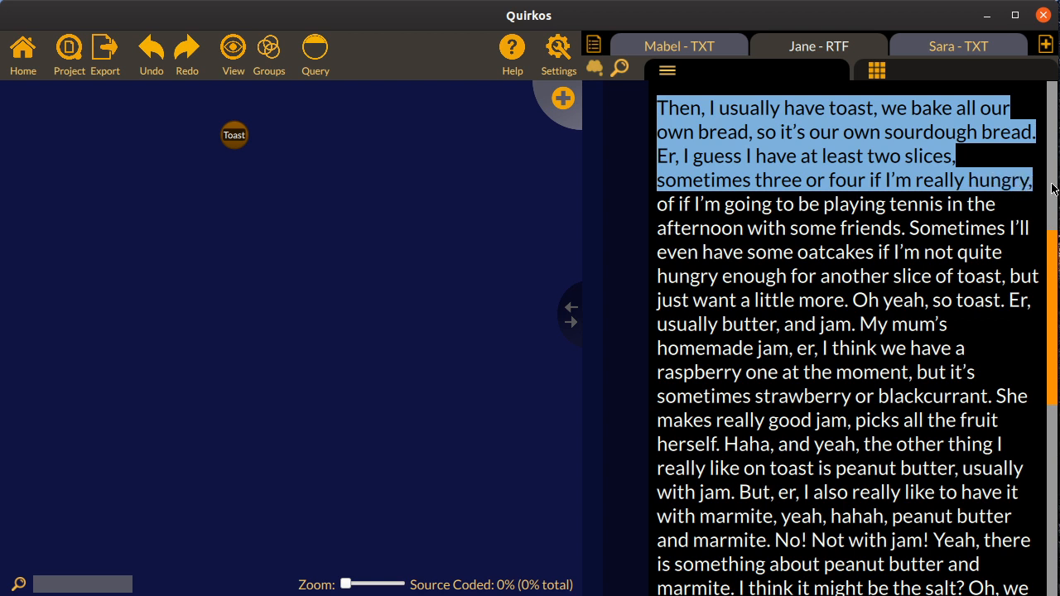
drag(925, 124, 224, 138)
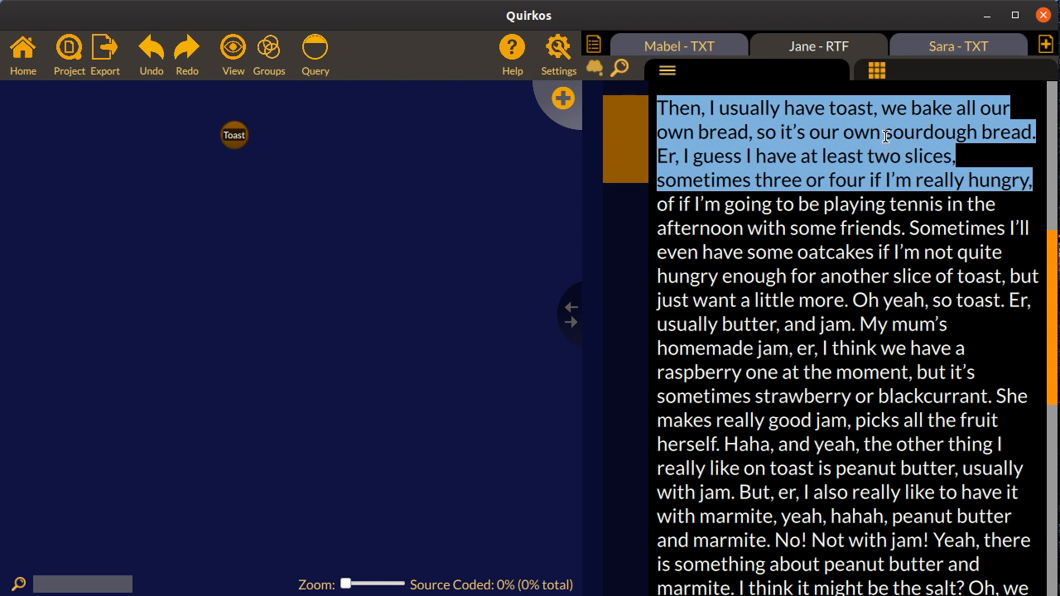
drag(886, 148, 809, 161)
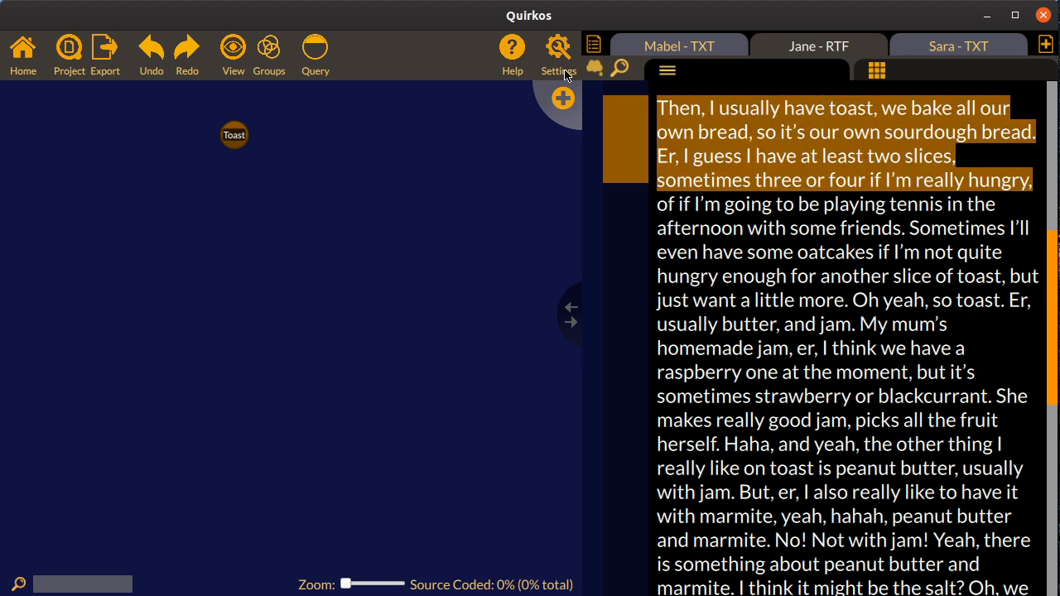
Create a second quirk titled "Hungry", keeping its default green colour
click(564, 94)
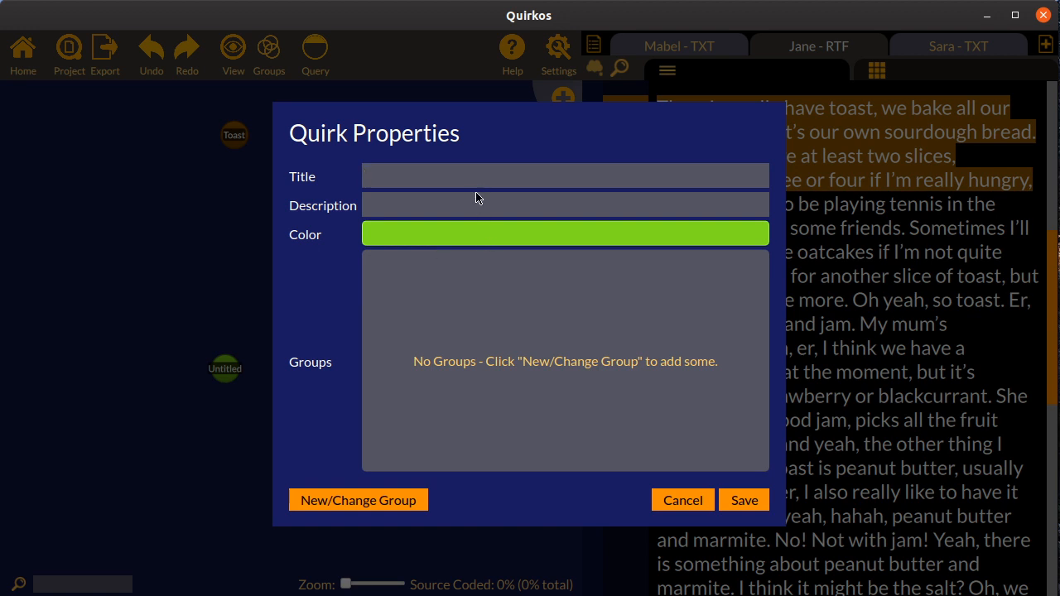
text(Hungry)
click(742, 507)
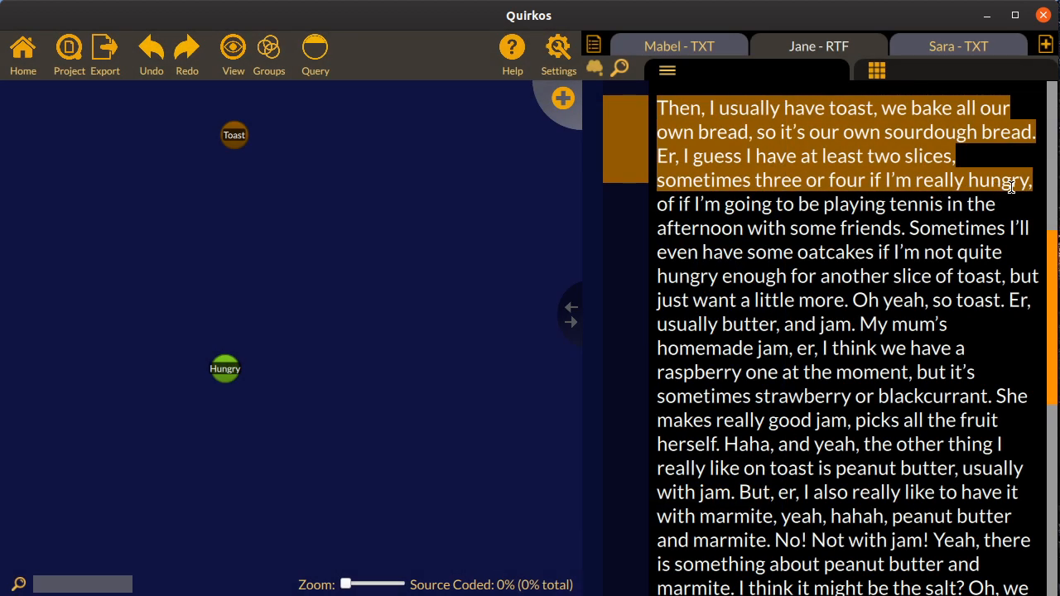
Code the passage "Er, I guess I have at least two slices" through "really hungry," to Hungry, and remove that highlight again
drag(1033, 187, 655, 164)
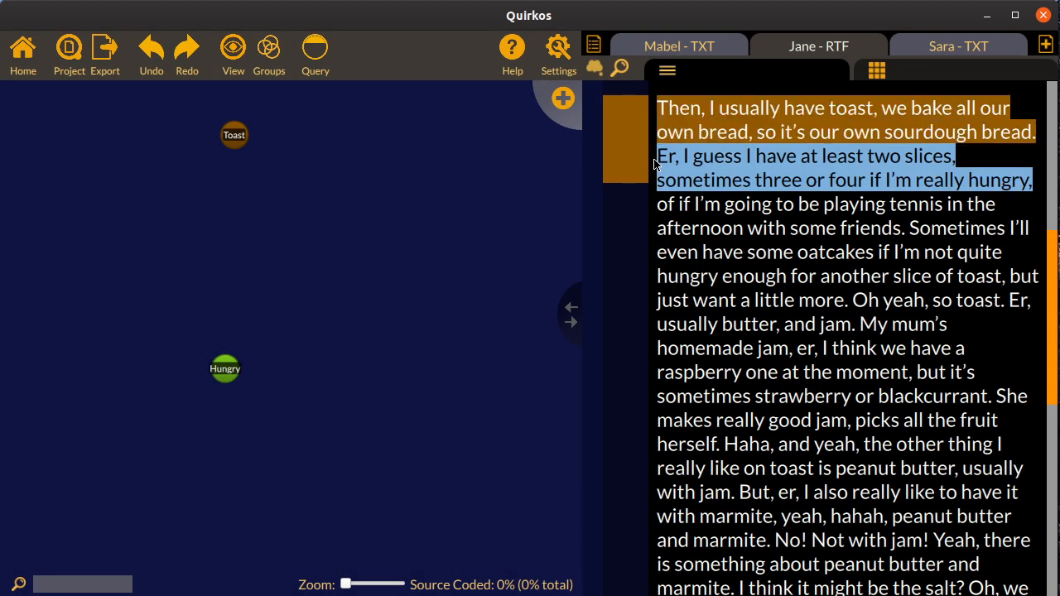
drag(881, 166, 221, 374)
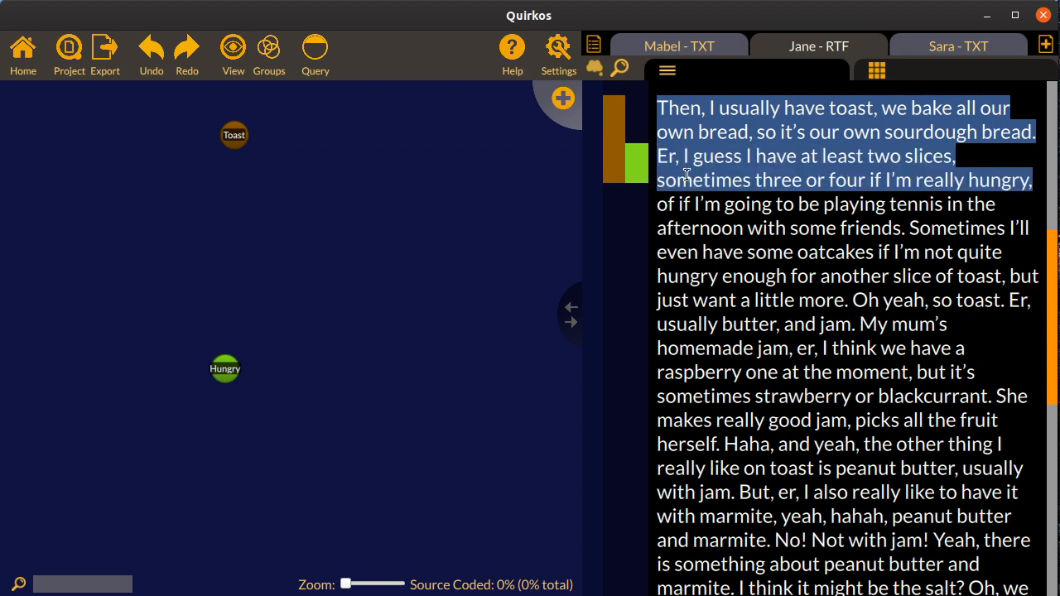
mouse_move(642, 170)
right_click(642, 168)
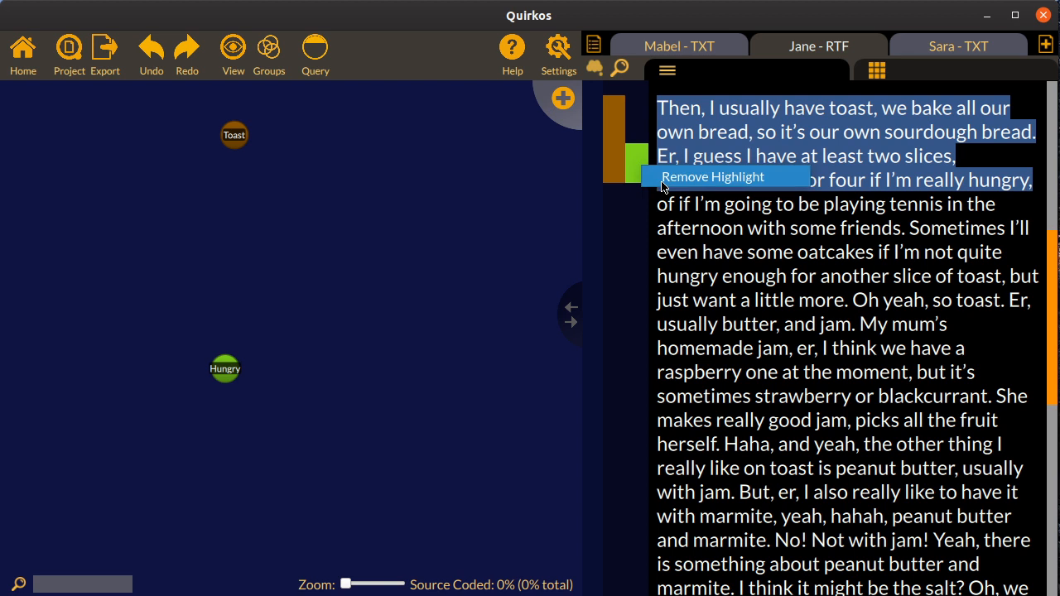
click(695, 177)
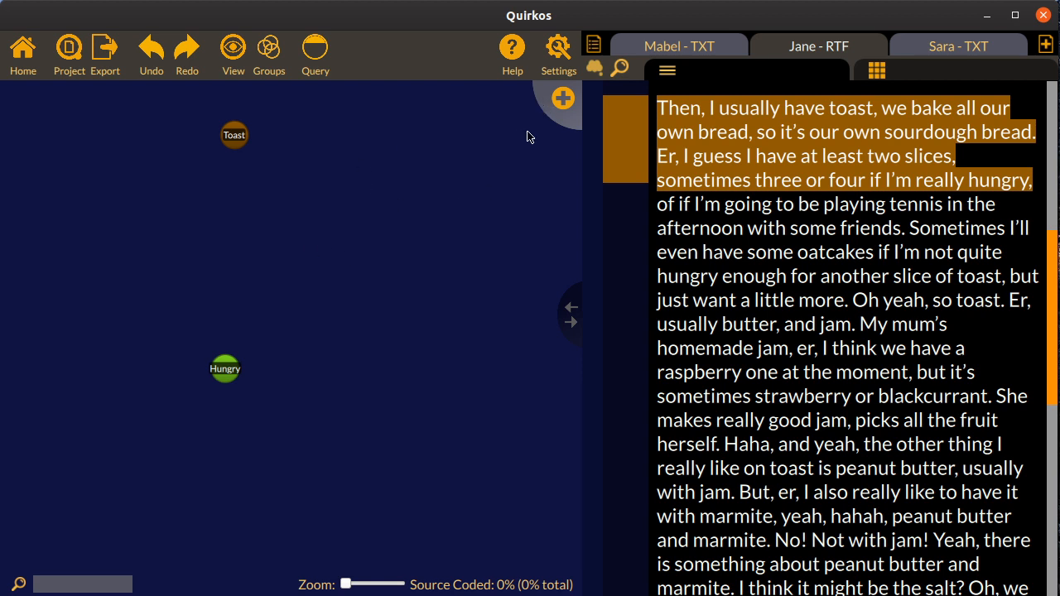
Create a quirk titled "Sourdough" with its default blue colour, and nest it under the Toast quirk
click(568, 106)
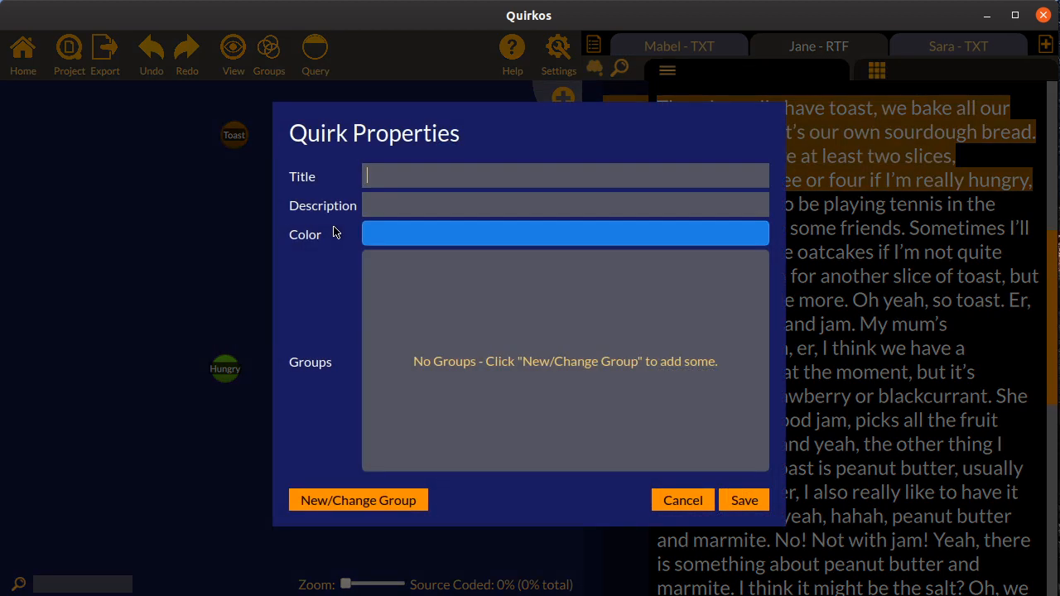
text(Sourdough)
click(744, 501)
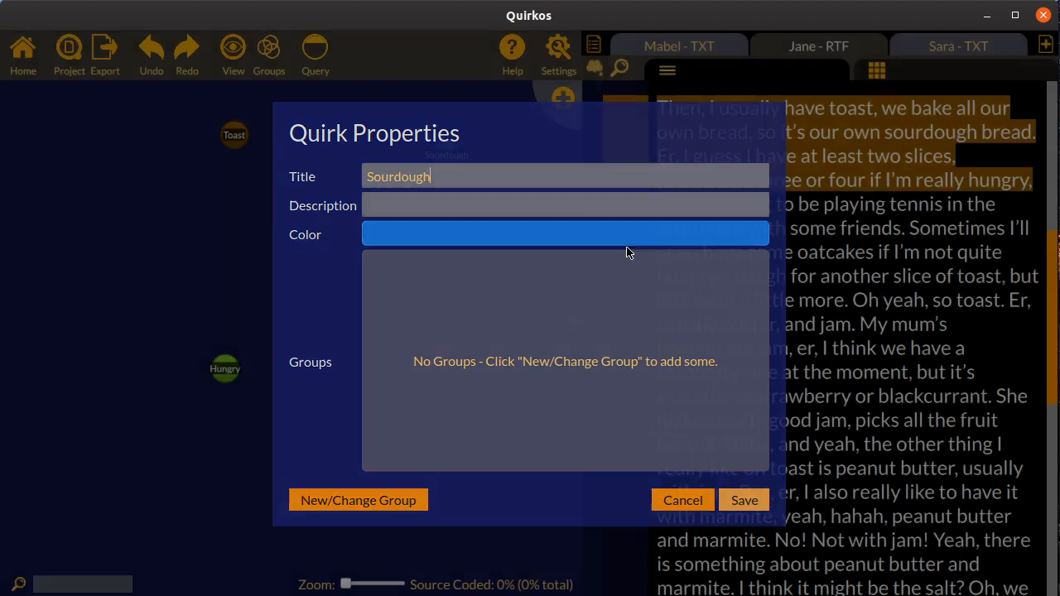
drag(447, 168, 356, 212)
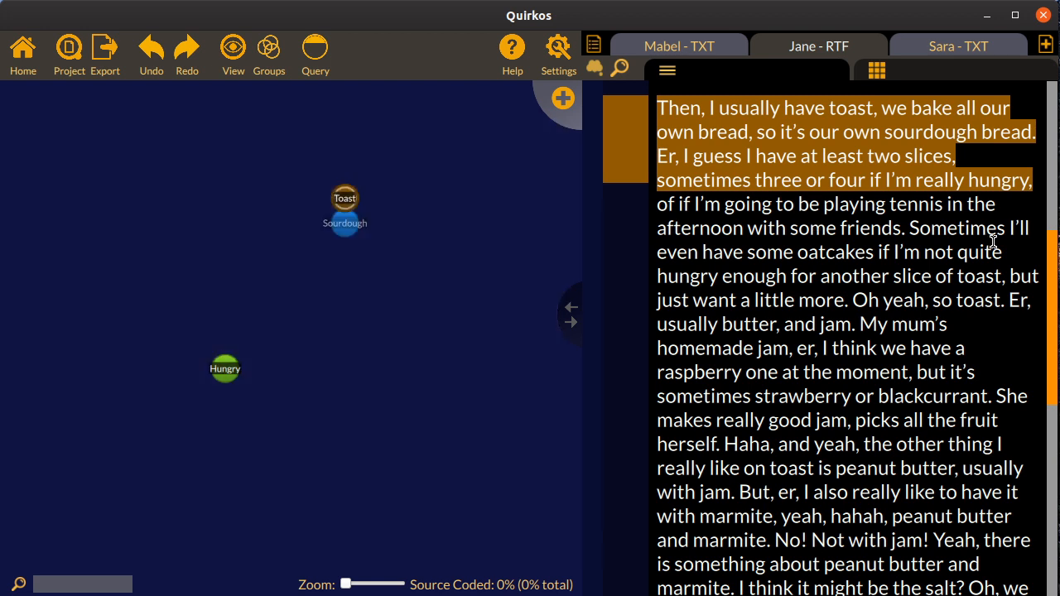
Code the passage from "Then, I usually have toast" through "our own sourdough bread." to the Sourdough quirk
drag(1035, 132, 594, 95)
drag(866, 122, 342, 252)
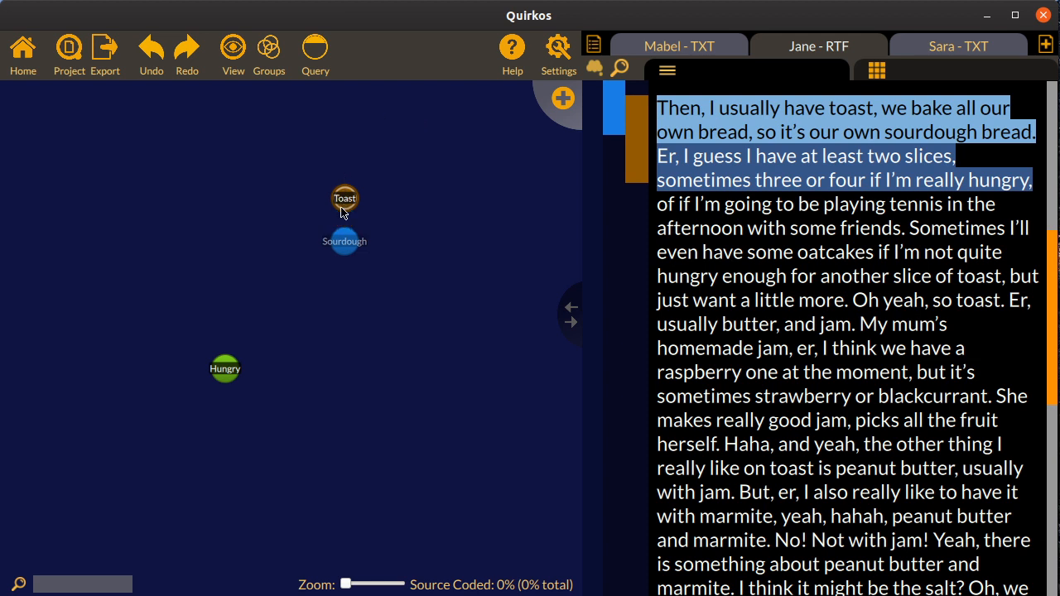
drag(344, 241, 349, 192)
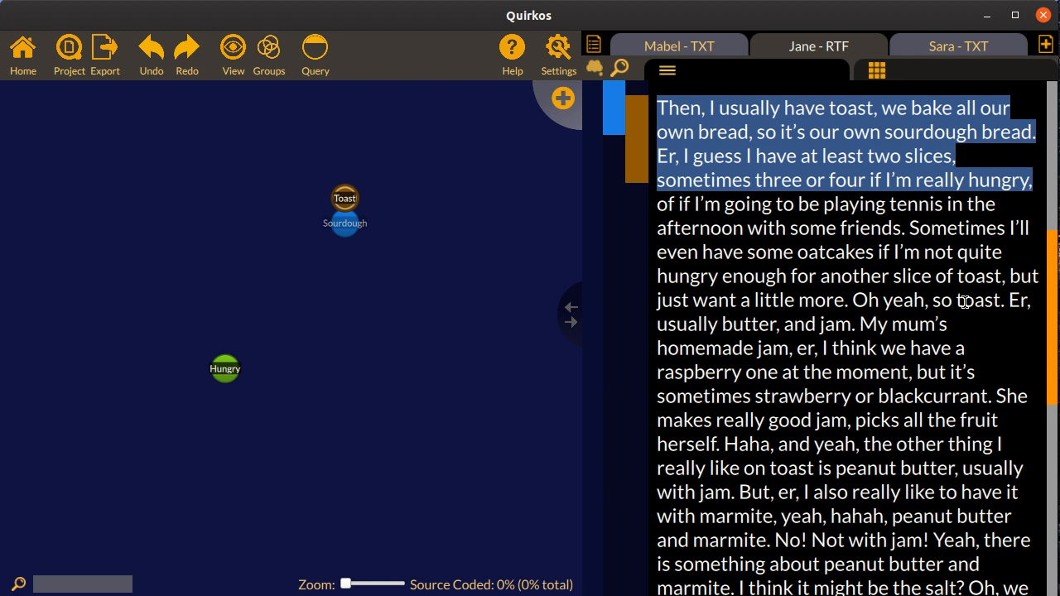
Search all sources for "toast", extend the first result's context, and code "I used to always have toast for breakfast" to Toast
drag(1048, 307, 1007, 134)
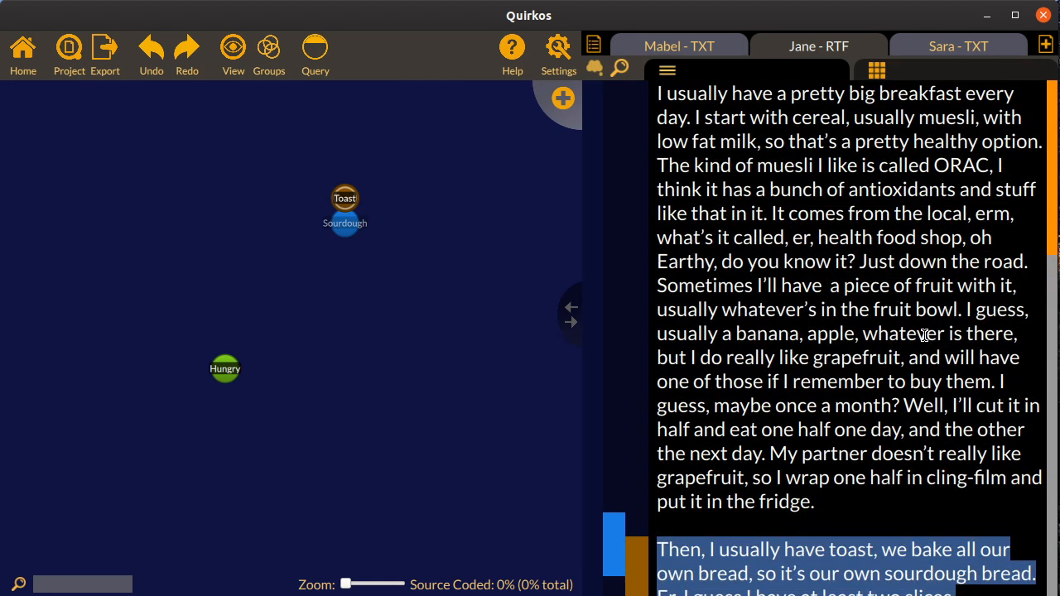
scroll(1038, 289, down, 10)
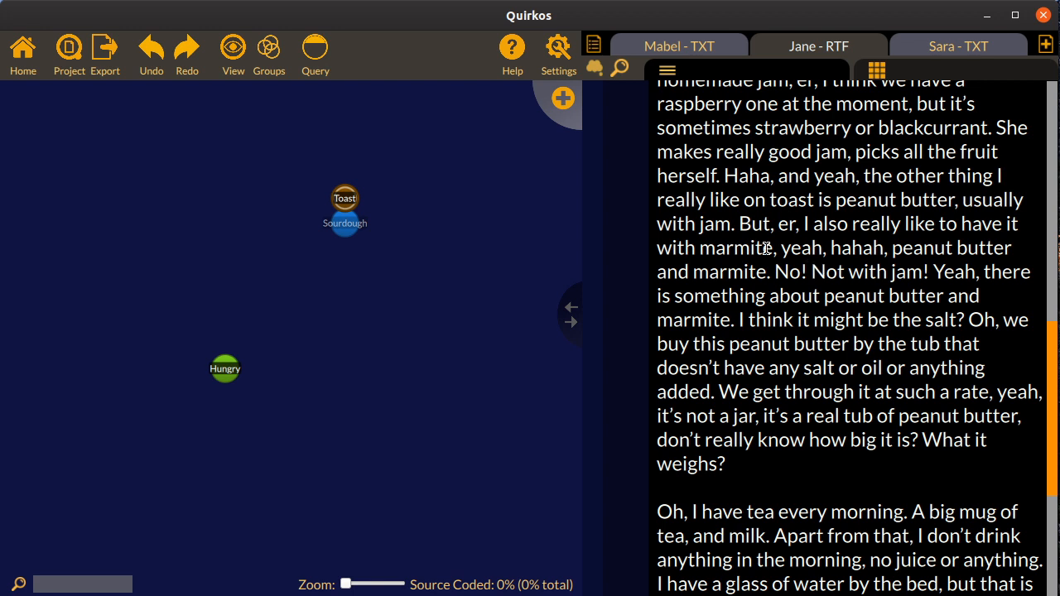
click(619, 67)
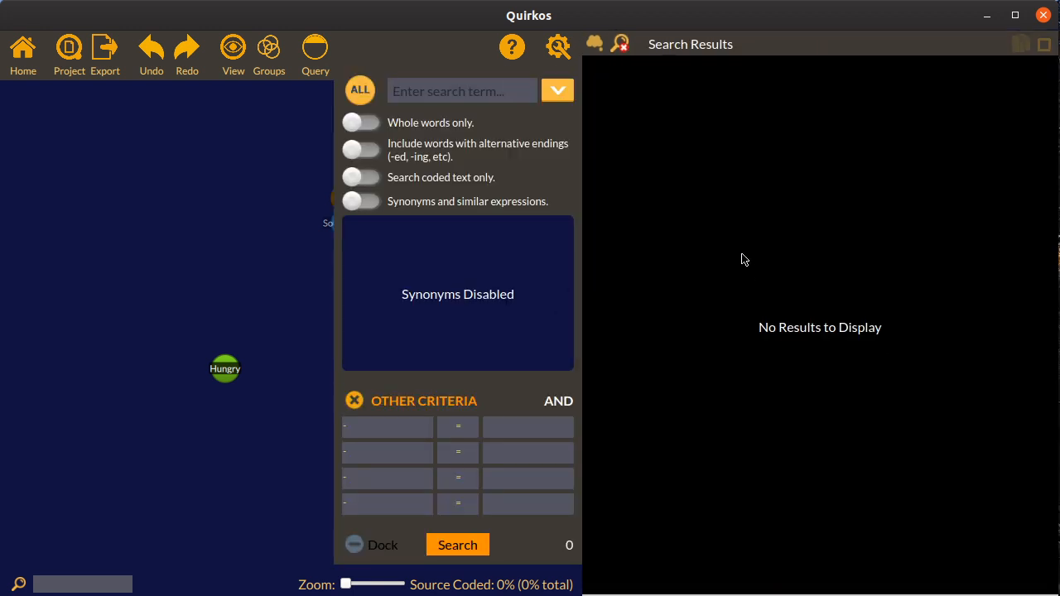
text(toast)
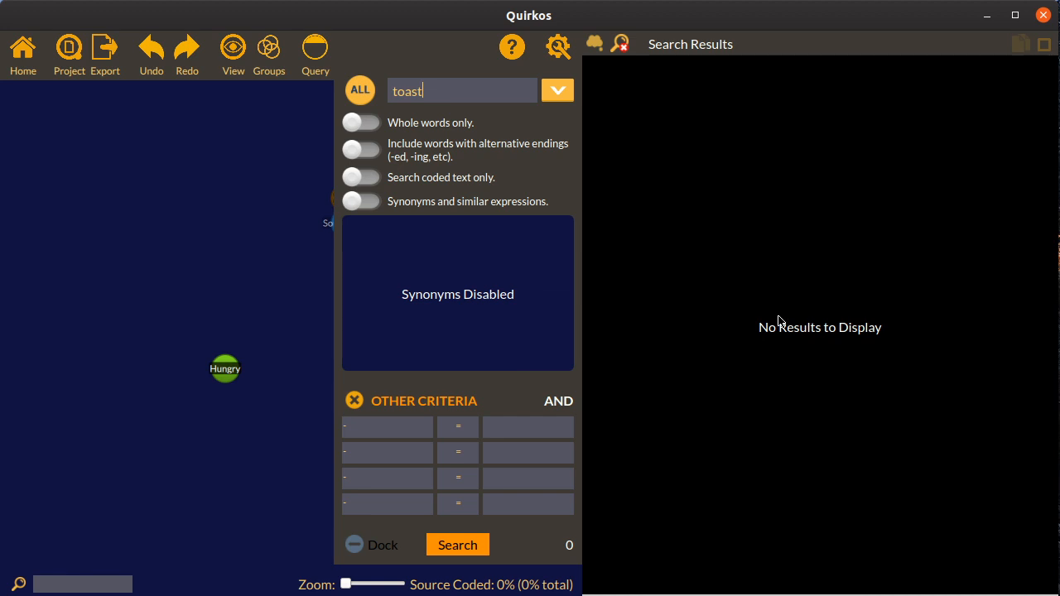
key(Return)
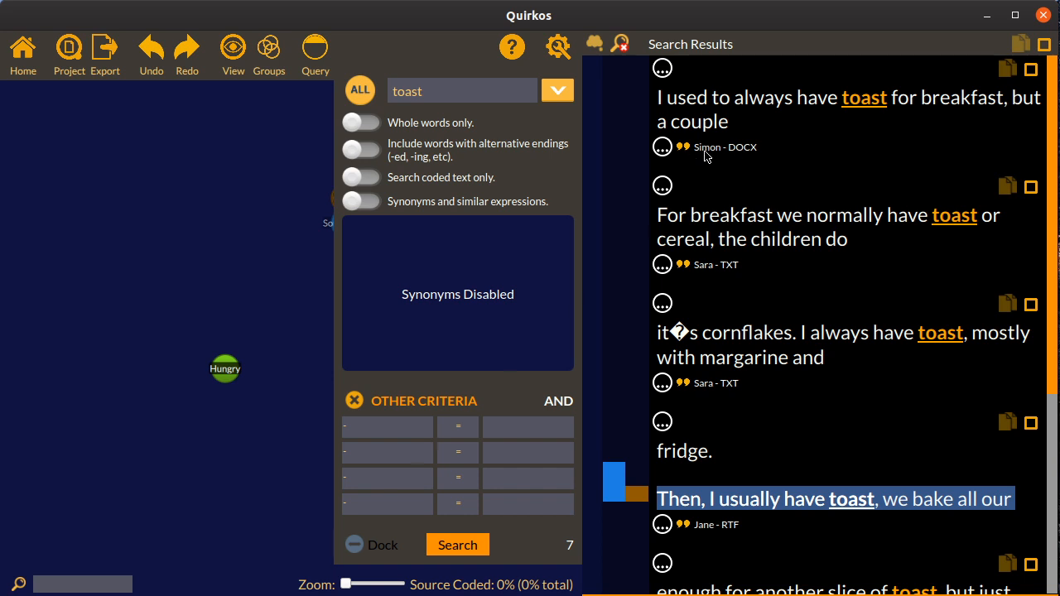
click(663, 148)
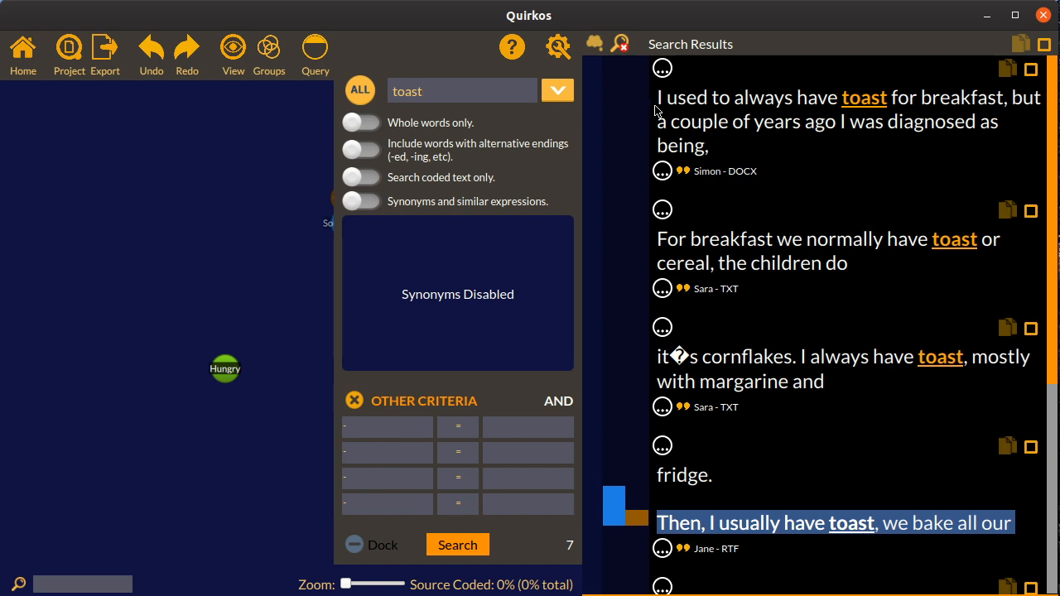
drag(657, 104, 329, 201)
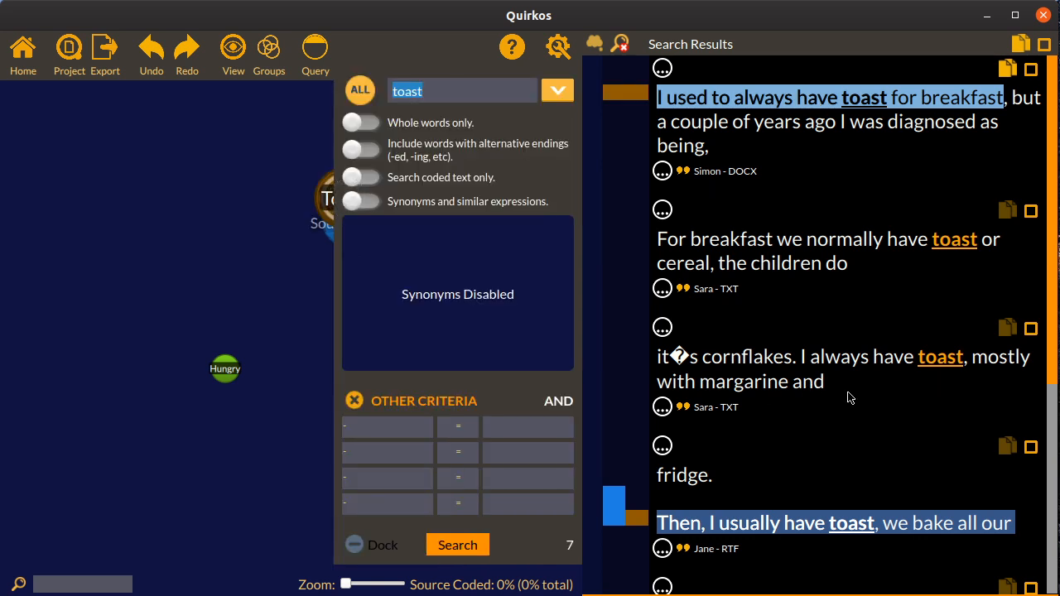
With the search options docked, move the Toast and Sourdough cluster further left on the canvas, and close the search
click(354, 545)
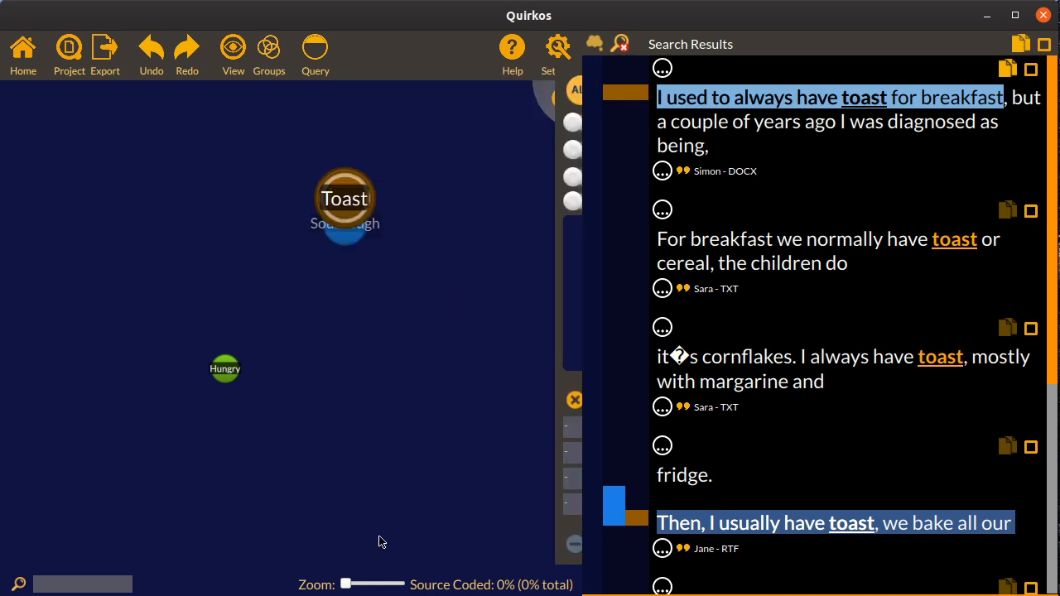
drag(356, 204, 167, 199)
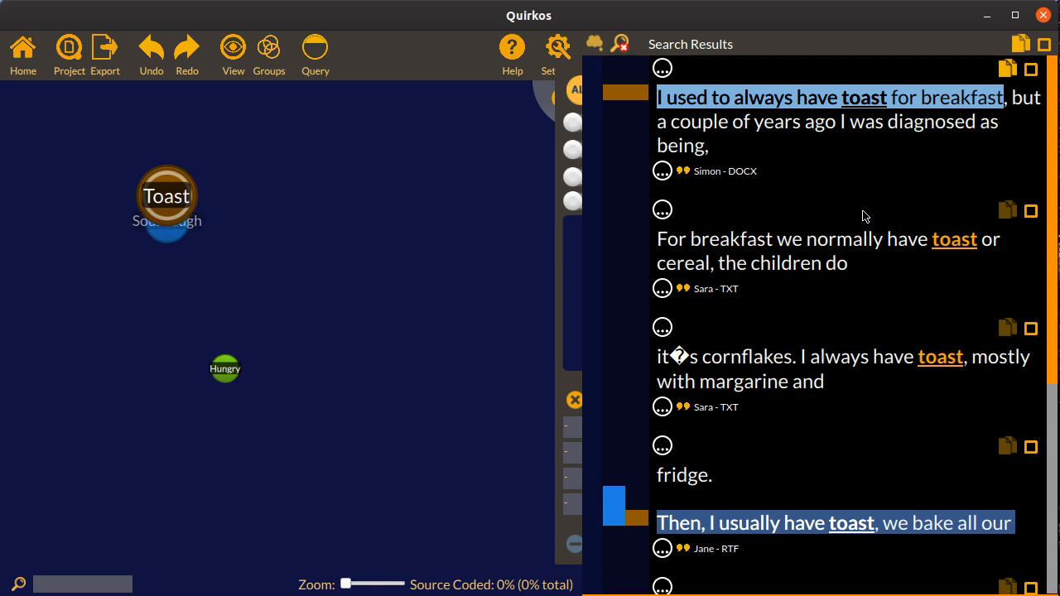
click(620, 44)
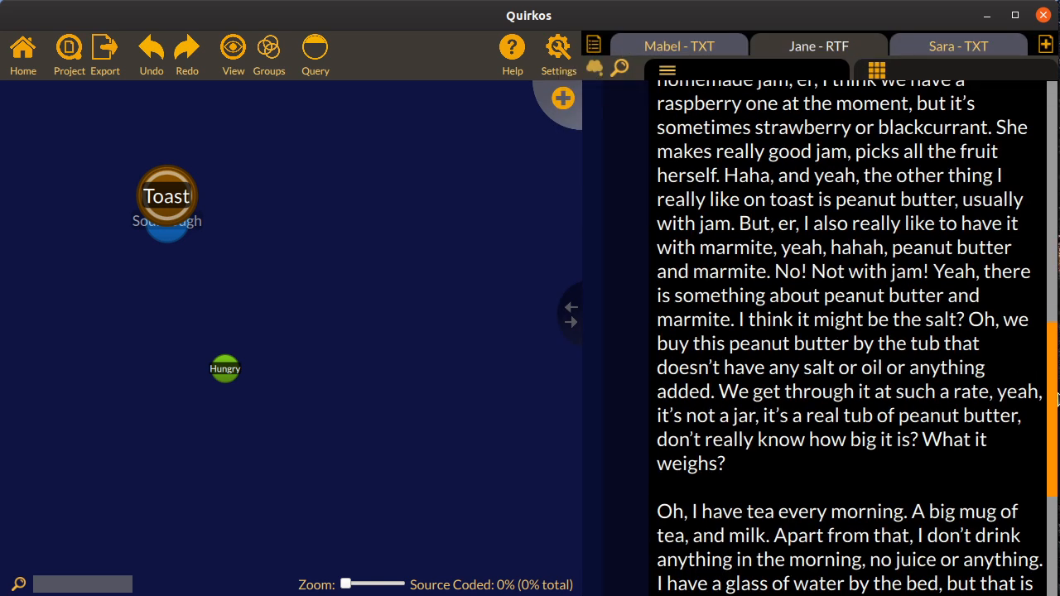
Show the memo column and attach the memo "They must have a lot of time to spare!" to the homemade sourdough bread passage
drag(1052, 401, 1041, 247)
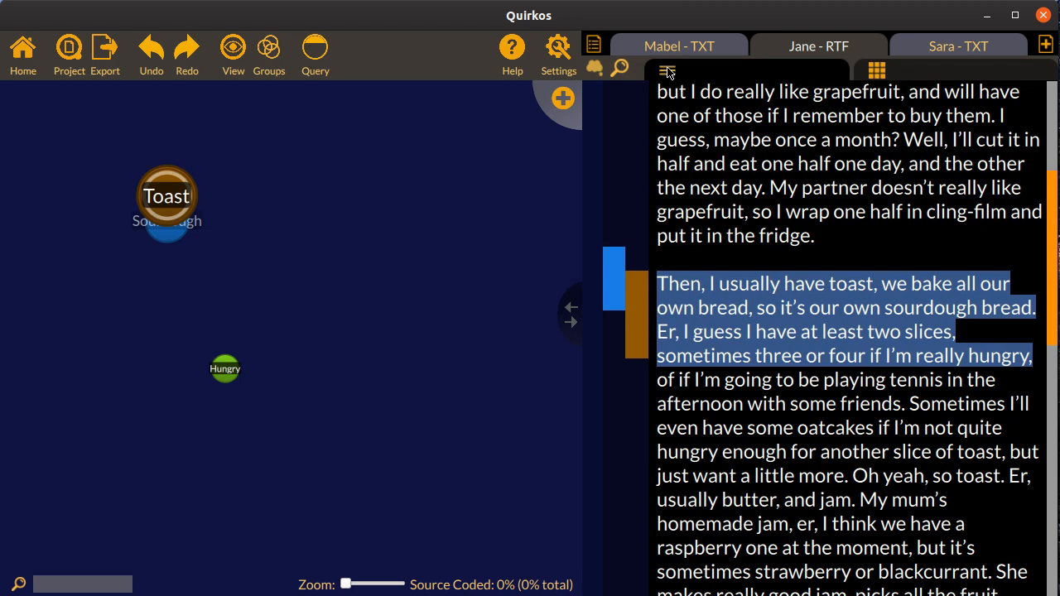
click(601, 73)
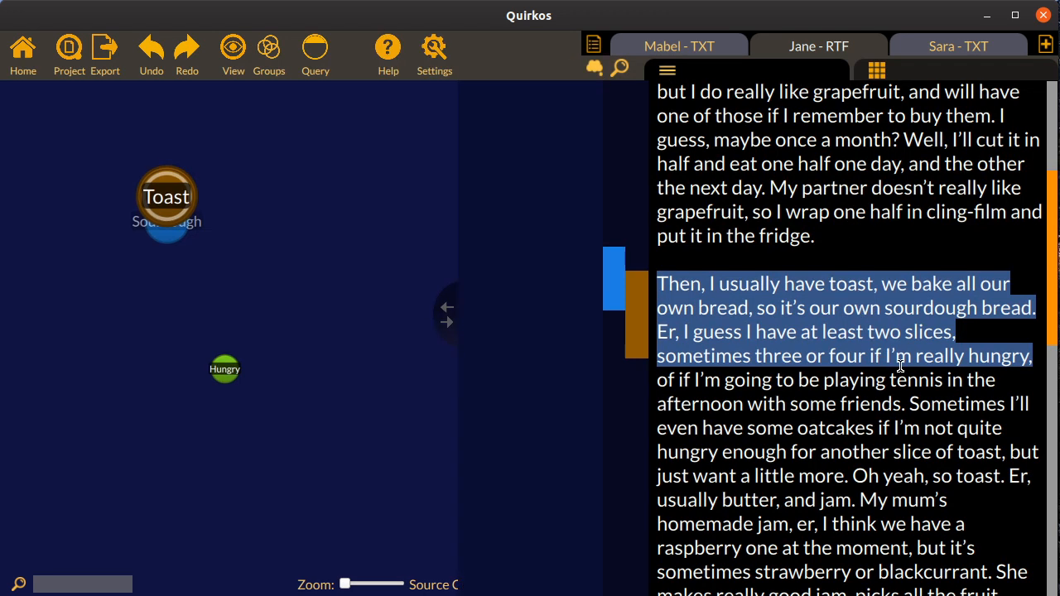
drag(1036, 311, 669, 269)
drag(881, 303, 506, 300)
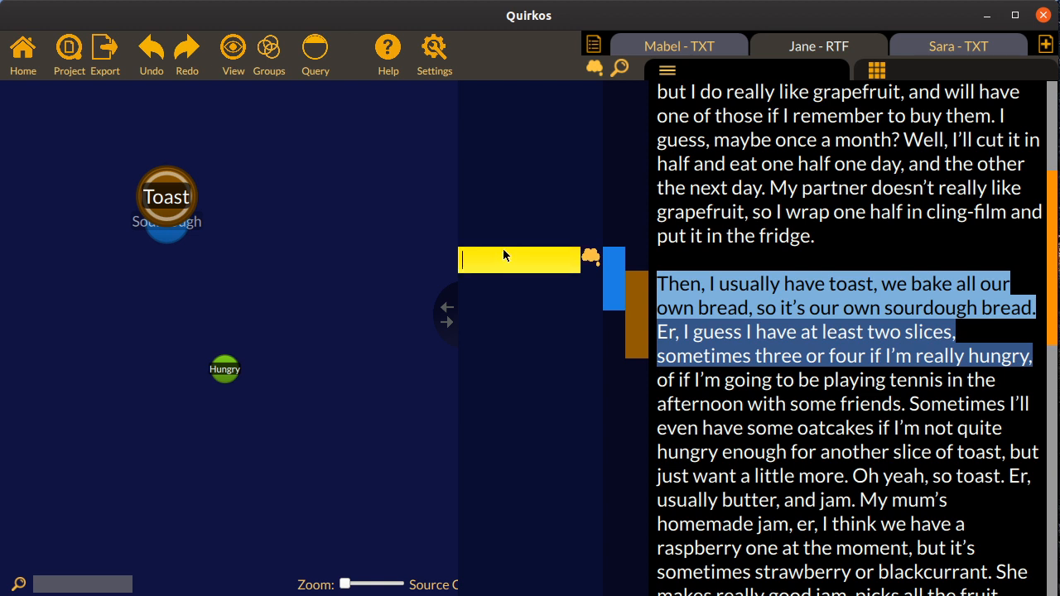
text(They t)
key(BackSpace)
text(must have a lot )
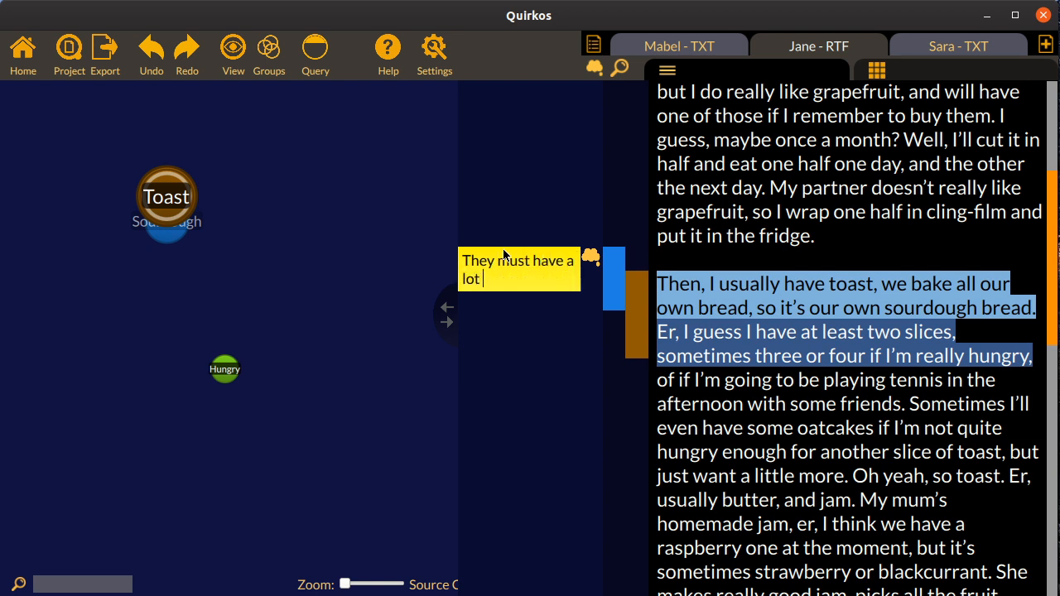
text(of time to spare!)
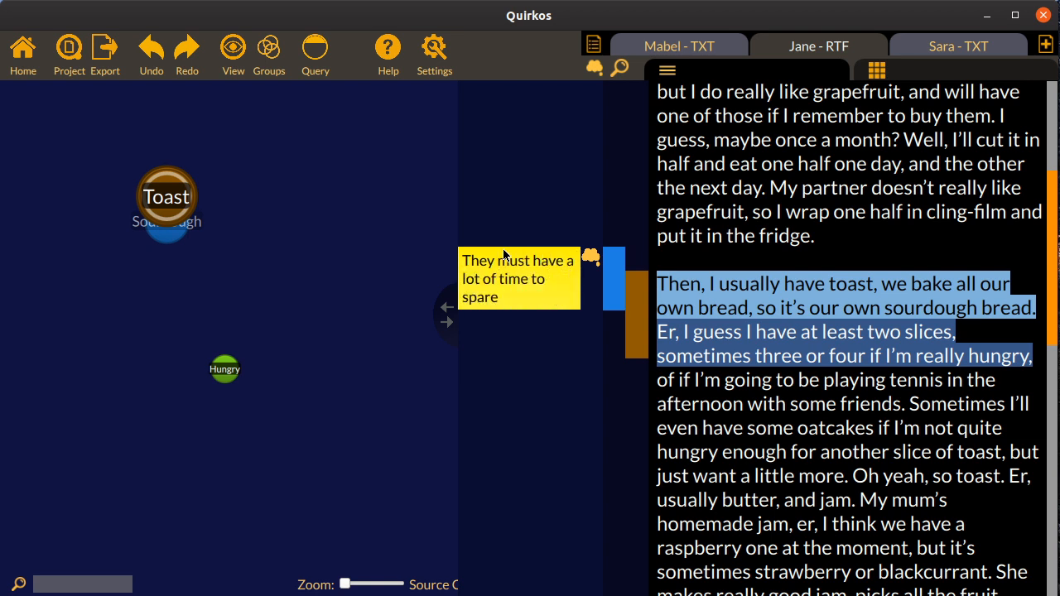
click(861, 196)
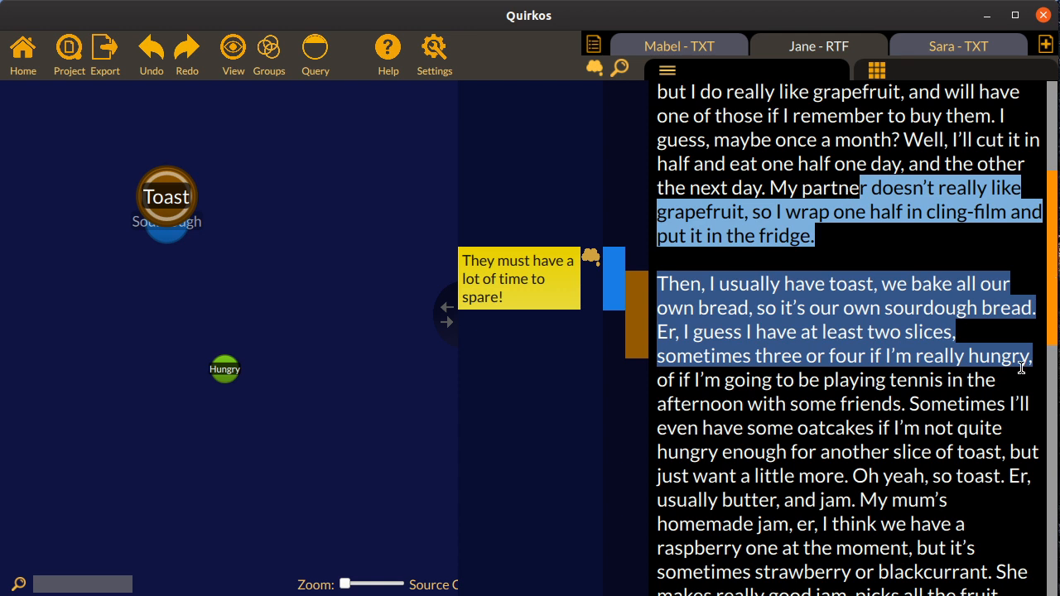
click(895, 407)
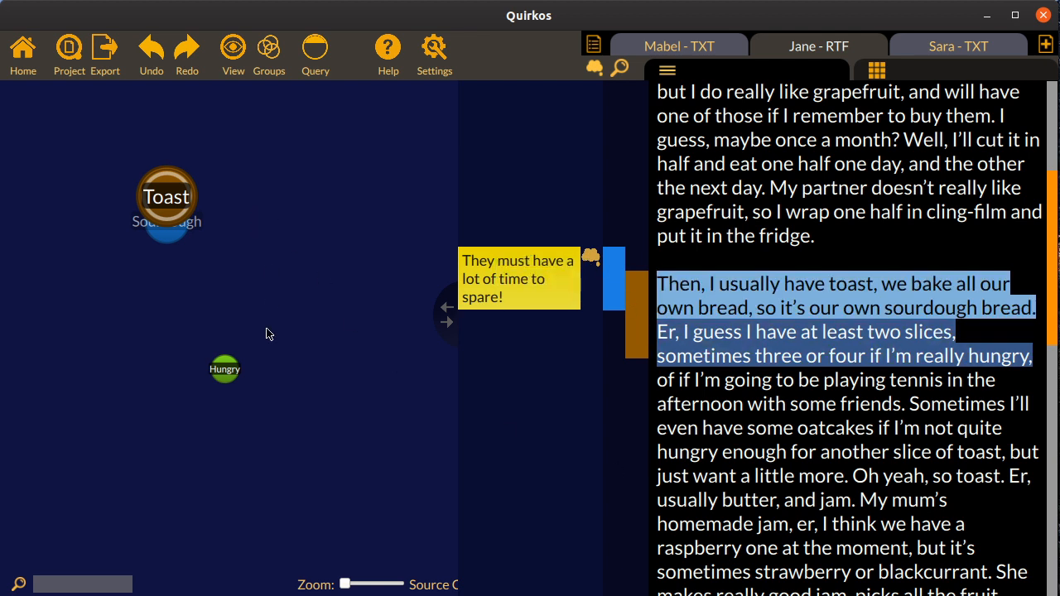
Review the quotes coded to Toast and those coded only to its Sourdough sub-quirk, and return to the main canvas
mouse_move(174, 201)
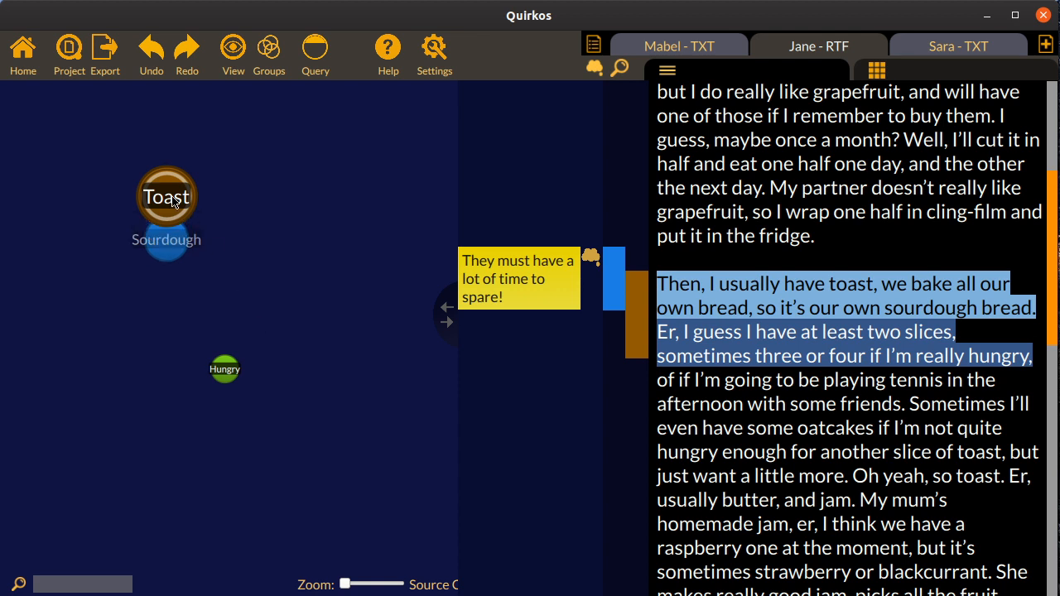
click(165, 200)
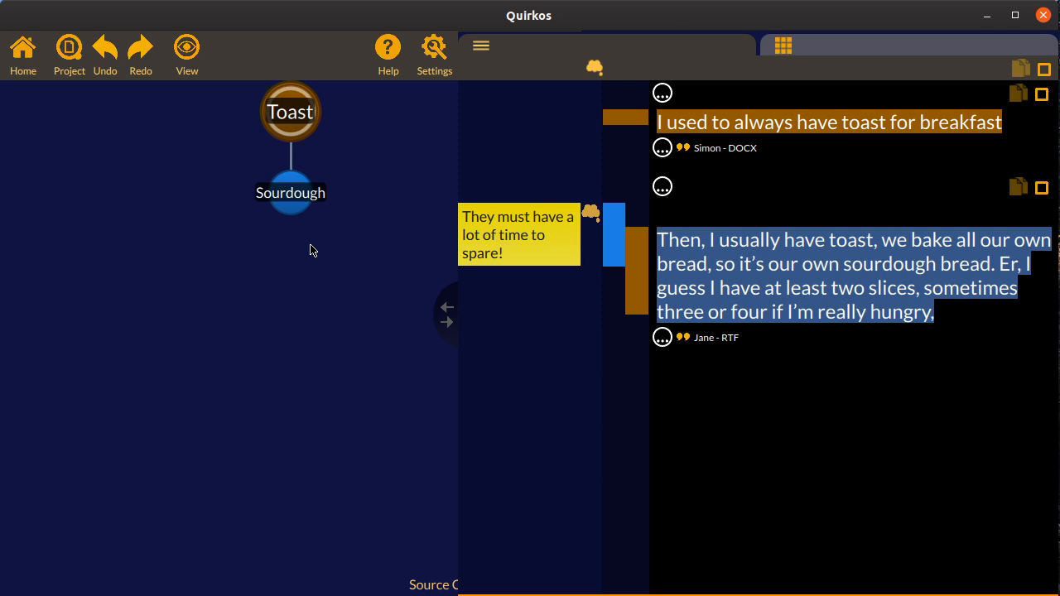
click(295, 203)
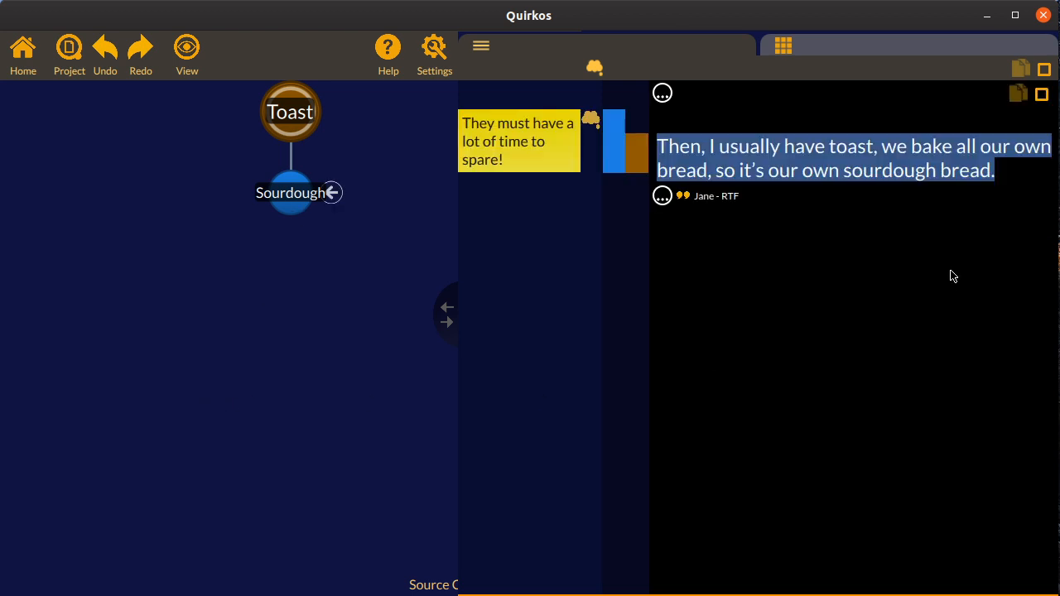
click(22, 54)
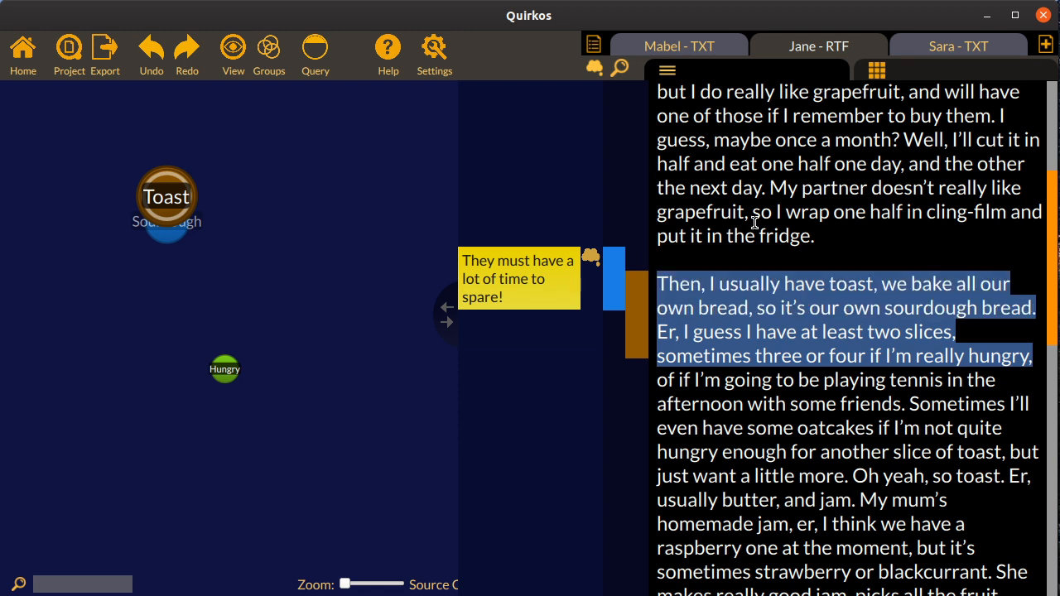
Open the recent project "coded example - breakfast.qrk" and widen the canvas relative to the source text
click(66, 52)
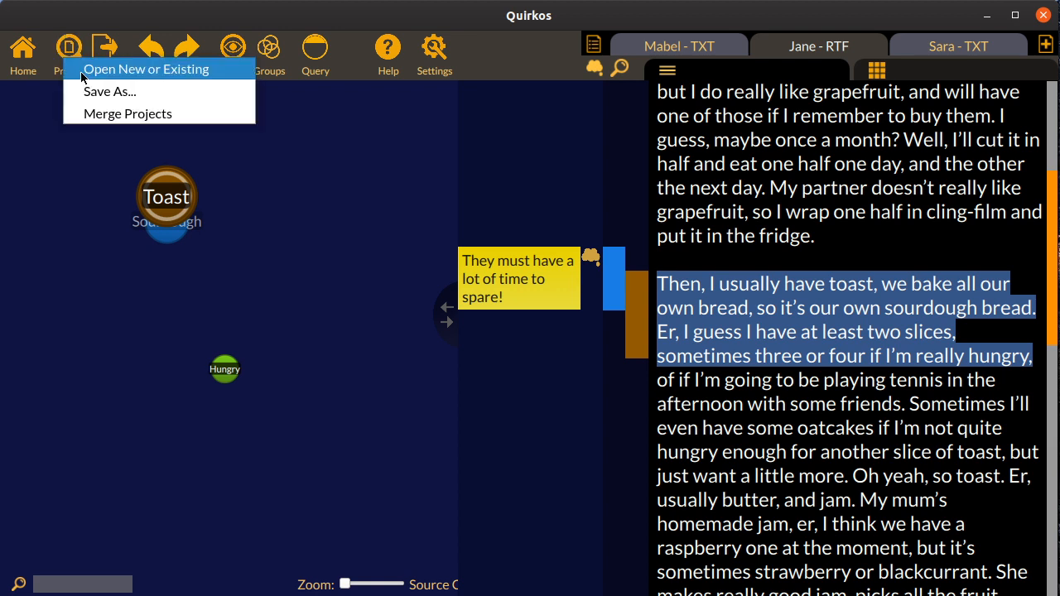
click(82, 69)
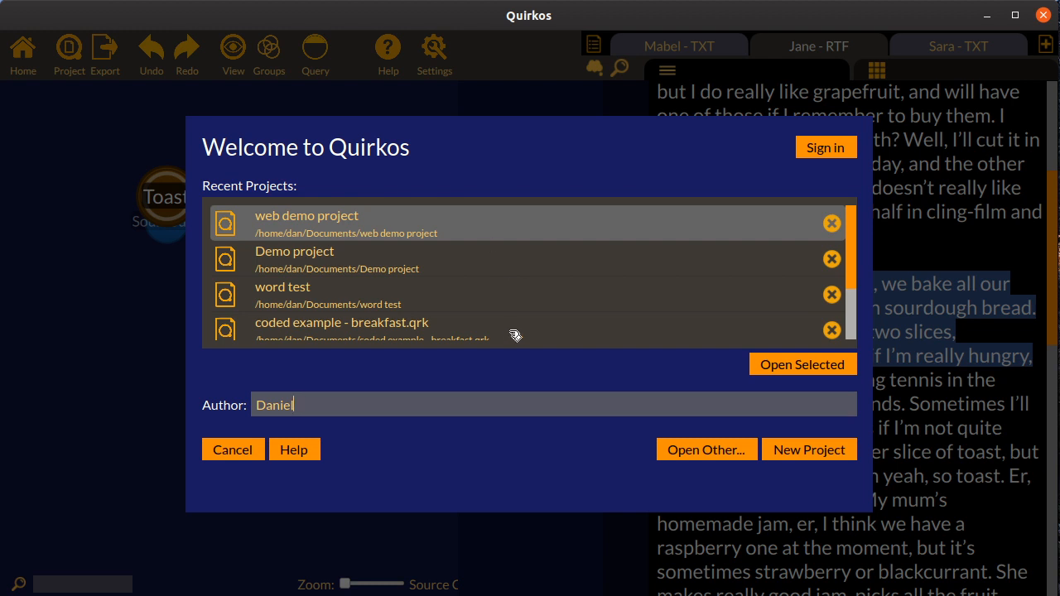
click(445, 328)
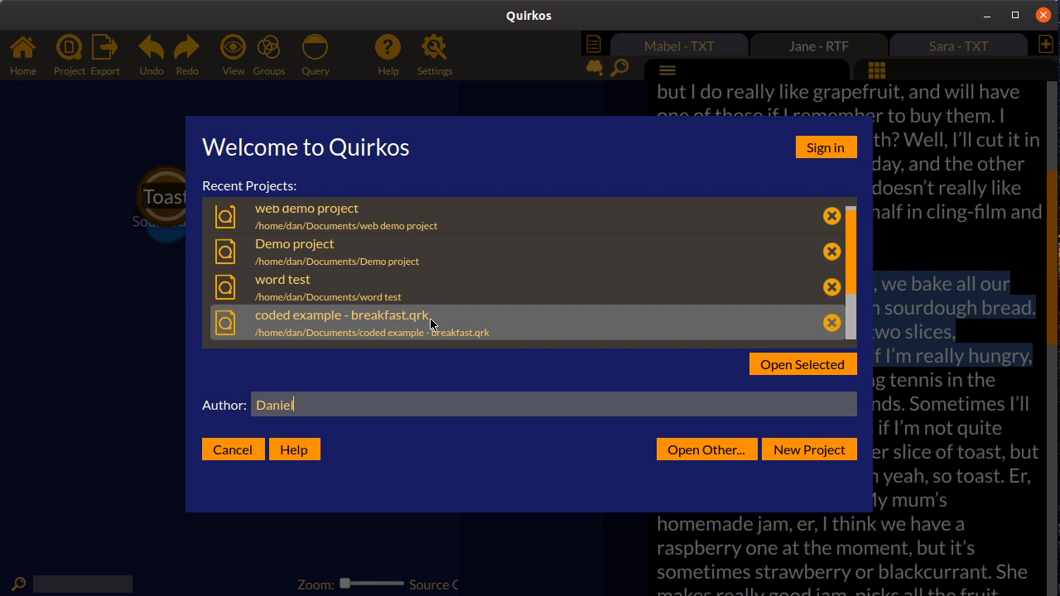
double_click(430, 318)
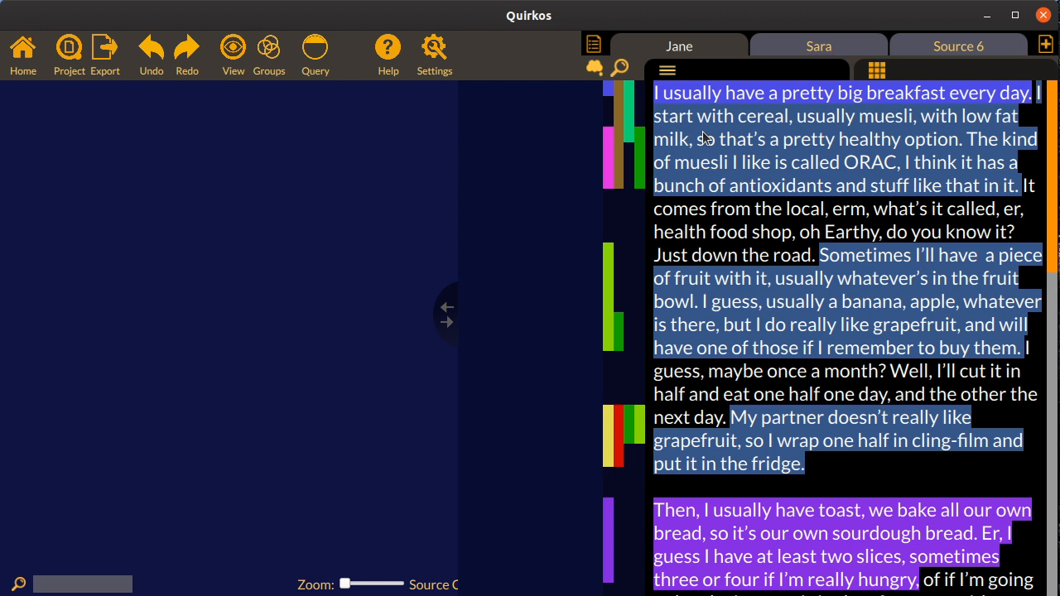
drag(446, 323, 667, 320)
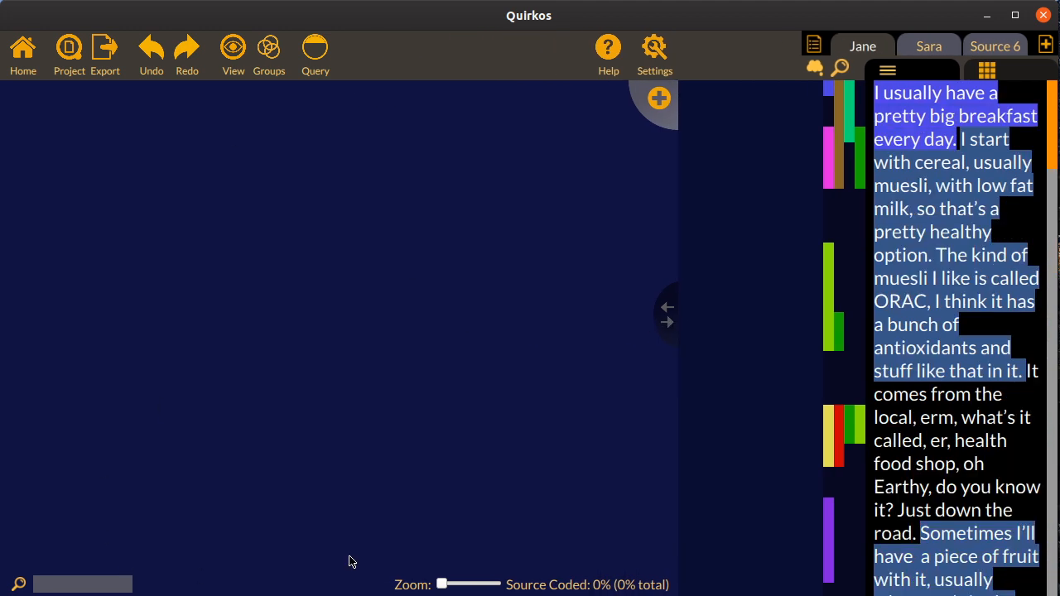
drag(873, 175, 755, 154)
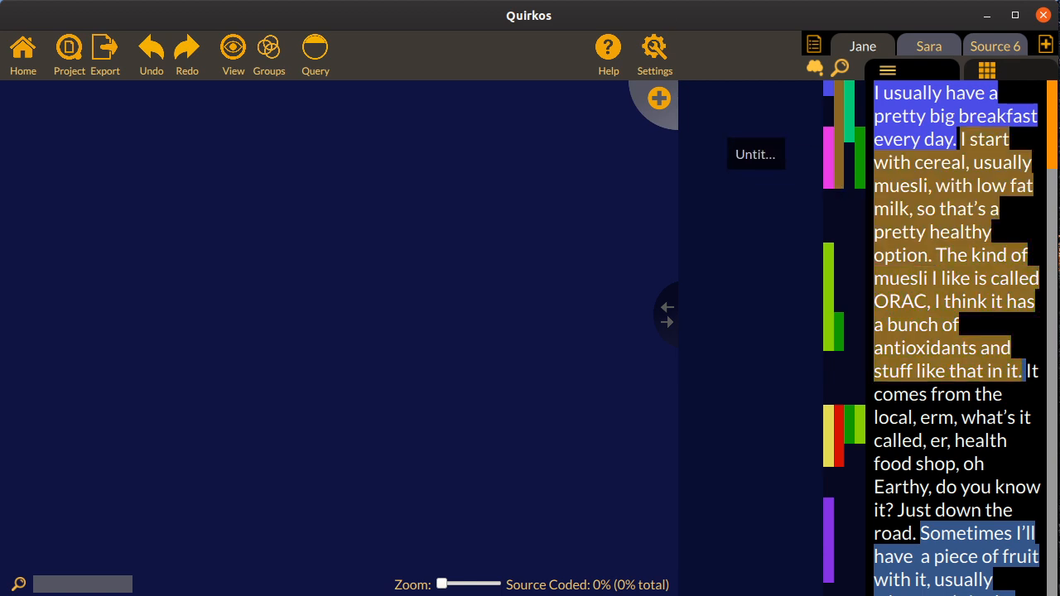
Open "coded example - breakfast.qrk" from the Example project folder on the QUIRKOS drive, and widen the source text relative to the canvas
click(71, 60)
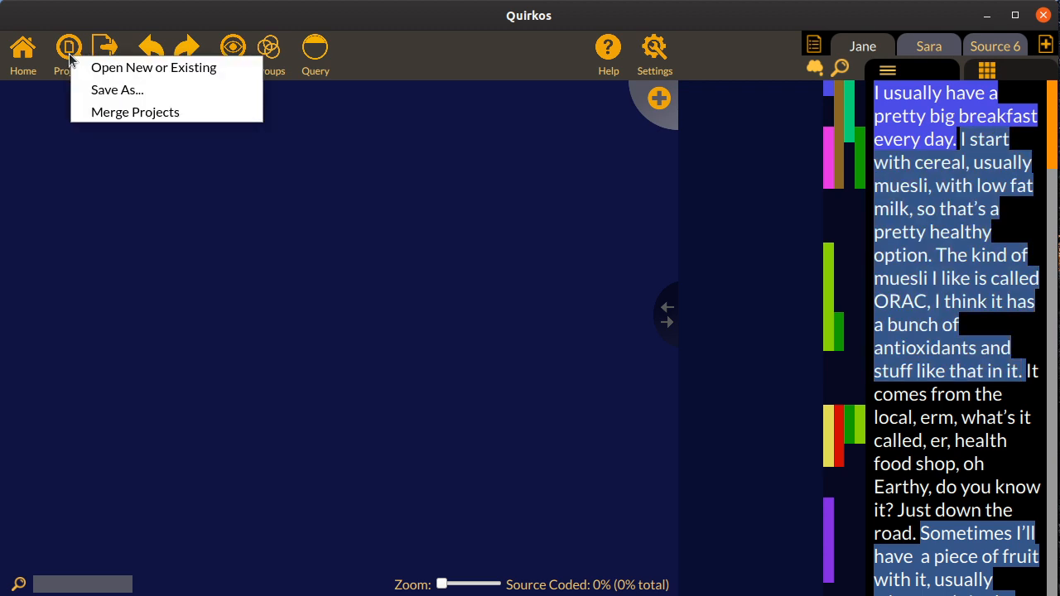
click(118, 75)
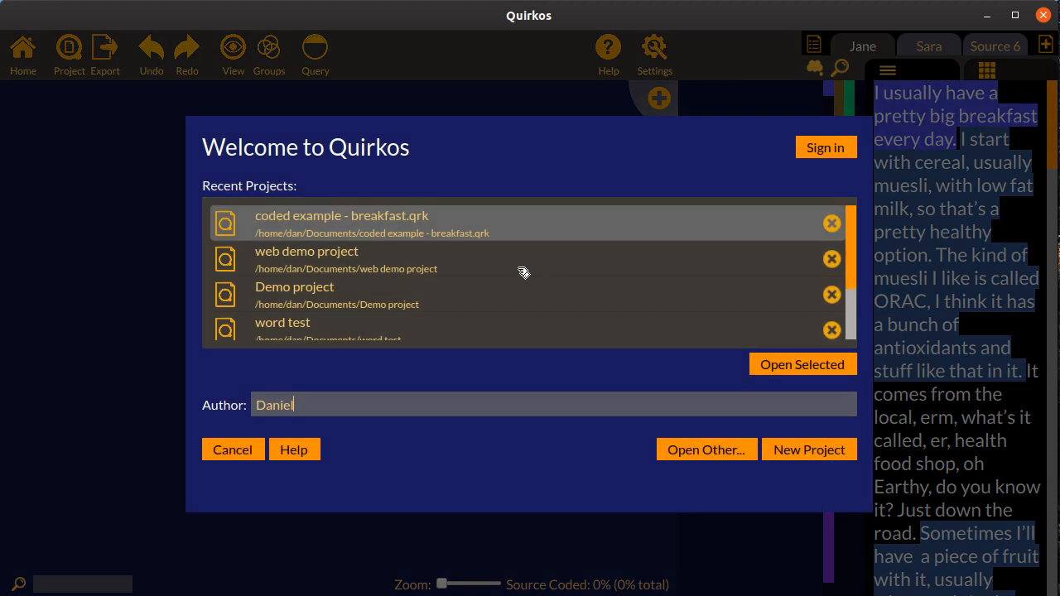
click(733, 452)
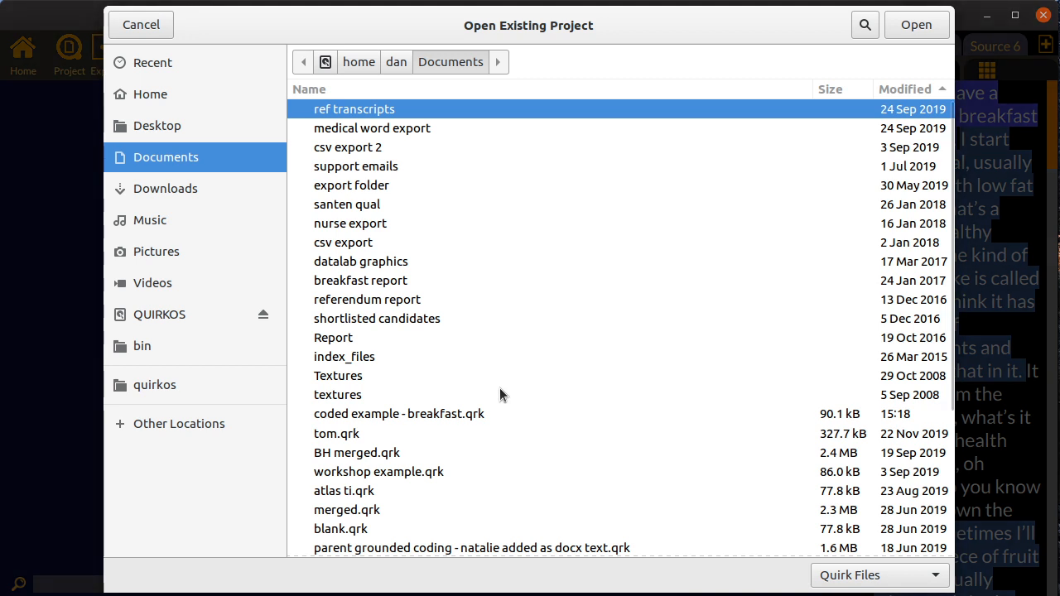
click(172, 314)
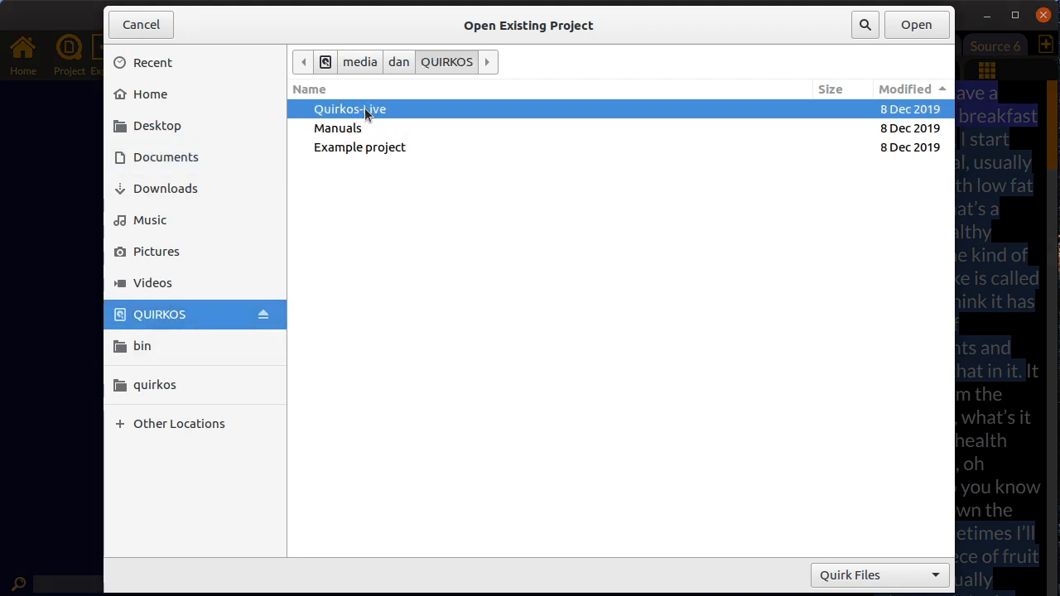
double_click(380, 147)
click(420, 130)
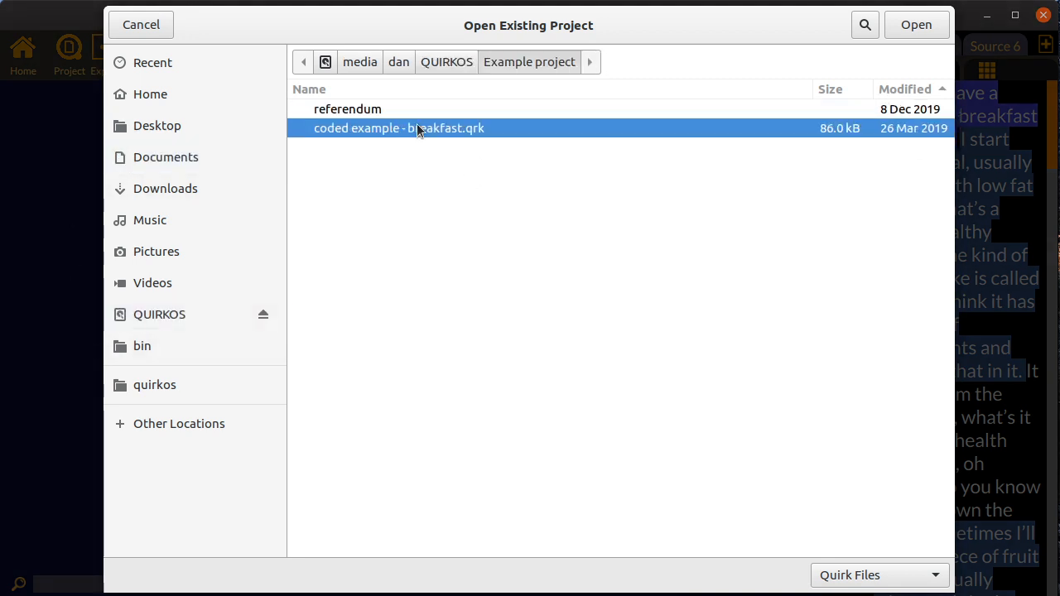
double_click(398, 129)
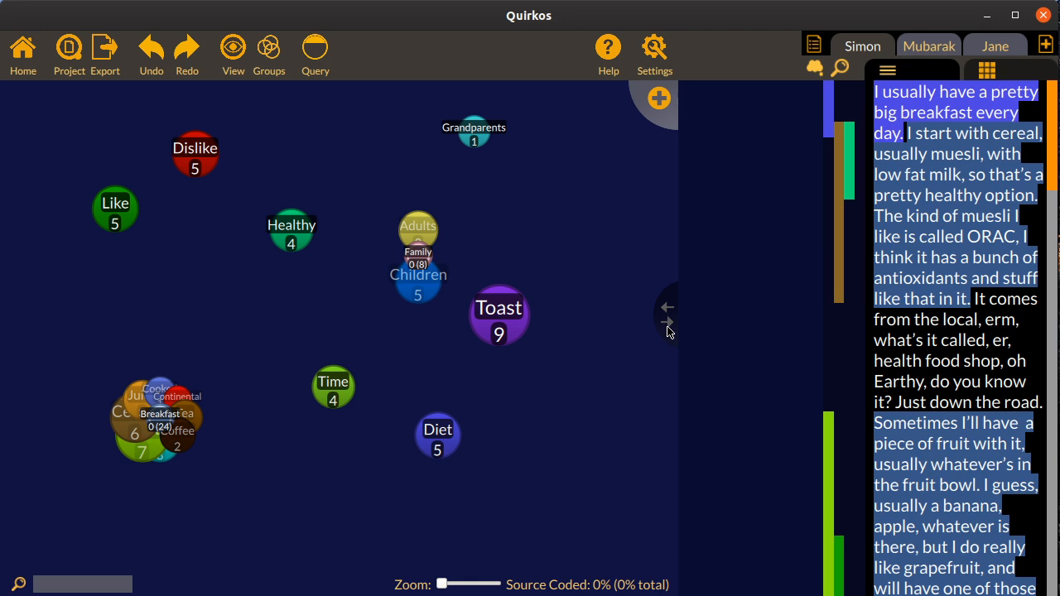
click(667, 323)
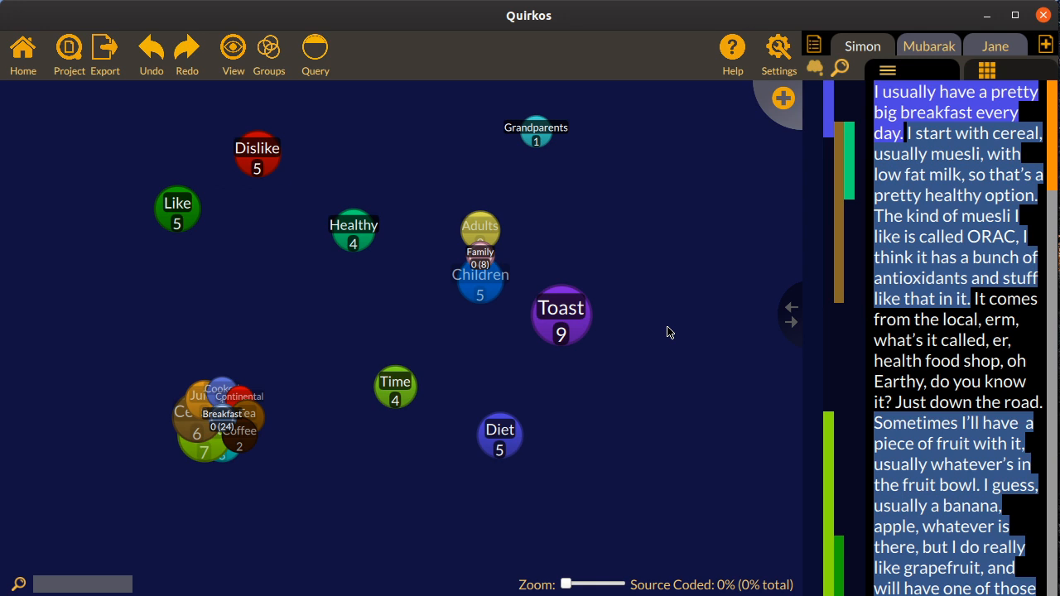
drag(787, 330, 601, 331)
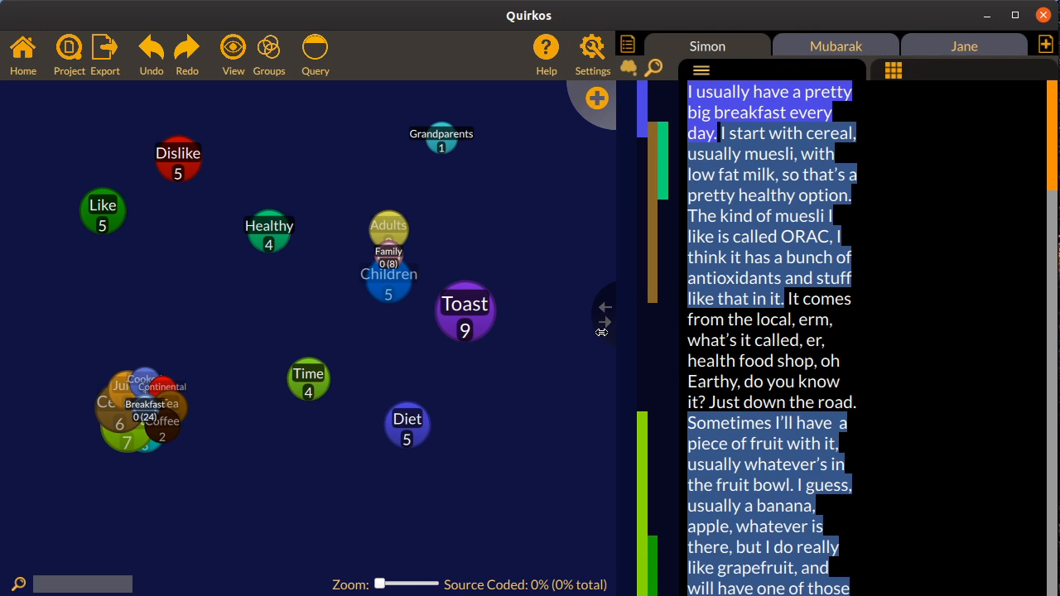
Review the quotes coded to the Breakfast quirk and its sub-quirks, and return to the main canvas
mouse_move(145, 406)
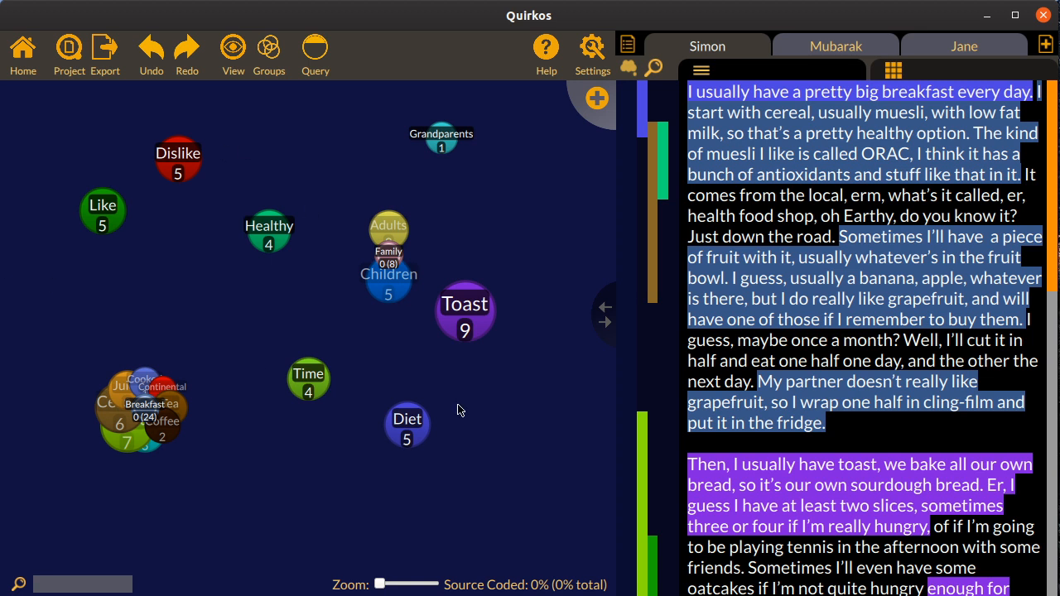
double_click(143, 401)
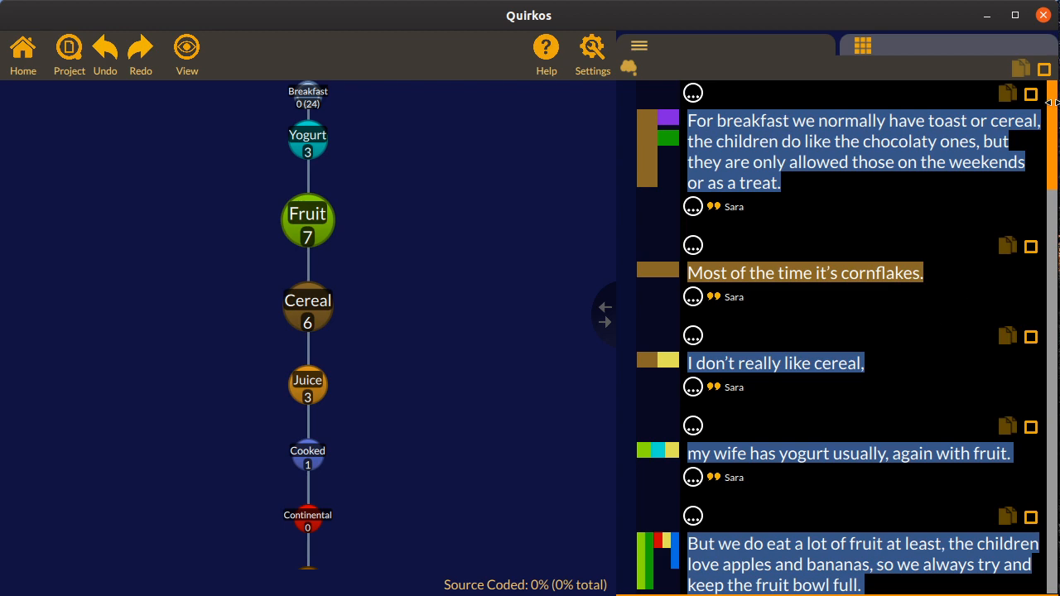
drag(1055, 110, 1058, 76)
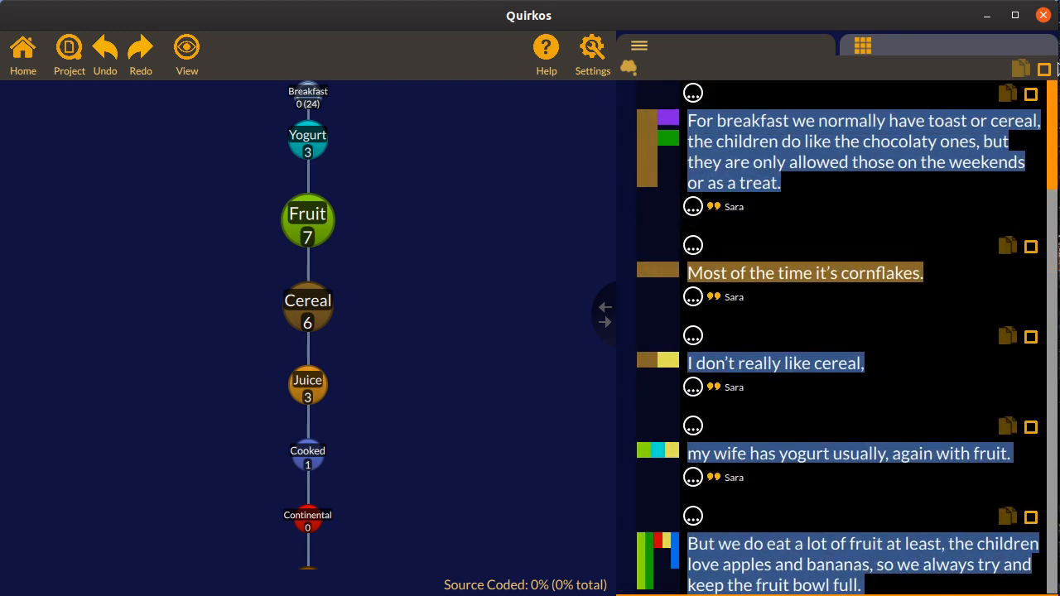
click(22, 50)
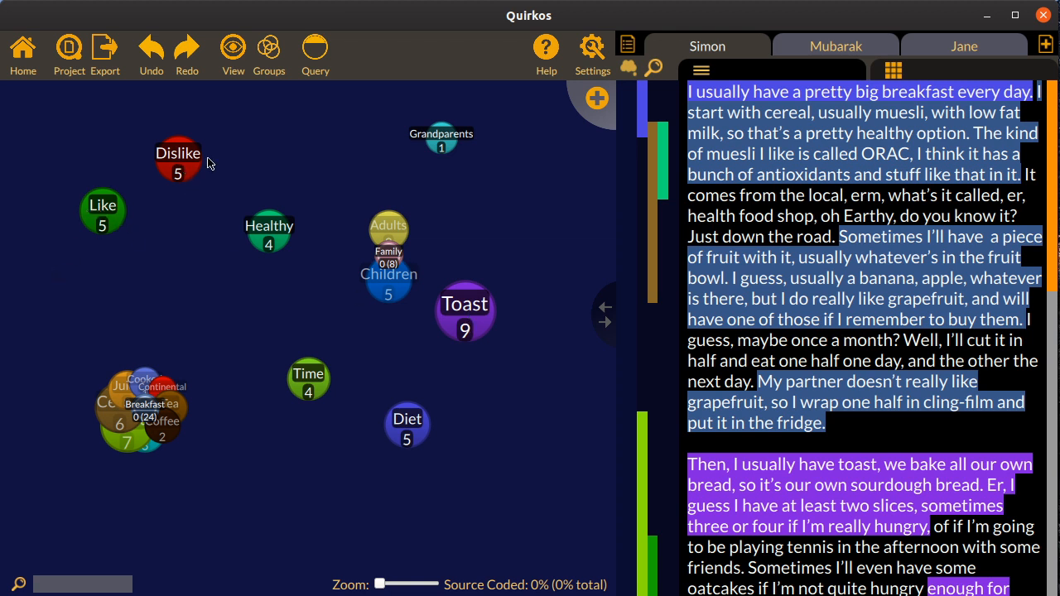
Show the overlap view for the Like quirk, examine its quotes that overlap with Fruit, and return to the main canvas
right_click(98, 218)
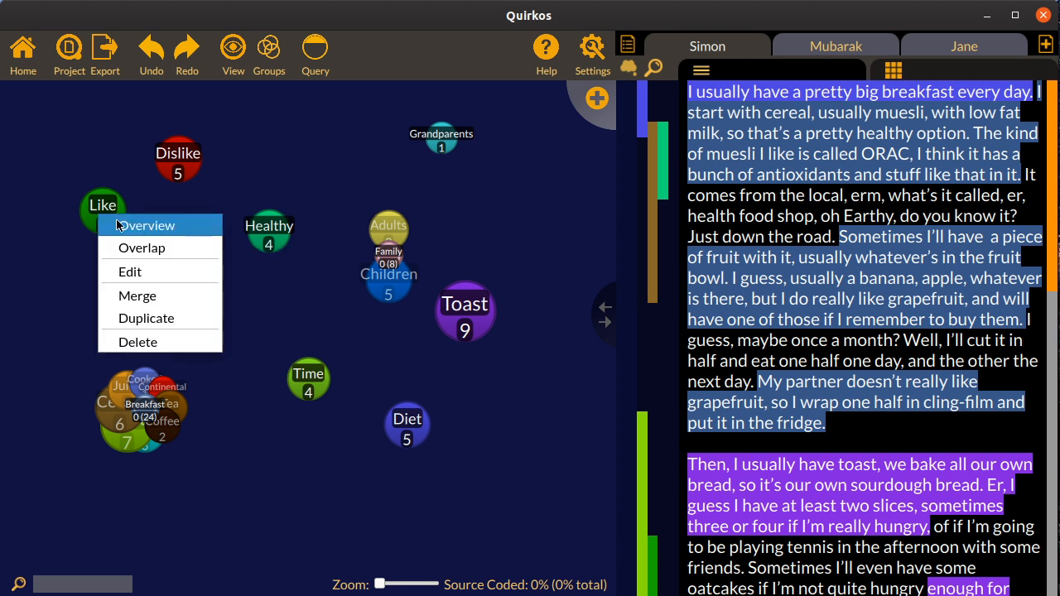
click(142, 248)
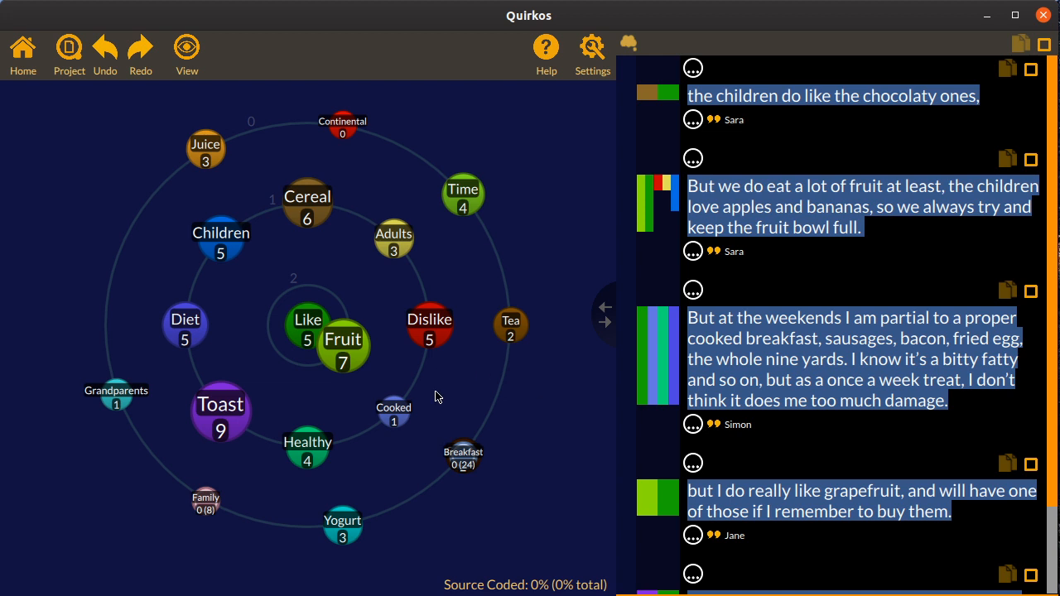
click(308, 331)
click(345, 356)
mouse_move(347, 347)
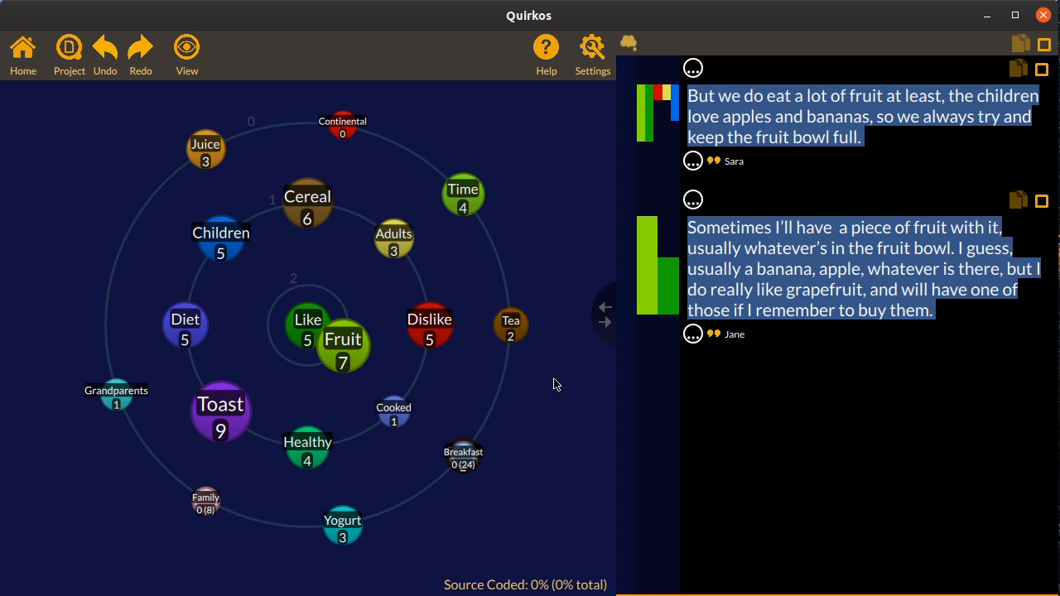
click(25, 56)
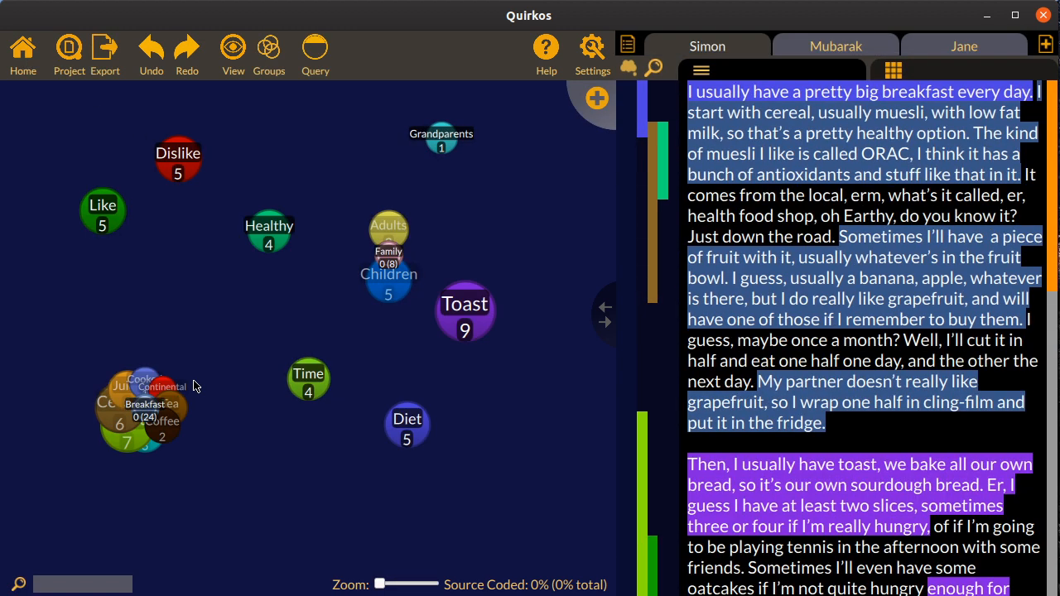
Rename the Like quirk as "Positive" in its properties and save the change
right_click(102, 211)
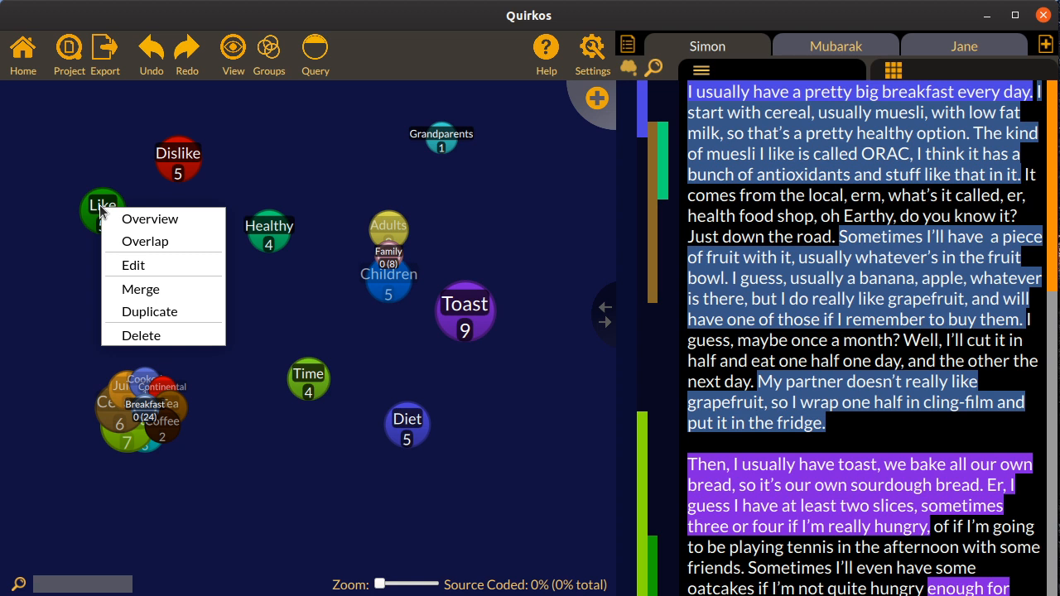
click(152, 272)
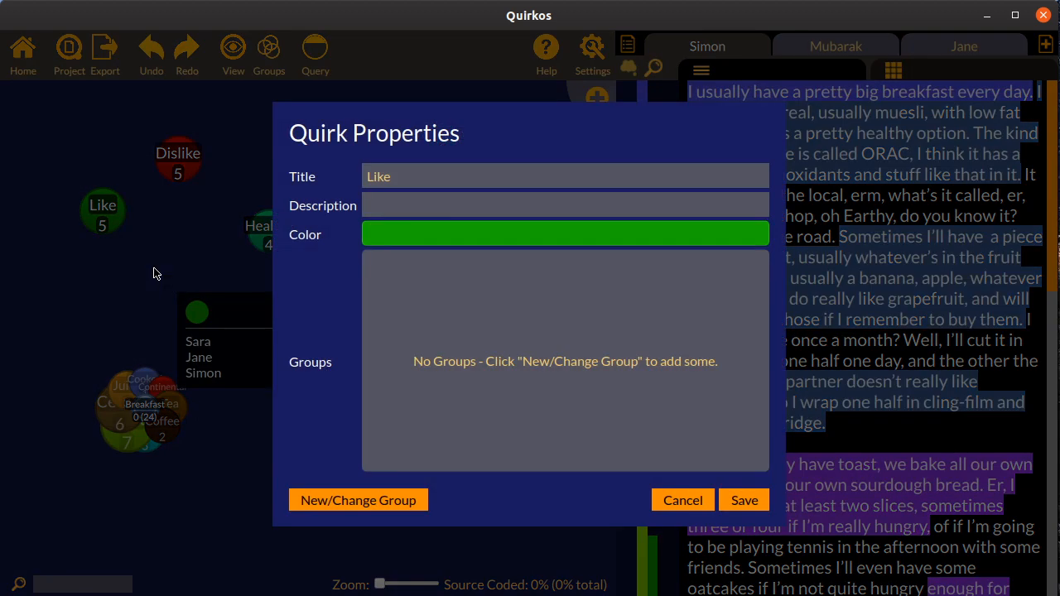
drag(423, 176, 152, 152)
text(Positive)
click(742, 502)
Duplicate the Positive quirk, placing the copy below the original, and delete the copy
right_click(94, 201)
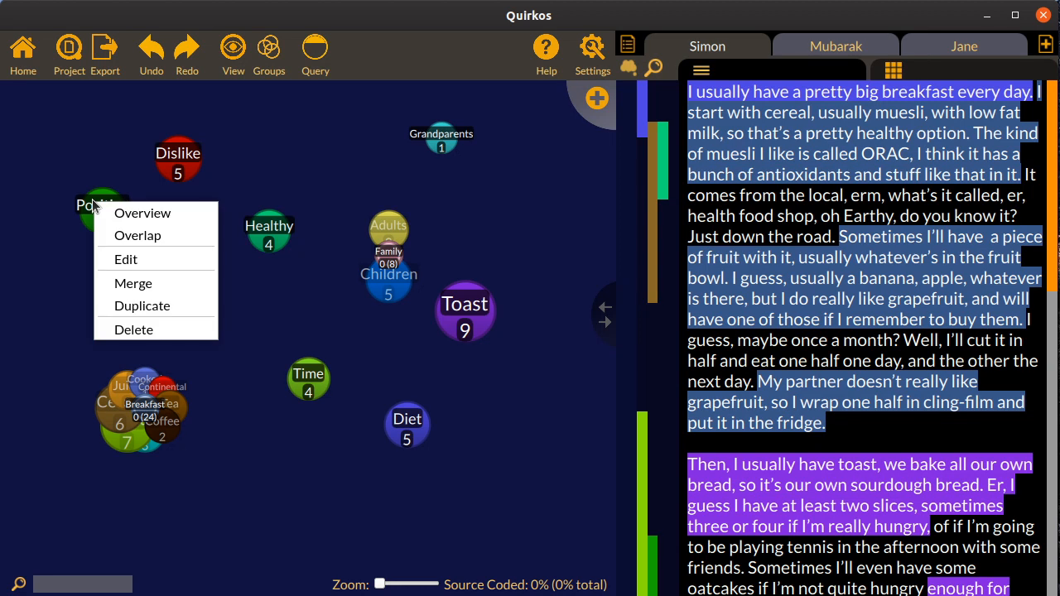
click(159, 306)
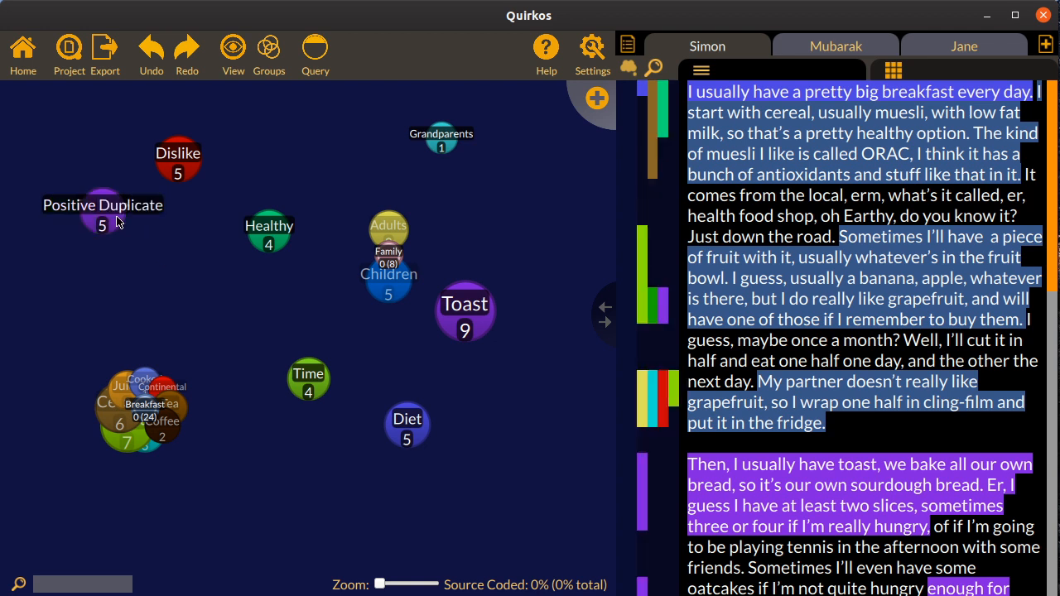
drag(117, 220, 205, 318)
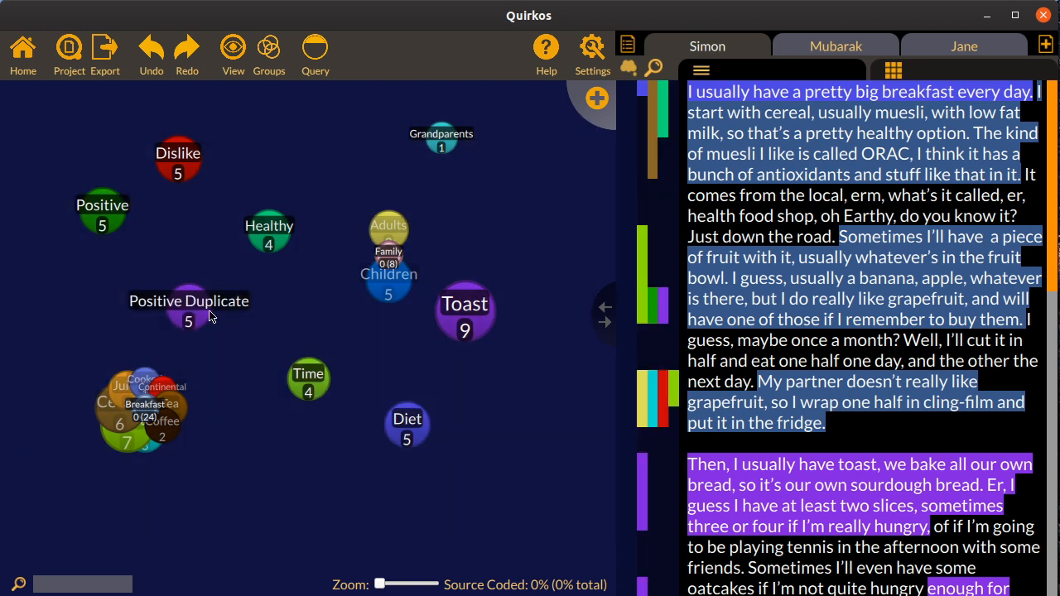
right_click(193, 314)
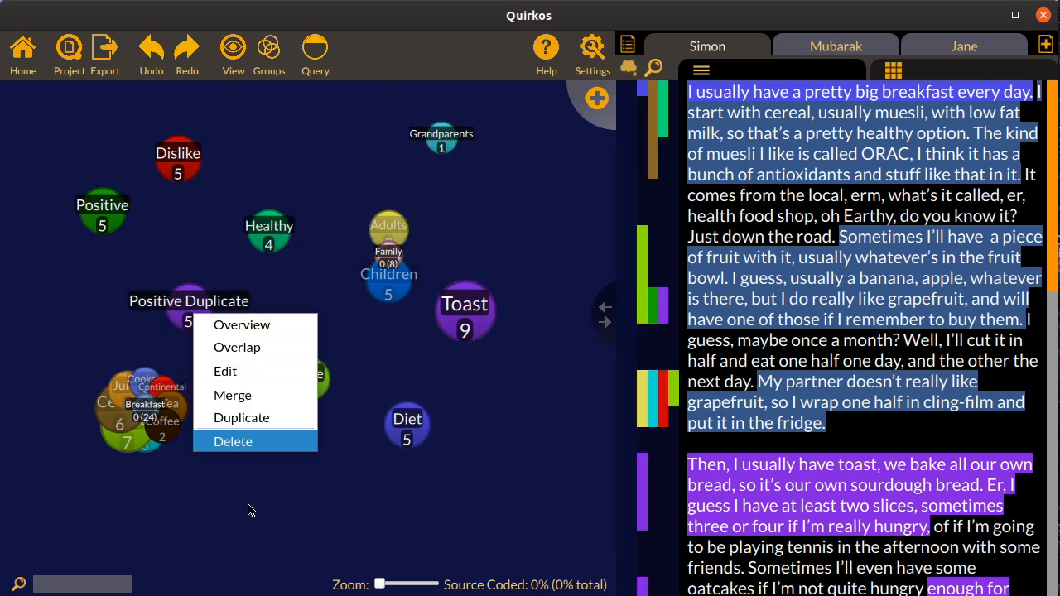
click(250, 449)
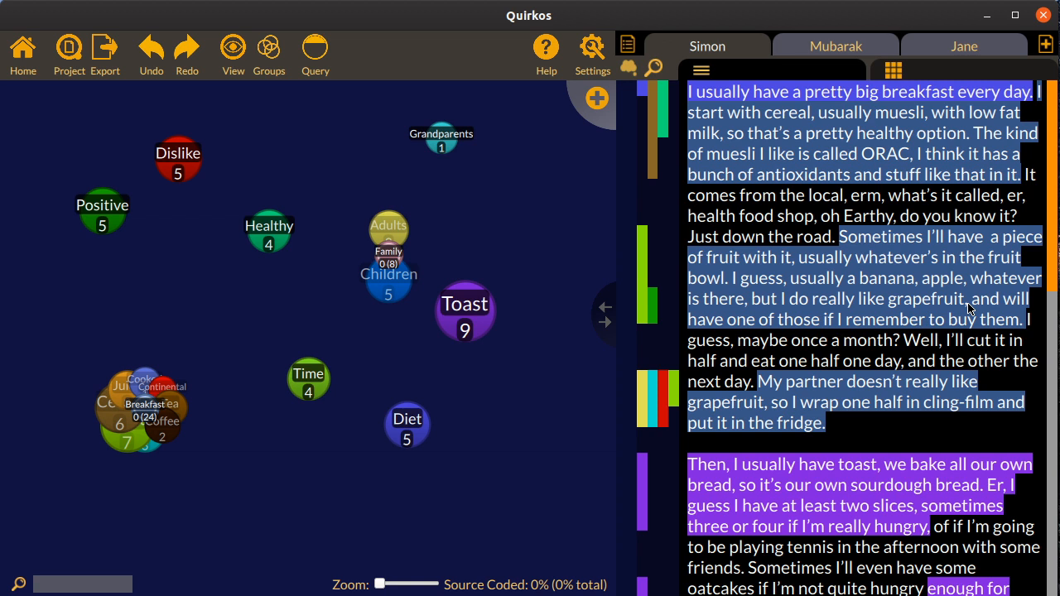
Show the source properties, and run a query for City = Belfast with its Diet quotes displayed
key(ctrl+p)
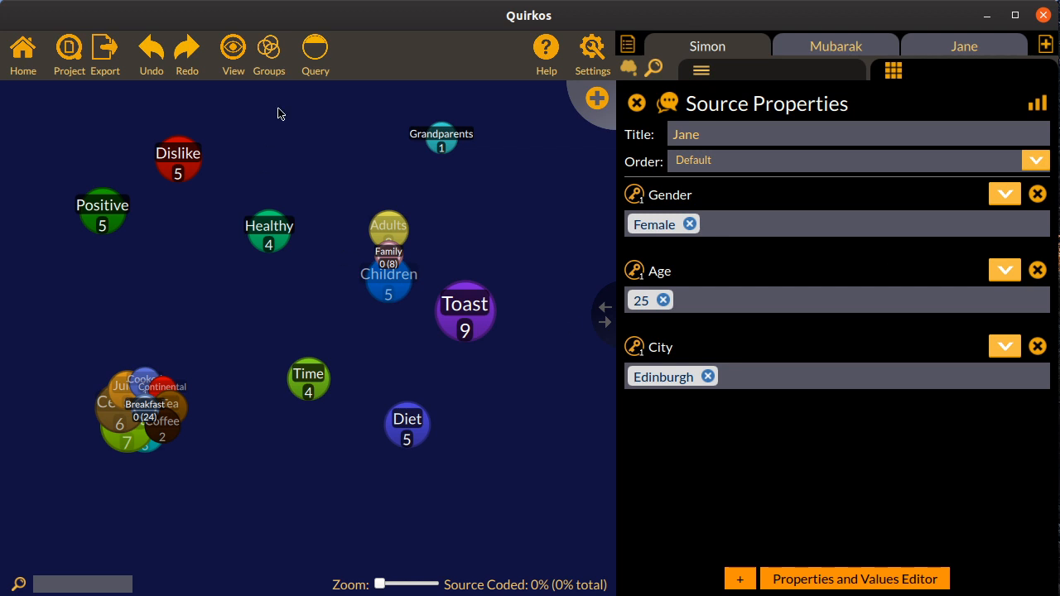
click(313, 57)
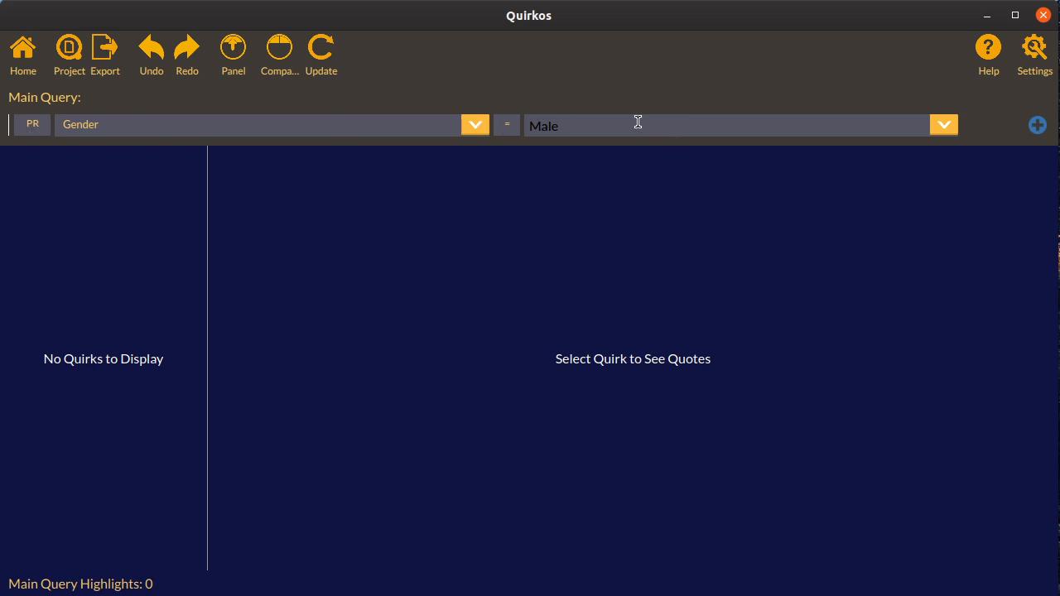
click(474, 125)
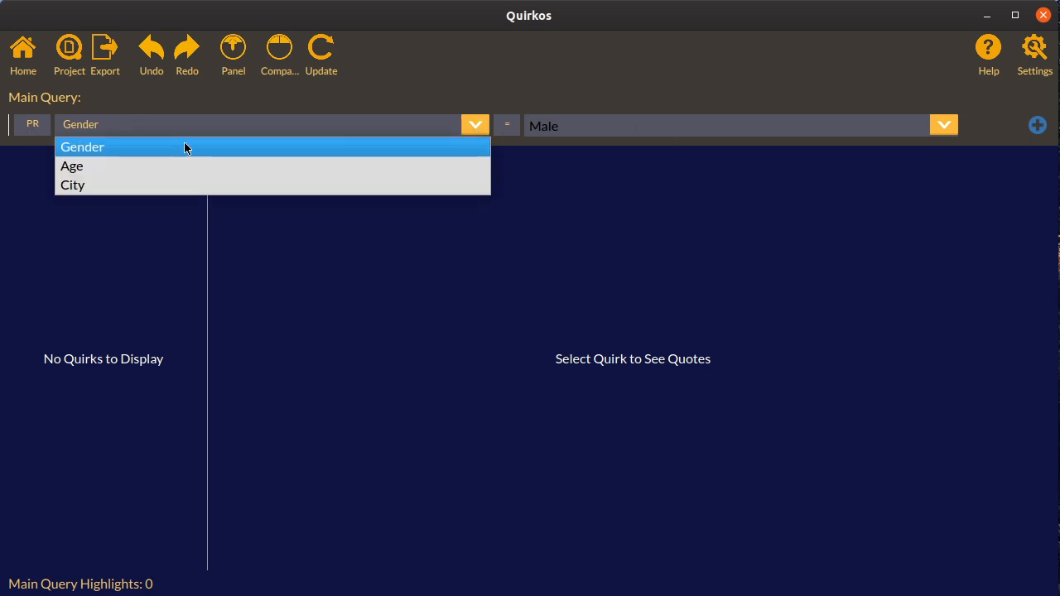
click(98, 186)
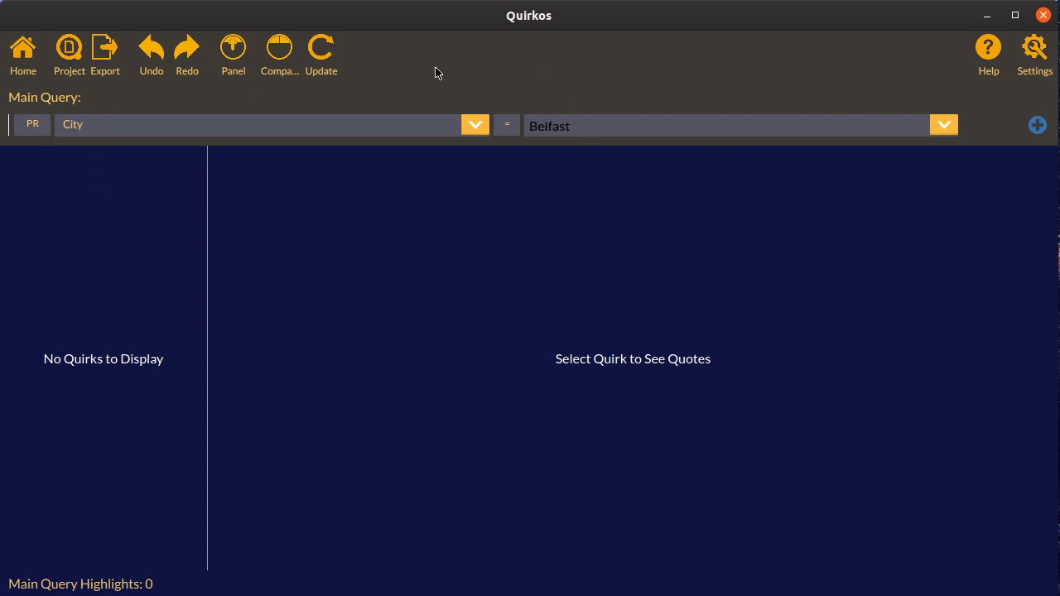
click(330, 46)
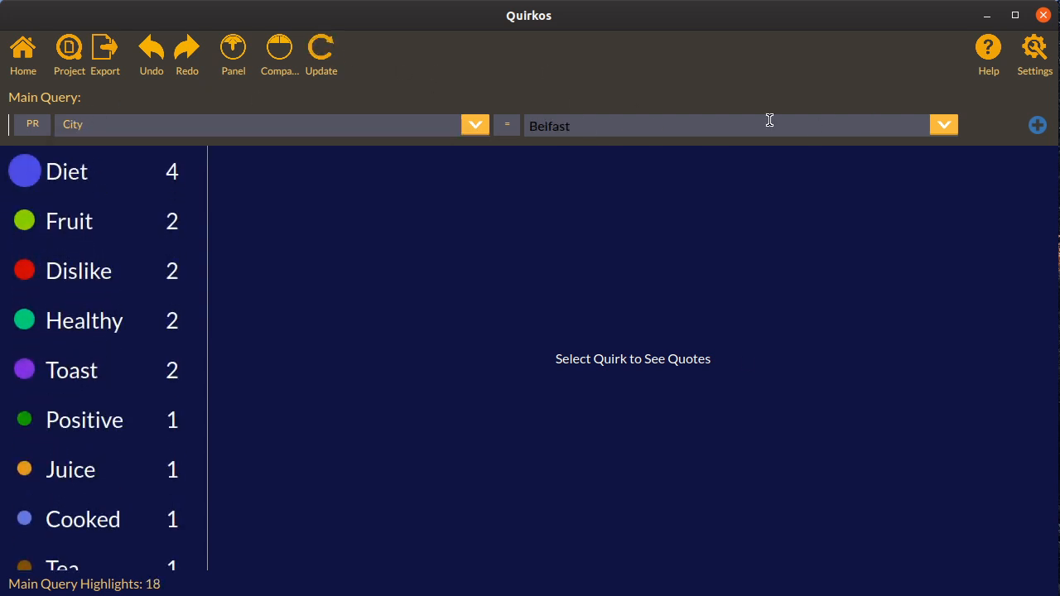
click(72, 172)
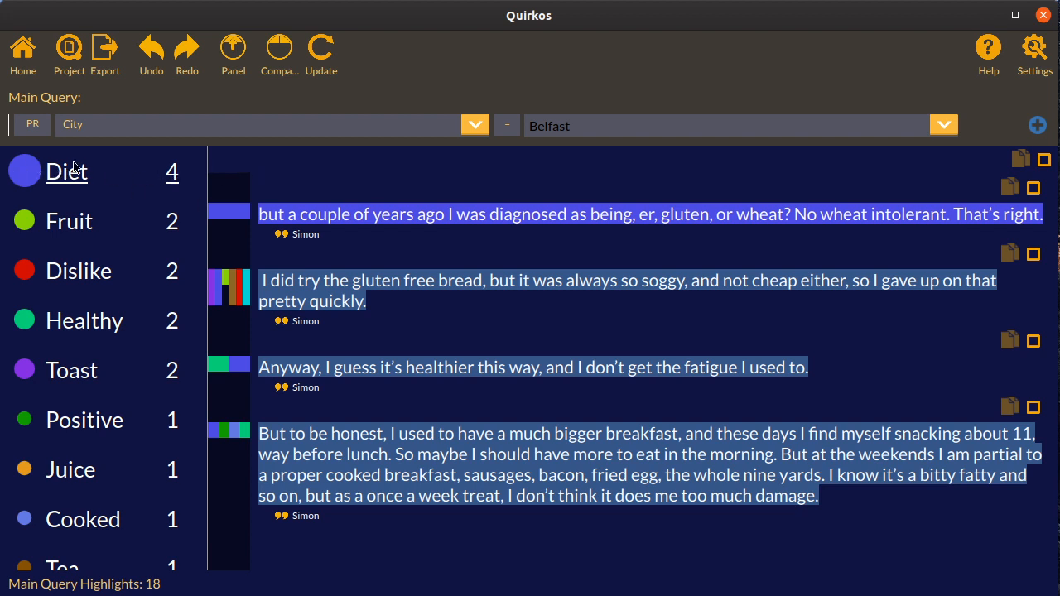
Turn the query into a side-by-side comparison, and run the second query for City = Edinburgh
click(291, 54)
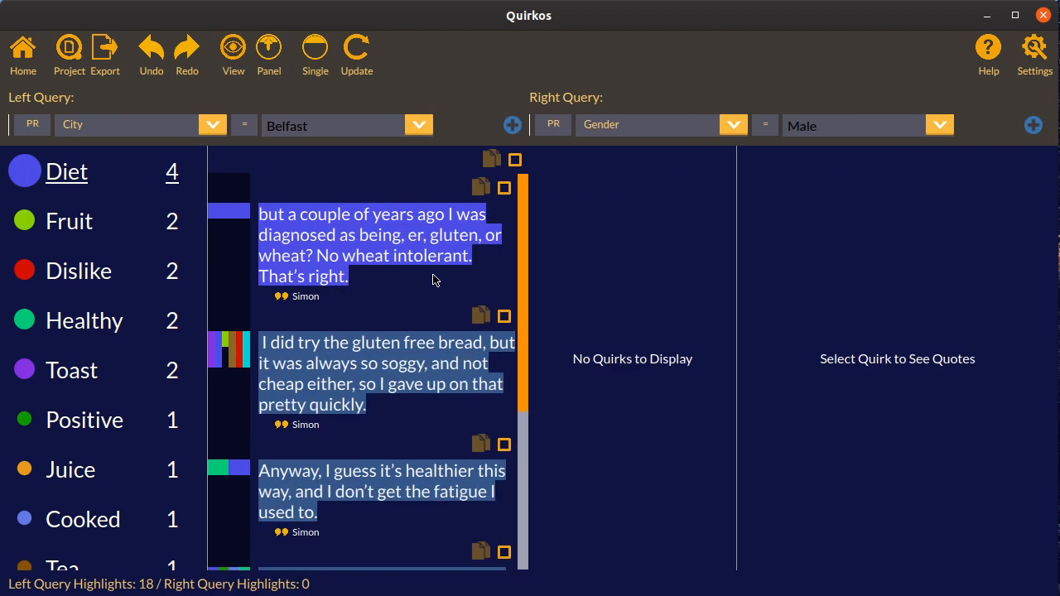
click(729, 129)
click(653, 187)
click(945, 129)
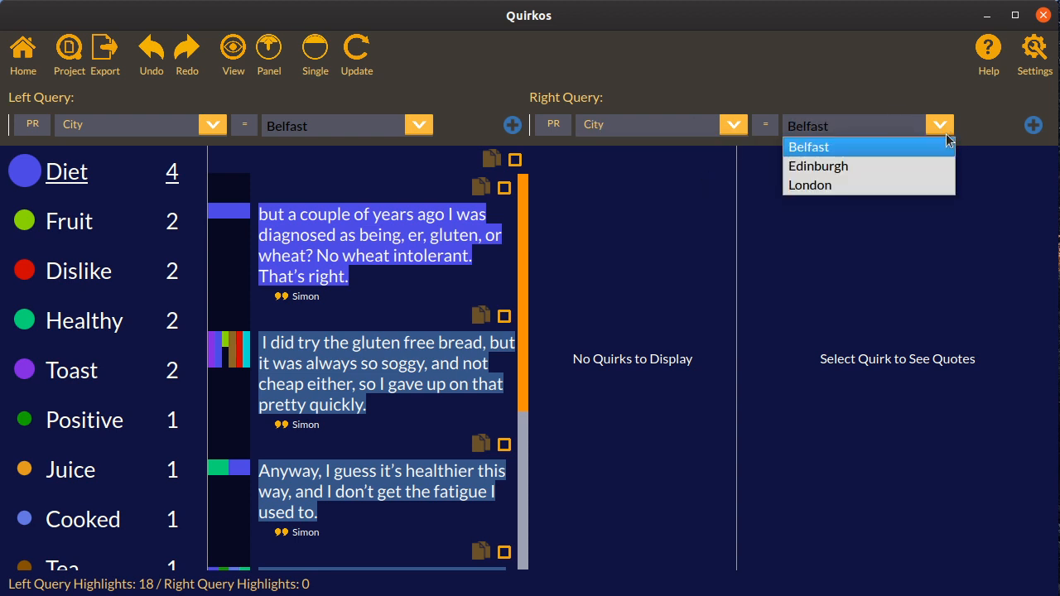
click(847, 168)
click(365, 63)
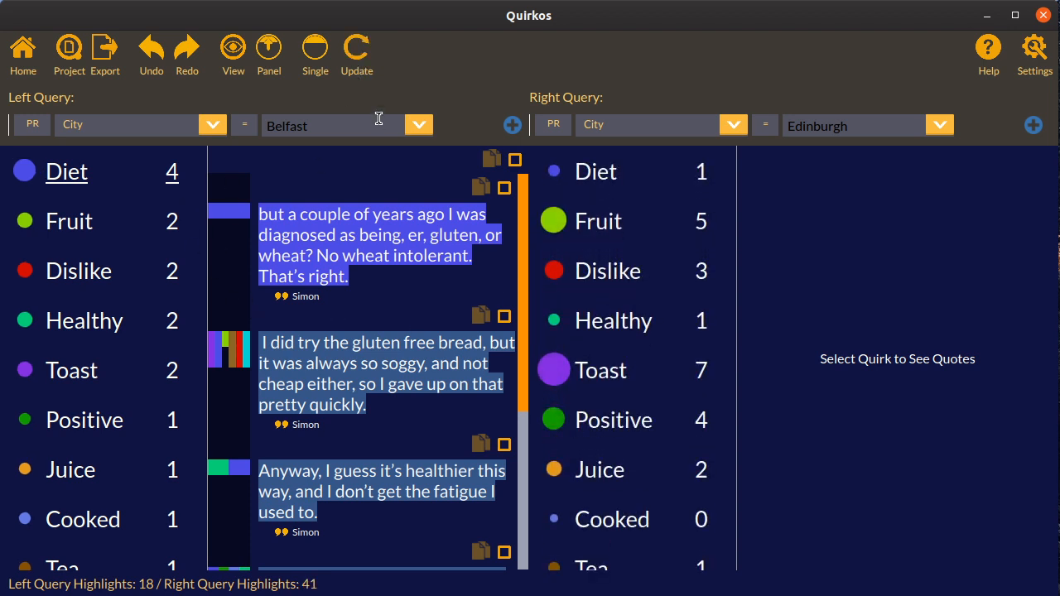
Show the Toast quotes in both queries, select the first three Edinburgh quotes, and return to the quirk canvas
click(599, 372)
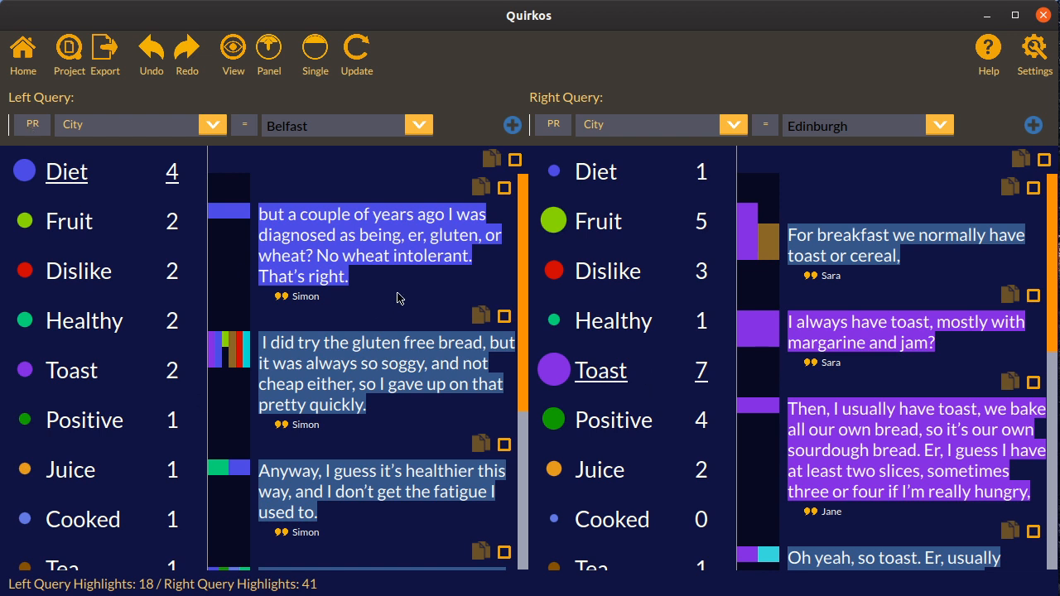
click(100, 376)
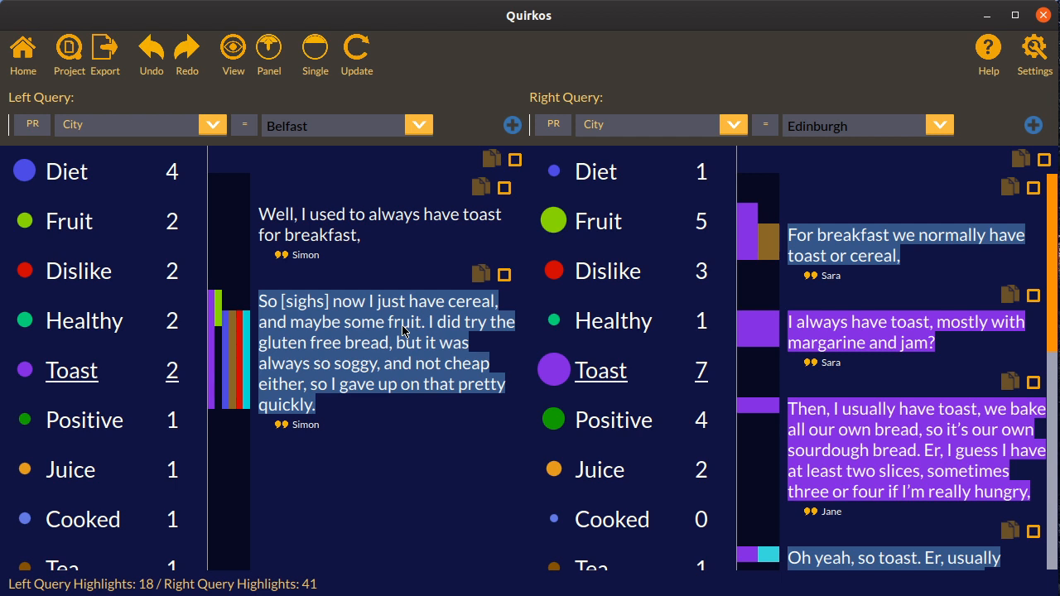
click(1034, 188)
click(1033, 295)
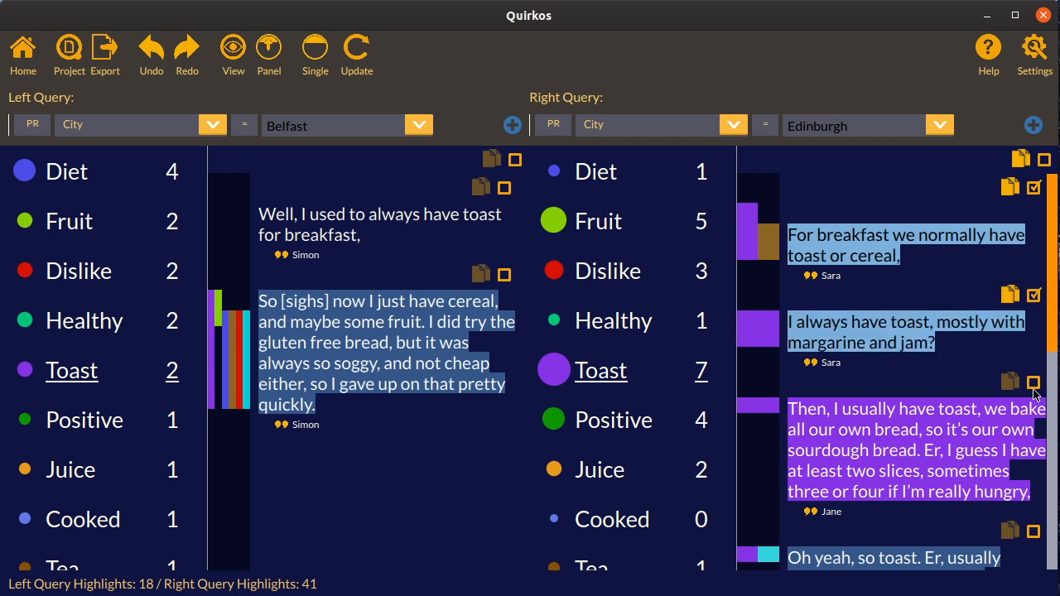
click(1033, 383)
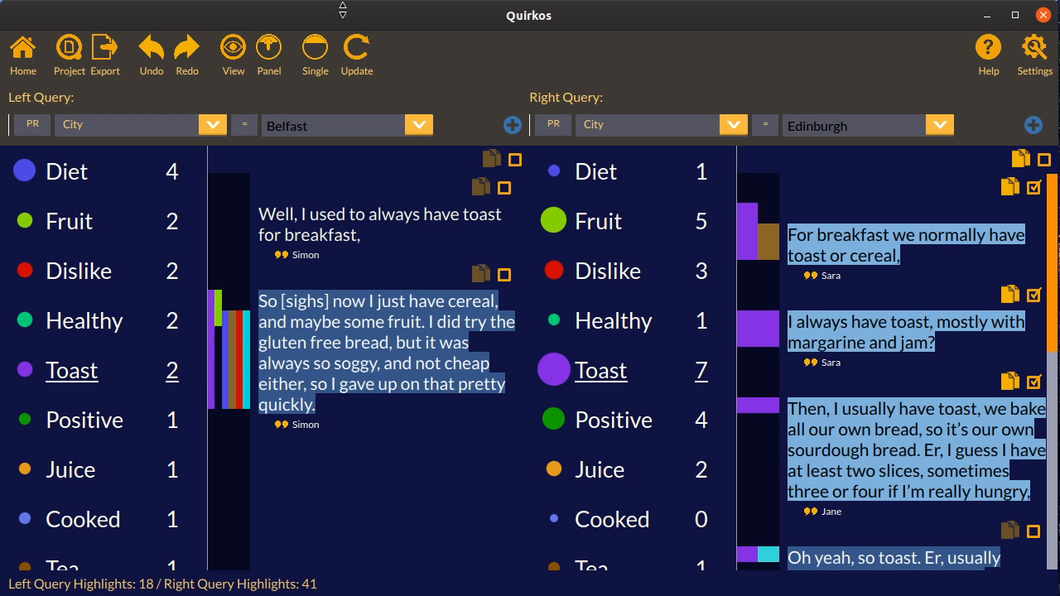
click(33, 66)
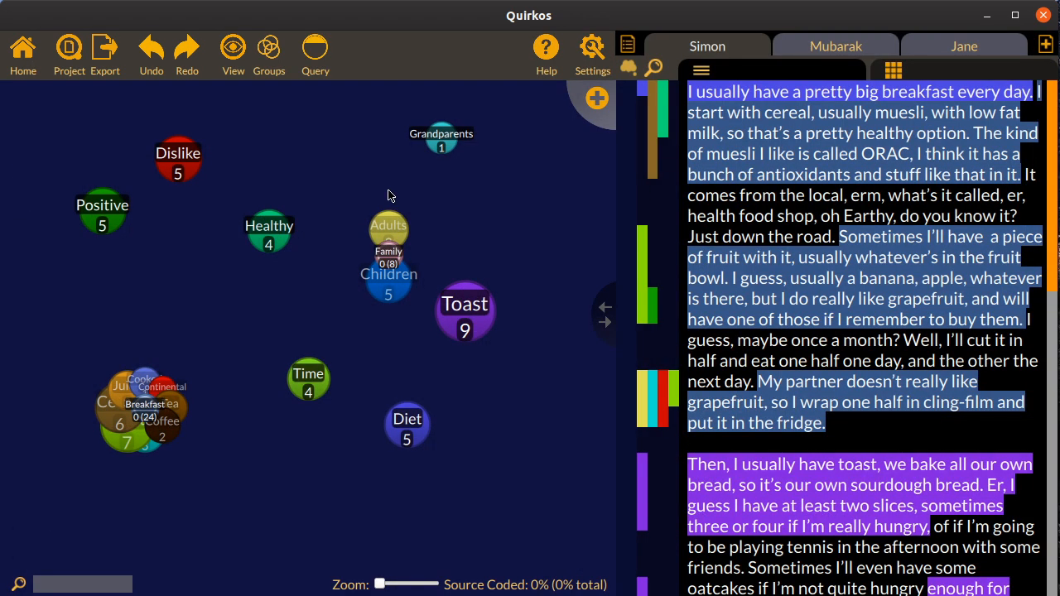
Create a word cloud from all four sources and reduce its word size slightly
click(101, 54)
click(157, 86)
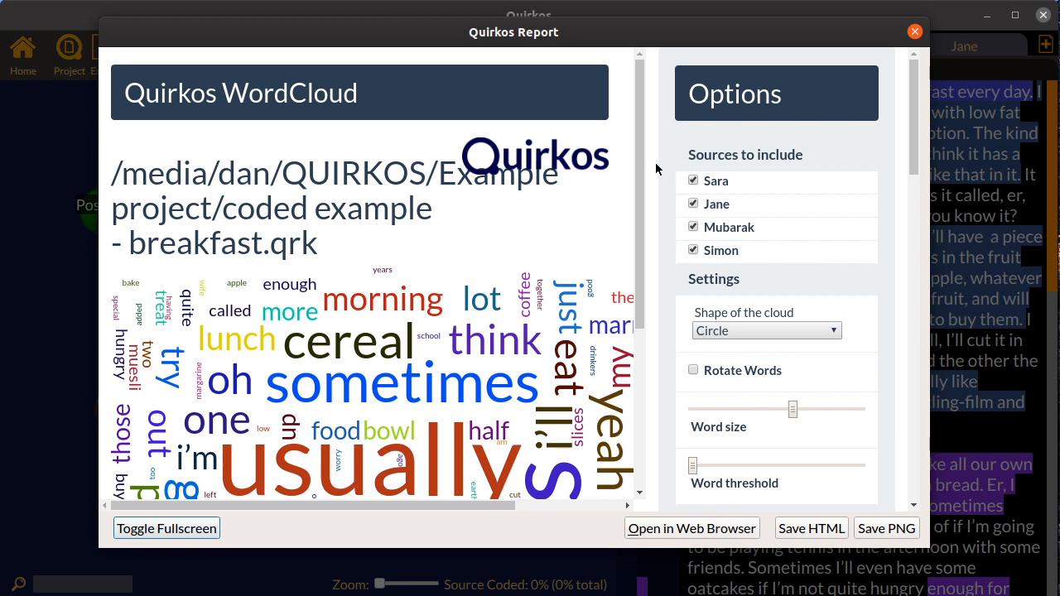
drag(640, 163, 646, 269)
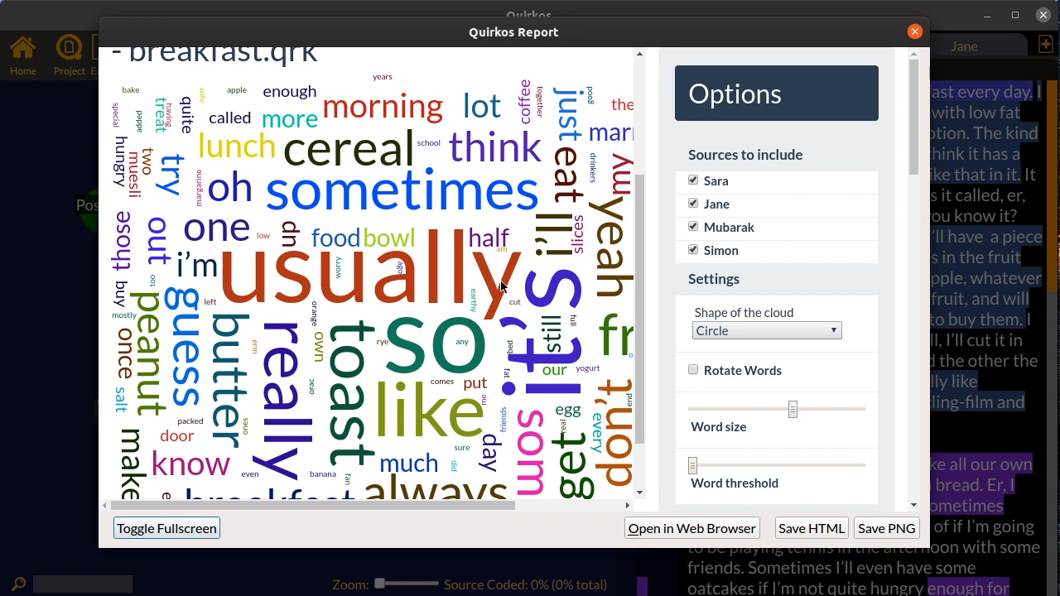
drag(791, 409, 776, 408)
click(774, 409)
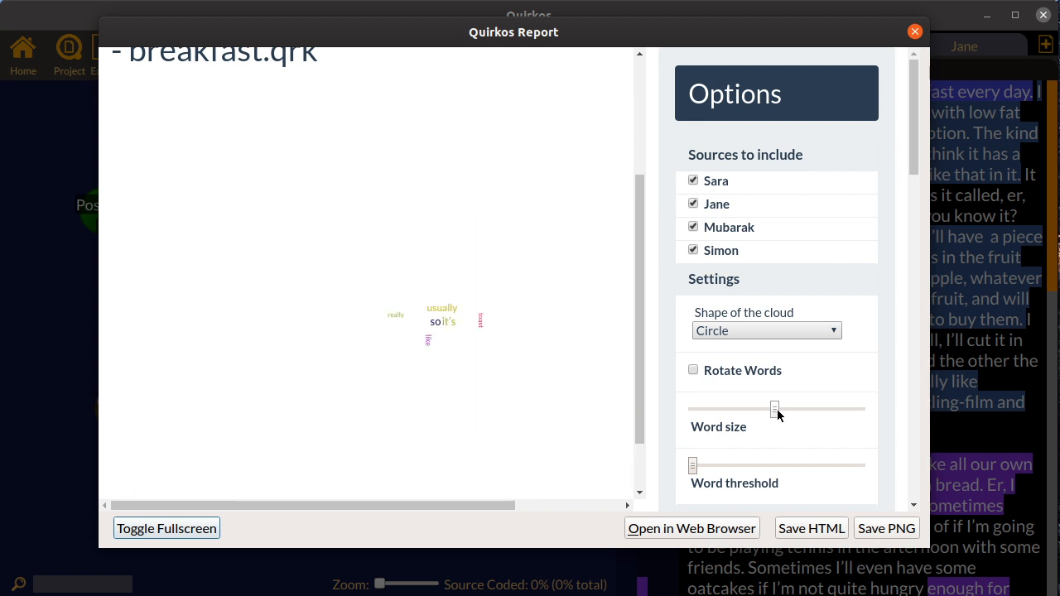
Change the word cloud's shape to Star and close its report window
click(751, 330)
click(708, 380)
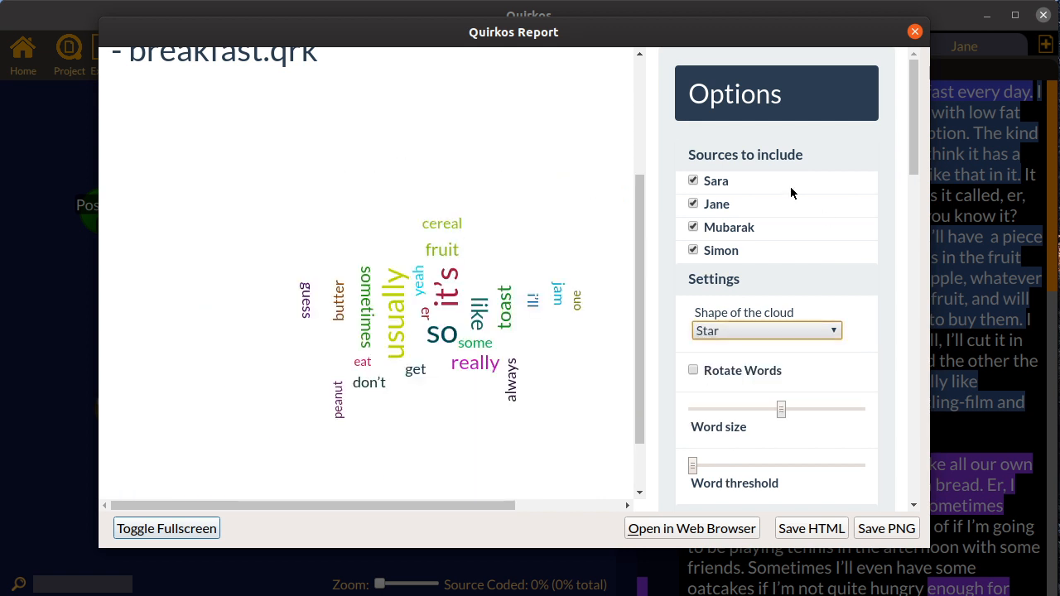
click(916, 32)
click(103, 63)
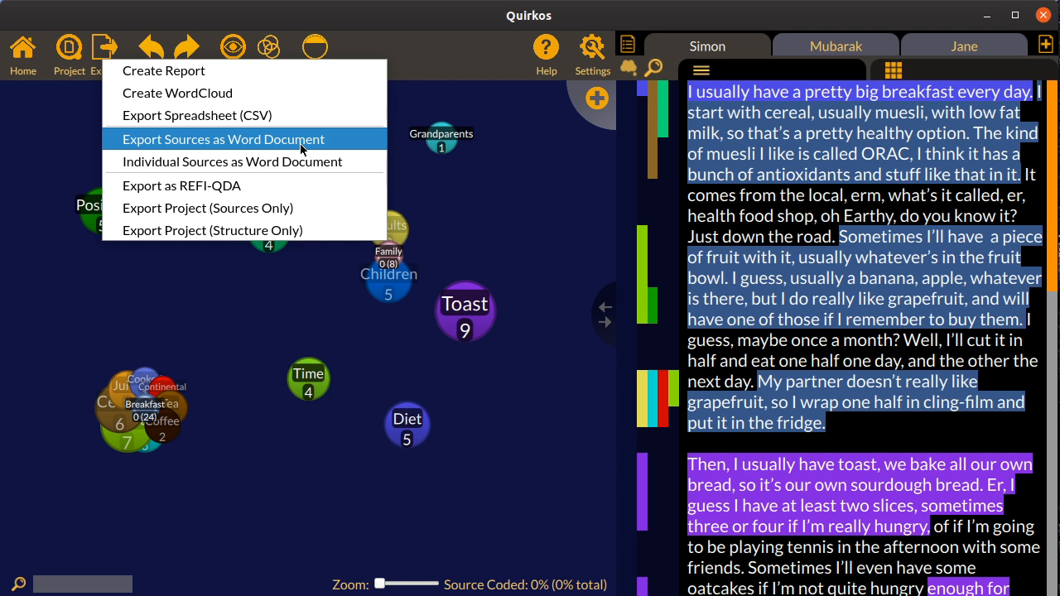
click(922, 251)
scroll(876, 261, down, 2)
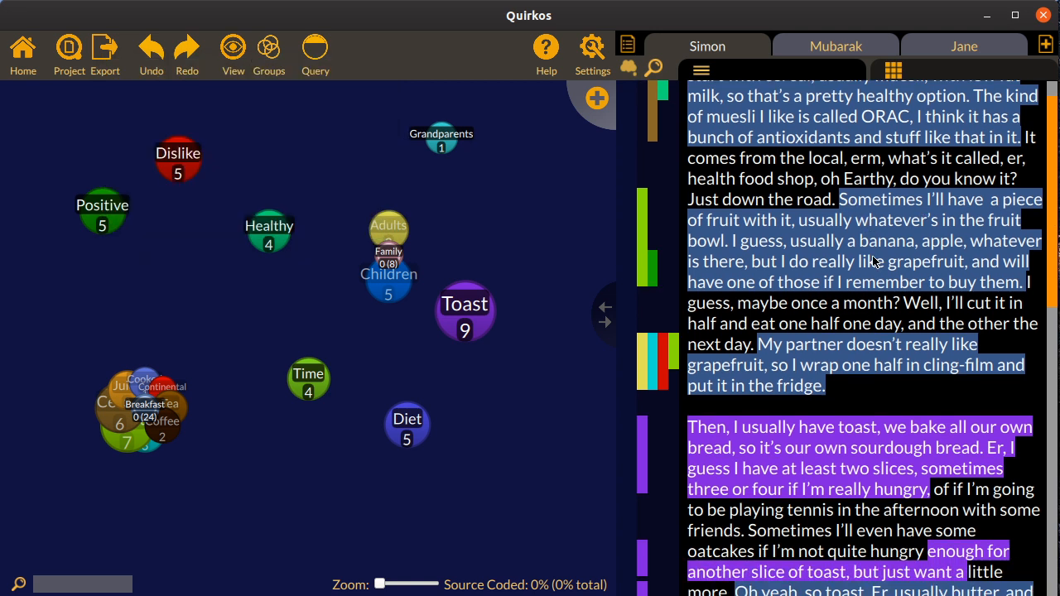
drag(1051, 124, 1030, 68)
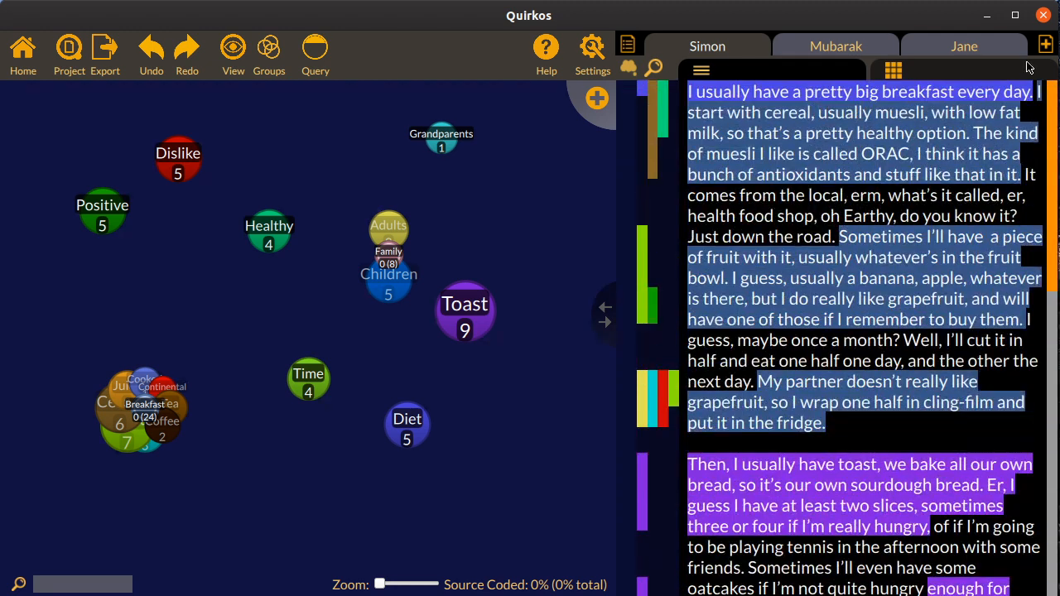
Create a project report, fit its window on screen, and view its sources summary and quirks canvas sections
click(106, 66)
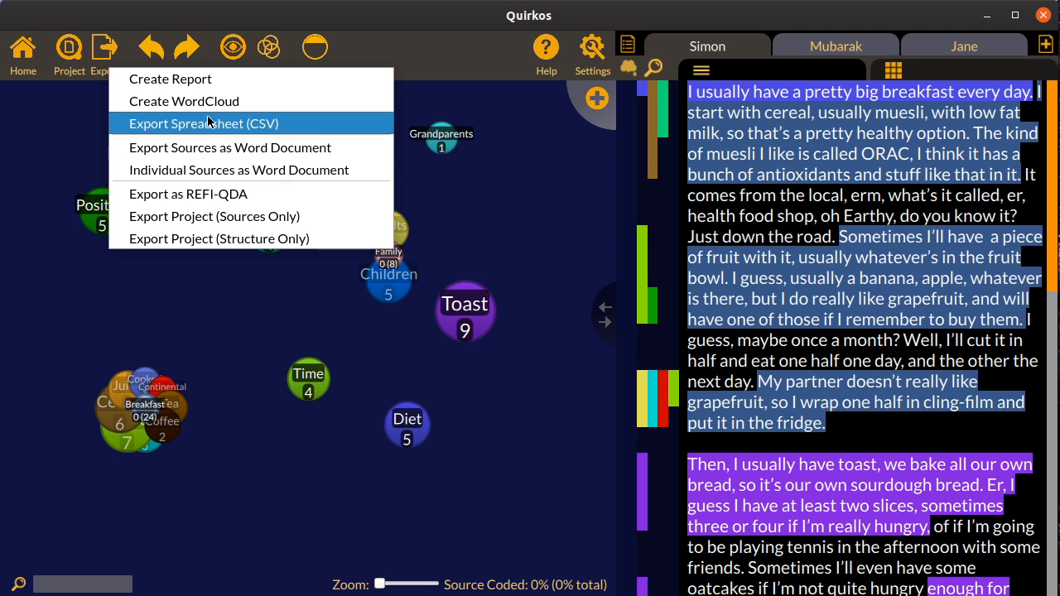
click(181, 78)
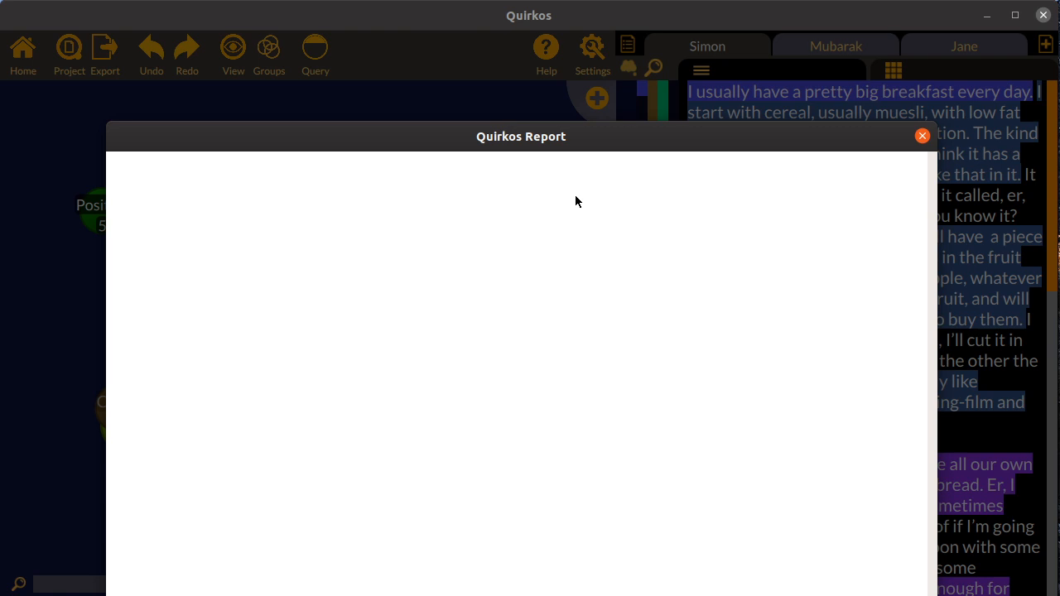
drag(596, 136, 621, 36)
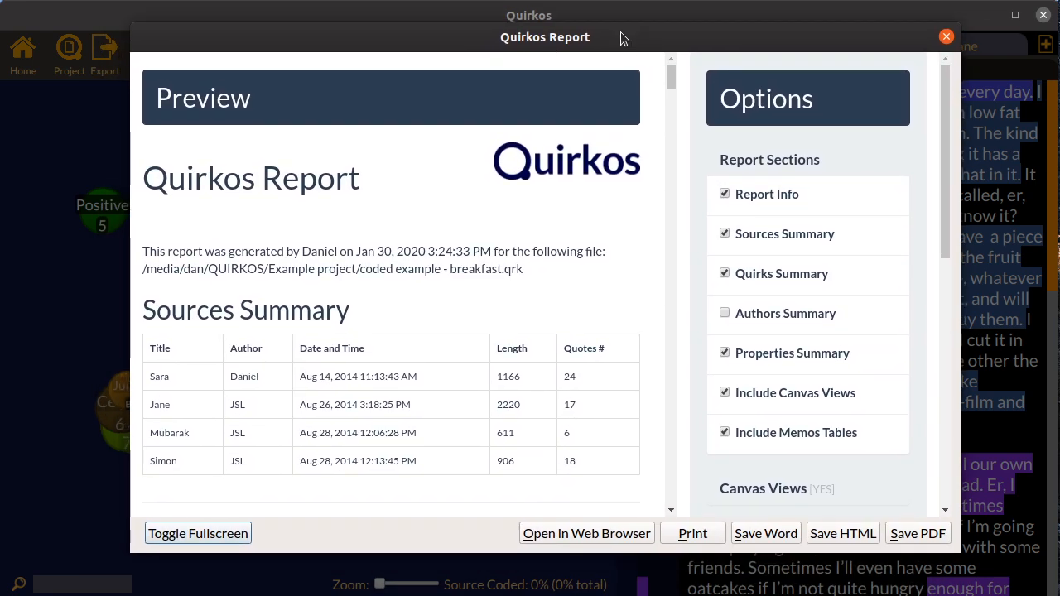
mouse_move(673, 75)
mouse_down()
mouse_move(674, 145)
mouse_move(684, 114)
mouse_move(674, 91)
mouse_move(672, 134)
mouse_move(689, 135)
mouse_move(686, 157)
mouse_up()
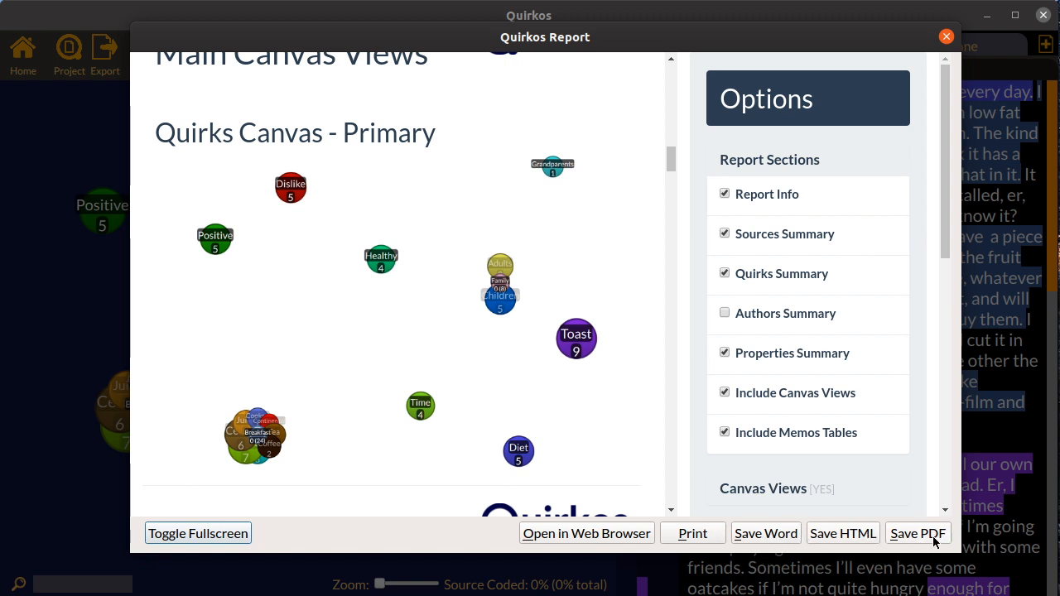
Examine the report's quote options and the coded quotes grouped by theme, and close the report
scroll(949, 128, down, 3)
scroll(962, 218, down, 9)
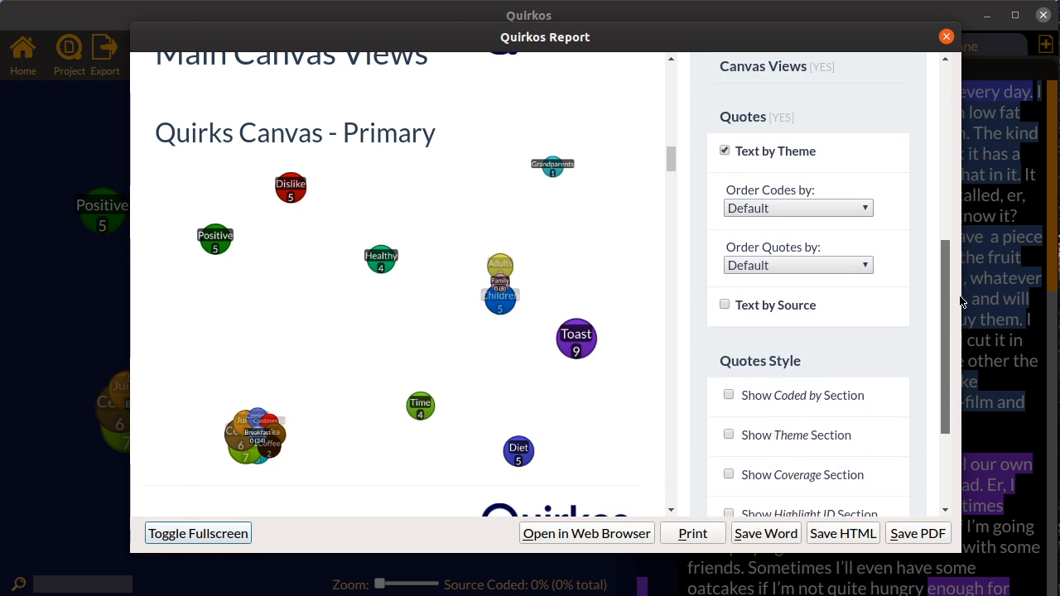
drag(980, 324, 971, 312)
drag(672, 168, 670, 284)
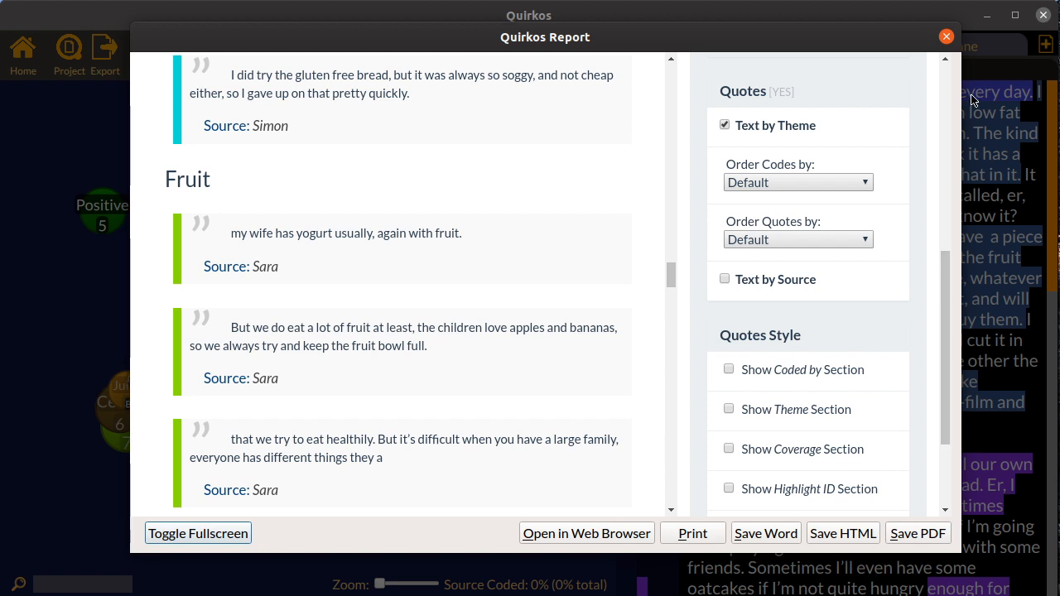
click(947, 36)
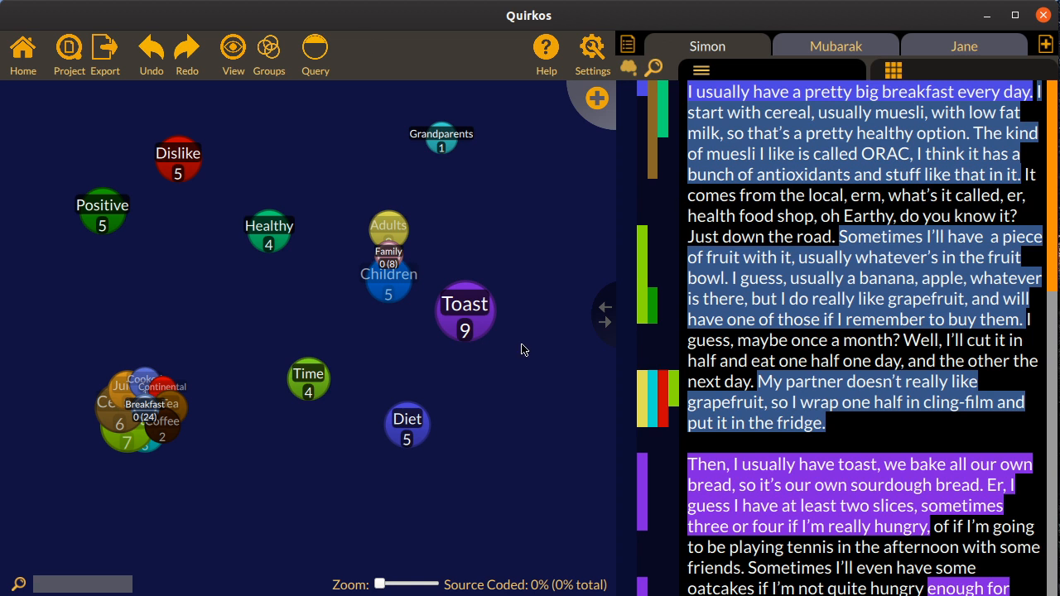
Rearrange the canvas by moving the Toast quirk down closer to Diet and the Breakfast group slightly higher
drag(473, 315, 522, 361)
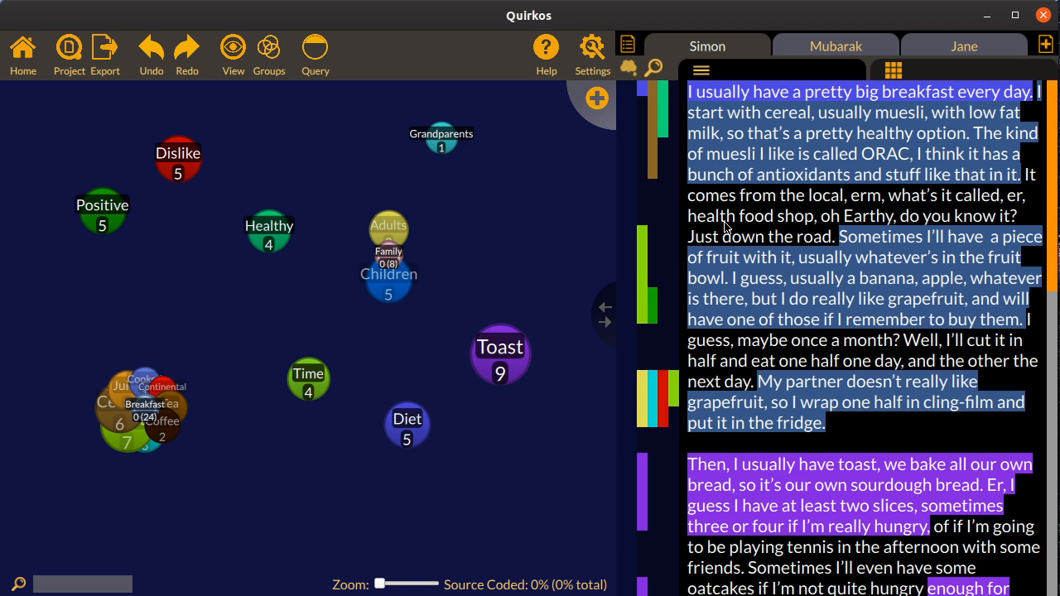
mouse_move(142, 418)
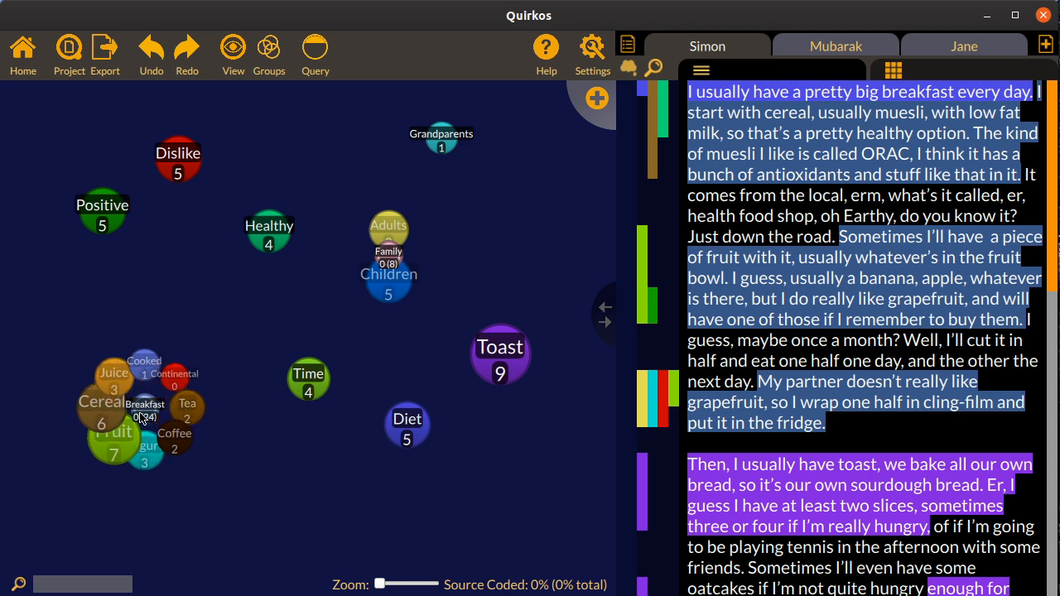
drag(142, 418, 163, 346)
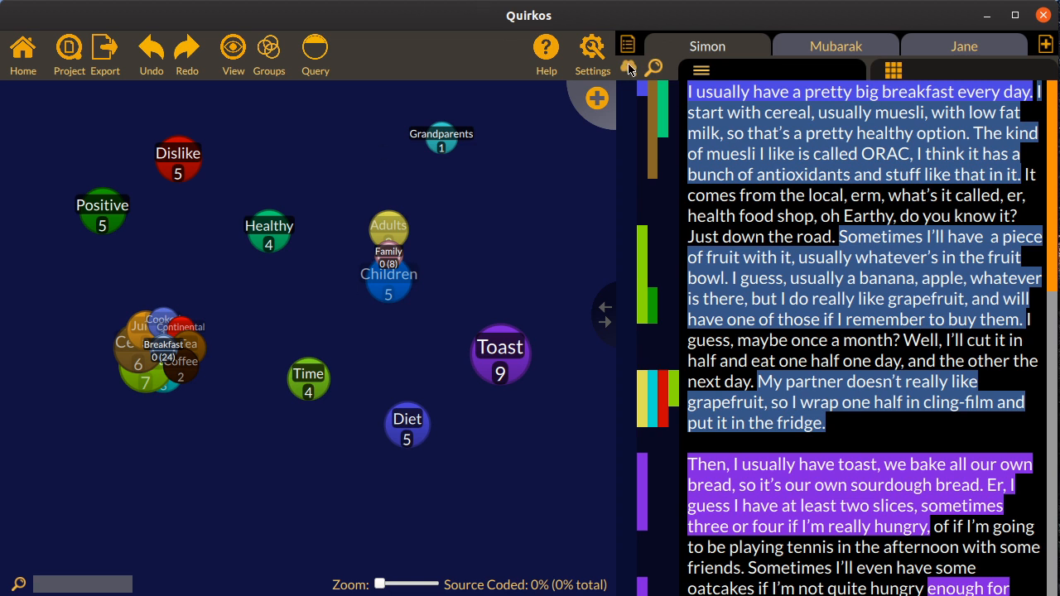
Open the Quirkos website in Firefox through the program's help options and look through its home page
click(548, 52)
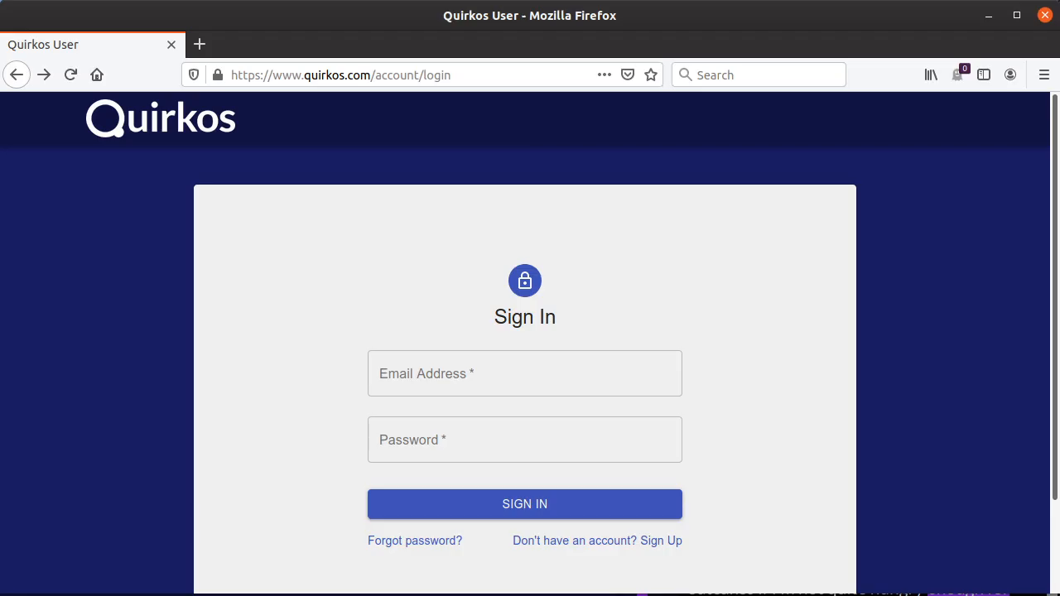
click(175, 129)
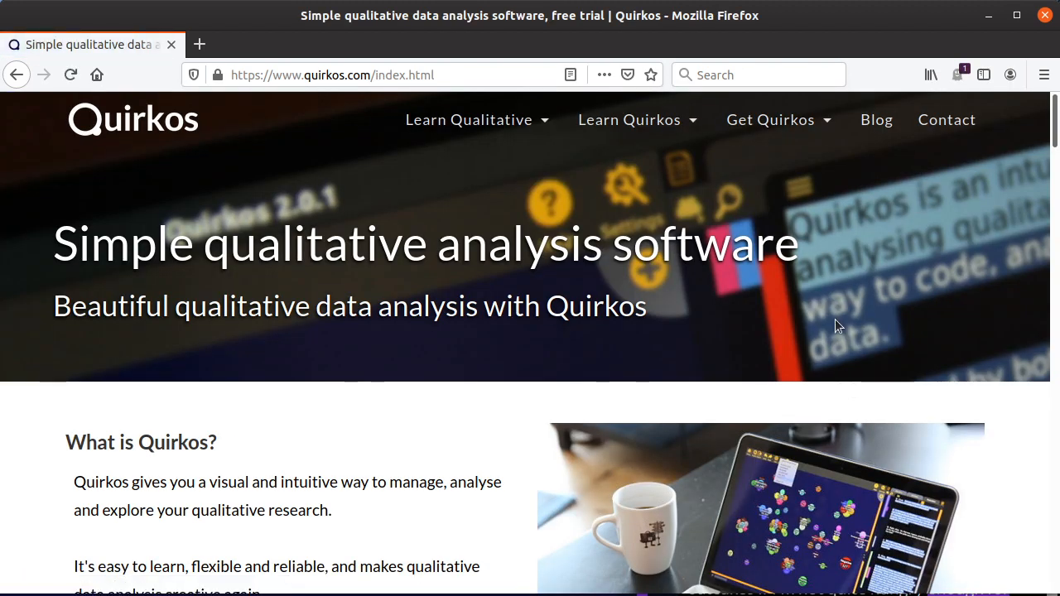
scroll(835, 319, down, 15)
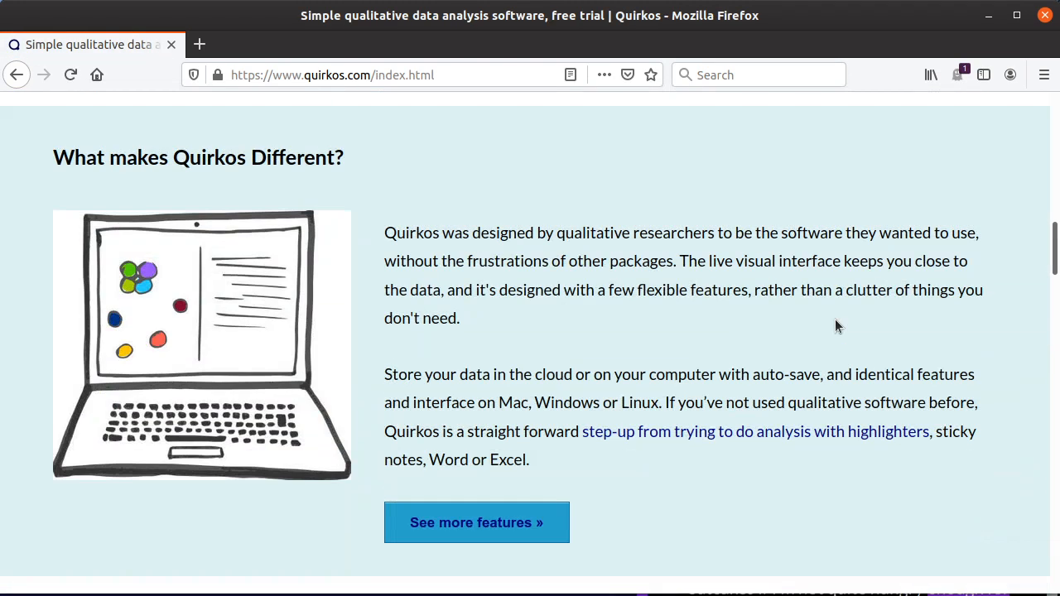
scroll(836, 318, down, 15)
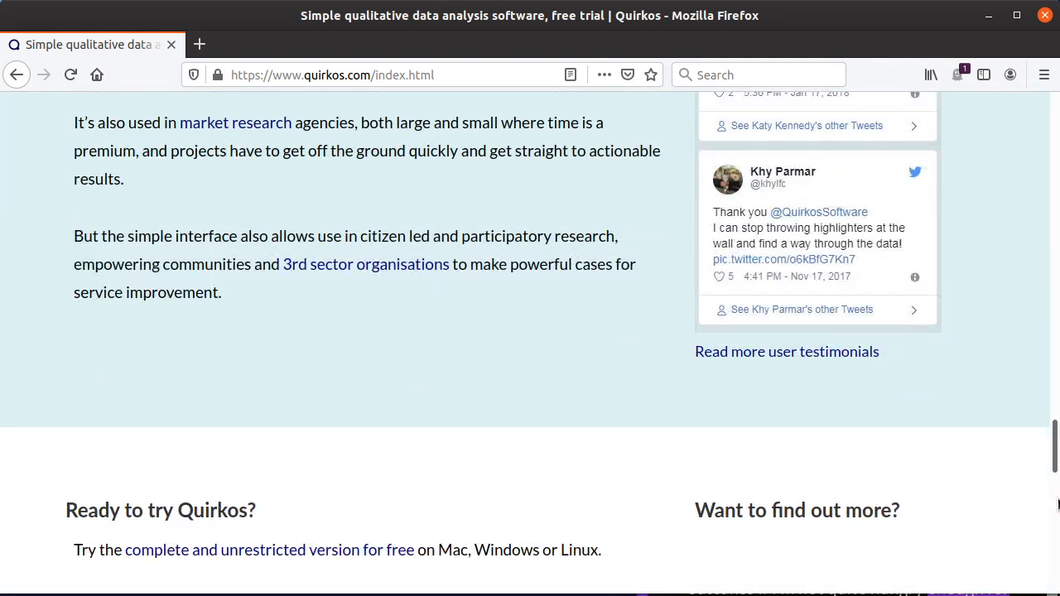
drag(1055, 457, 1056, 124)
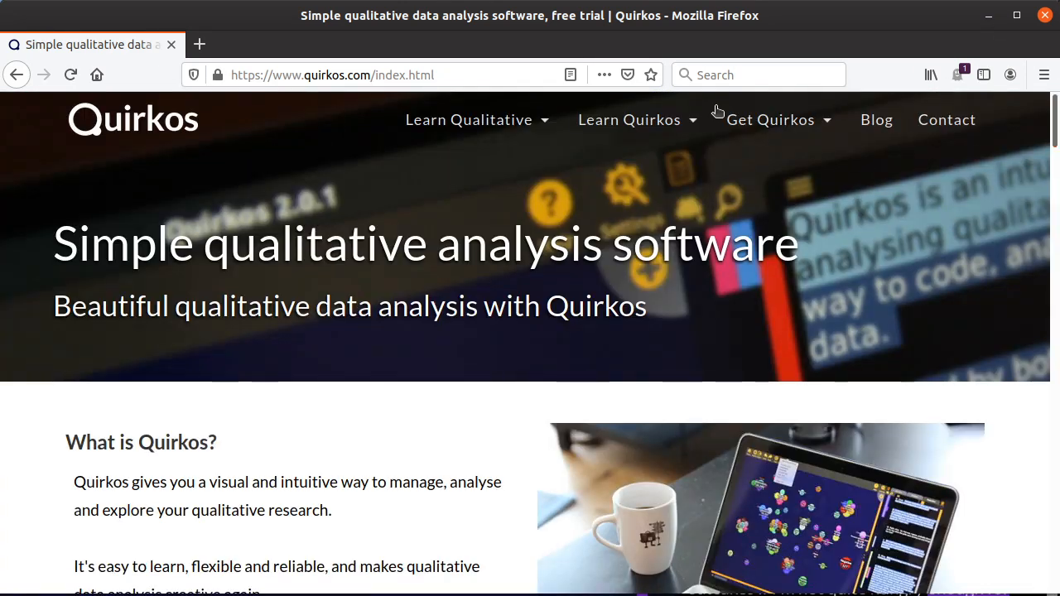
Open the website's Learn Quirkos page and view the getting started guide PDF linked there
click(654, 131)
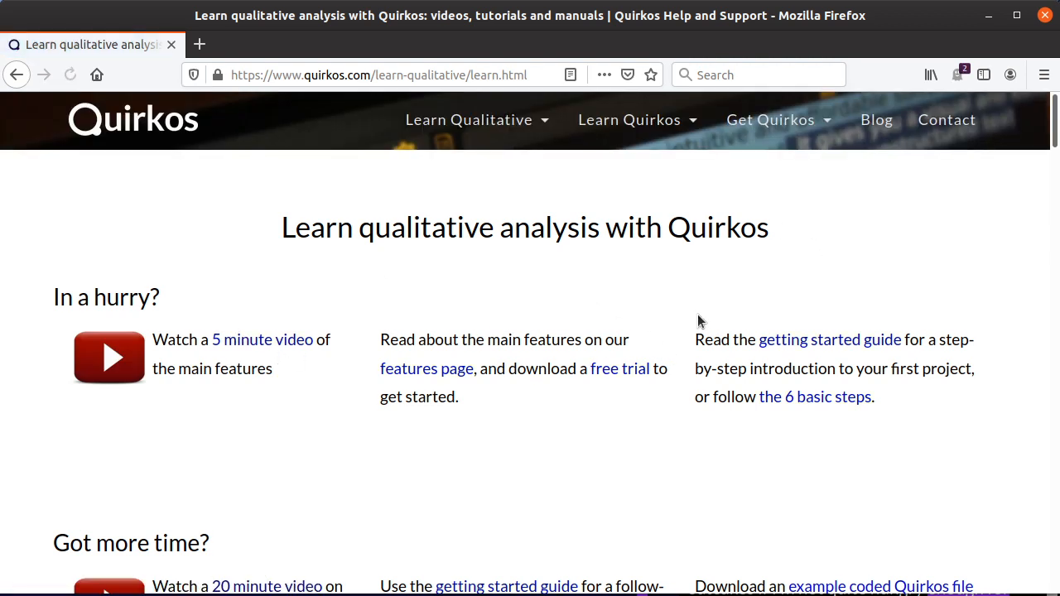
scroll(480, 296, down, 2)
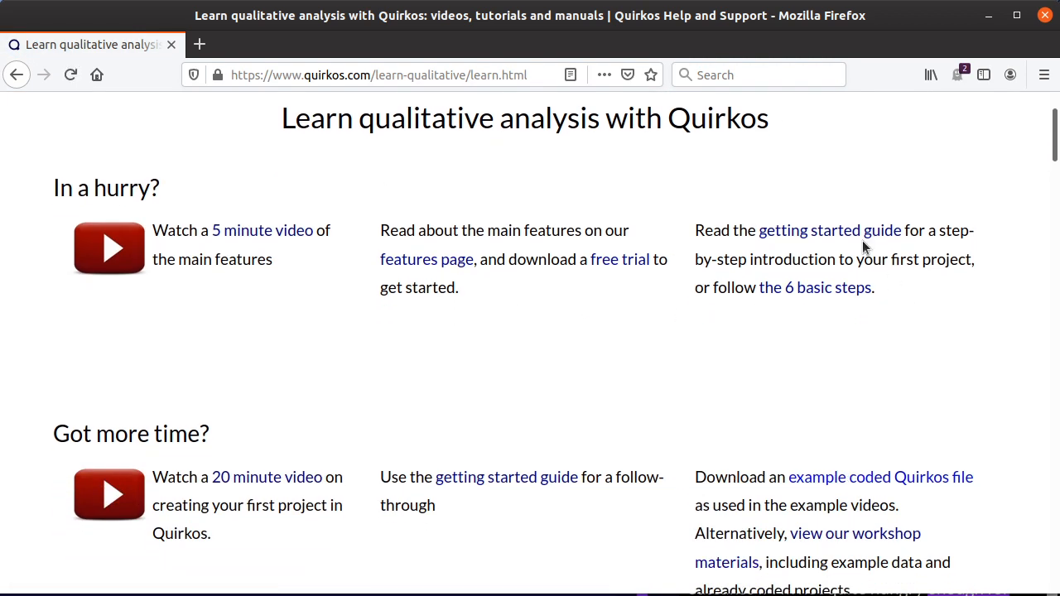
click(842, 233)
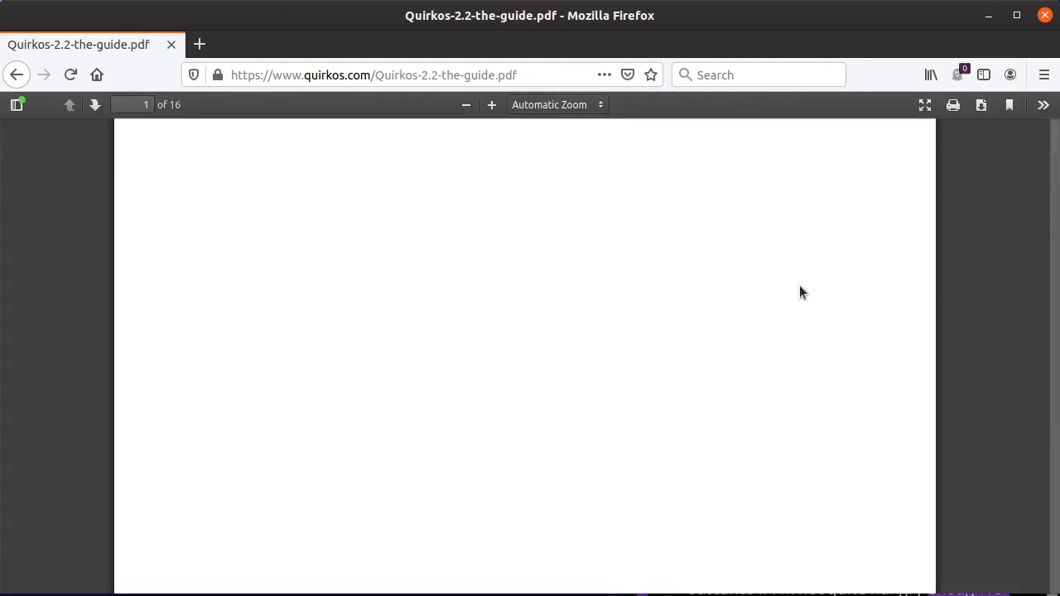
scroll(800, 278, down, 4)
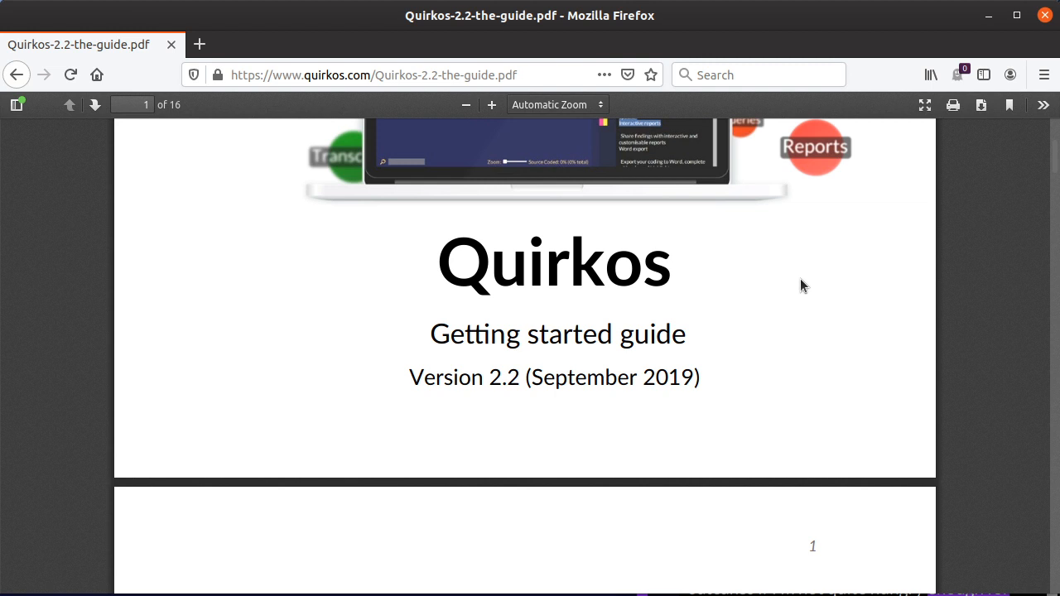